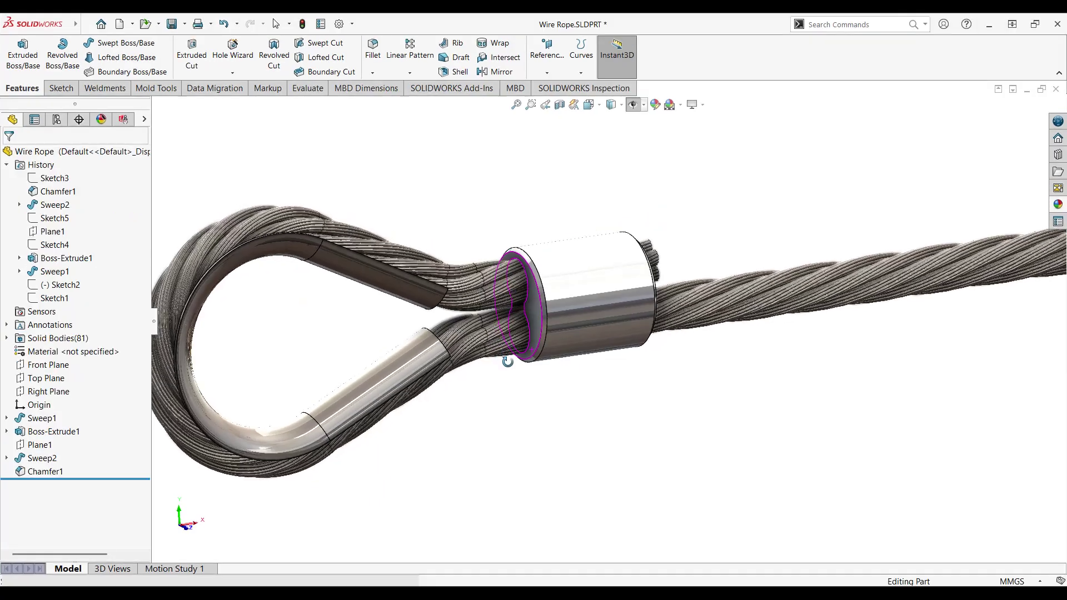
# Examine the finished wire rope model, including the rope sweep's sketches, the sleeve extrusion, the second sweep and the chamfer.
pyautogui.moveTo(534, 359); pyautogui.dragTo(887, 375, button='middle')
pyautogui.scroll(3, 698, 352)
pyautogui.moveTo(544, 319); pyautogui.dragTo(468, 226, button='middle')
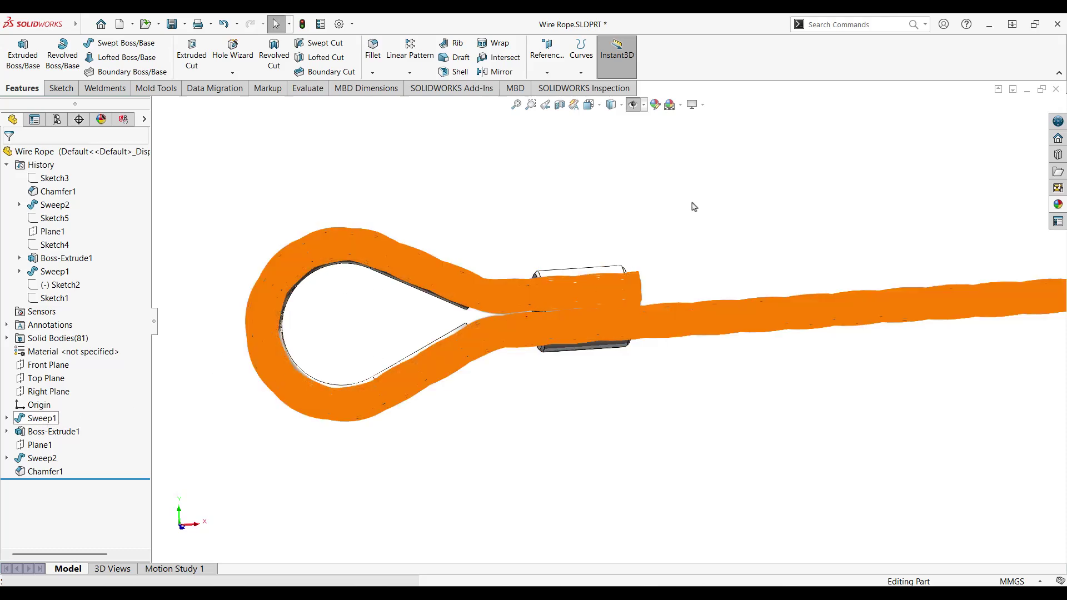
pyautogui.click(6, 418)
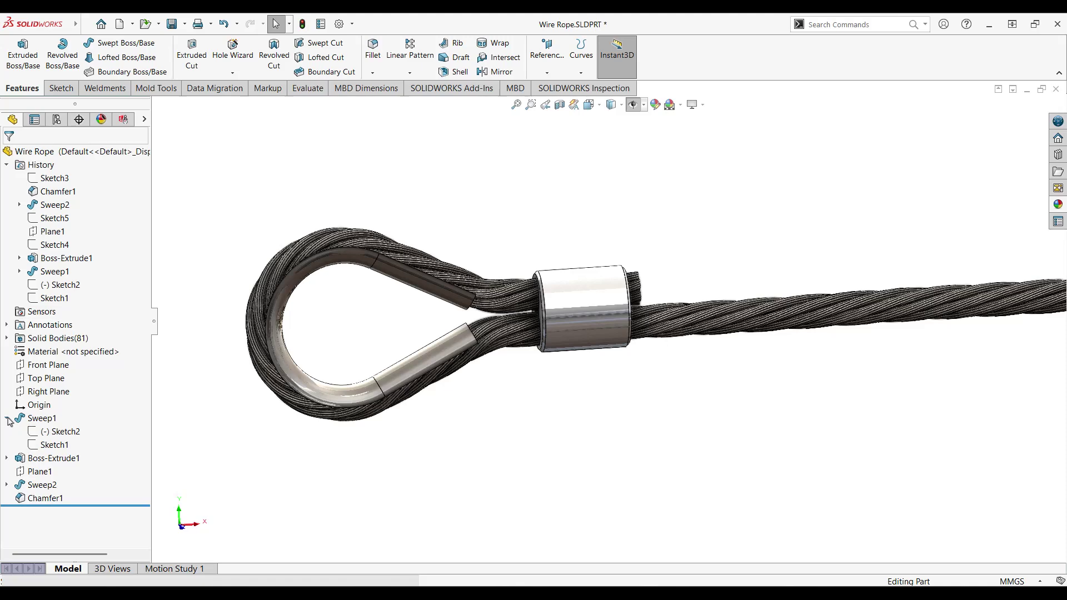
pyautogui.click(54, 432)
pyautogui.click(51, 445)
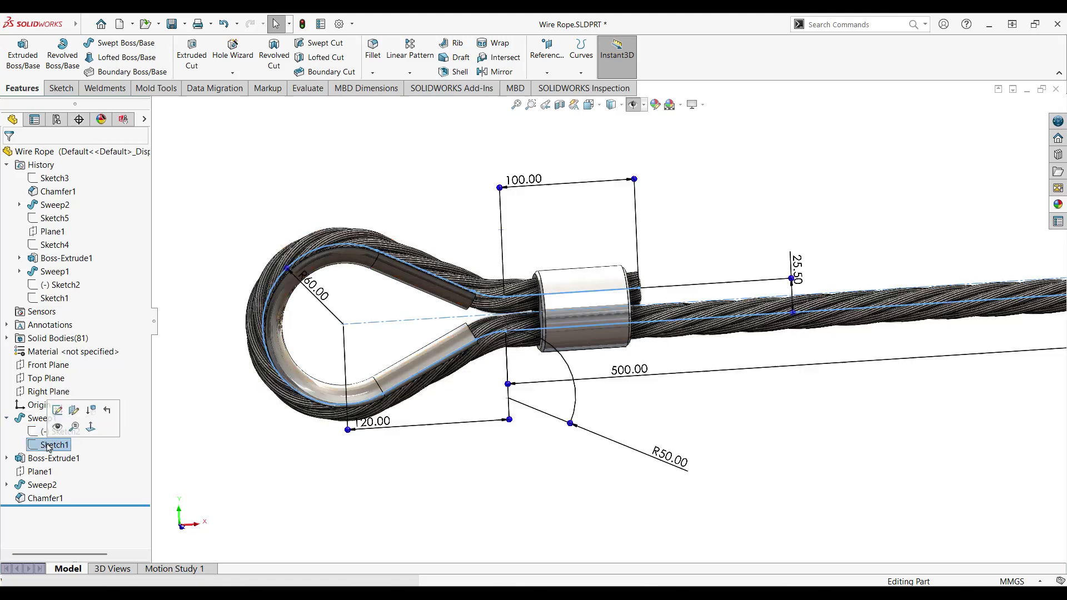
pyautogui.scroll(2, 607, 328)
pyautogui.moveTo(629, 256); pyautogui.dragTo(620, 268, button='middle')
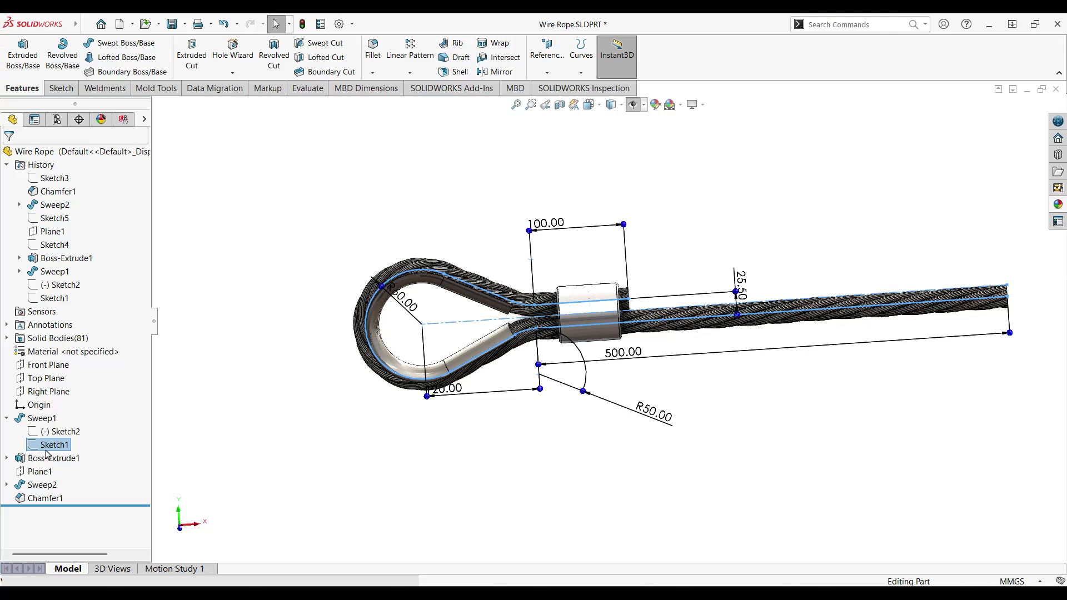
pyautogui.click(593, 293)
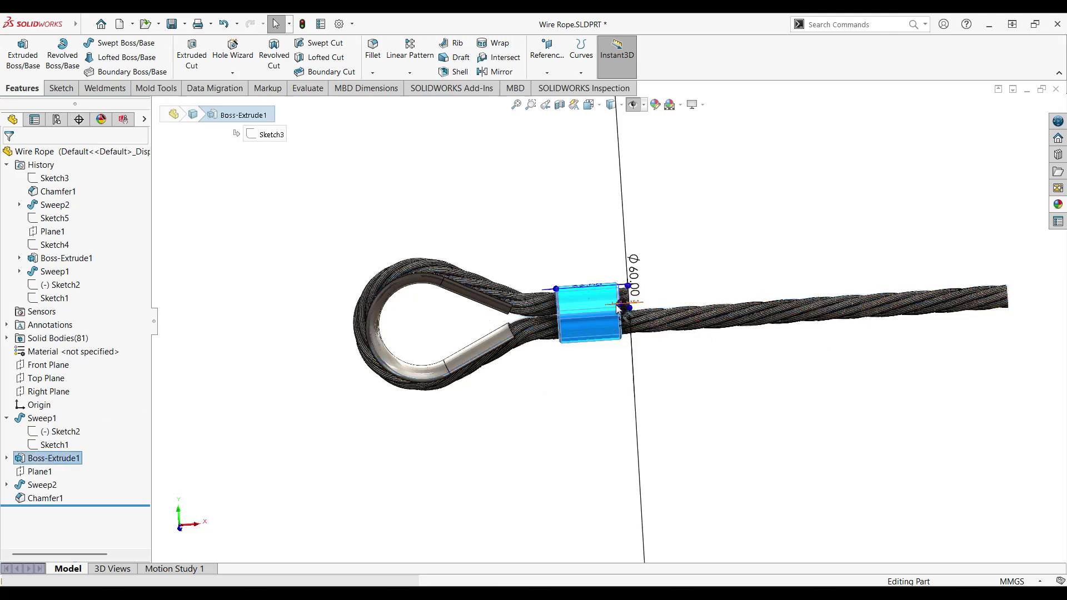
pyautogui.click(50, 484)
pyautogui.click(44, 498)
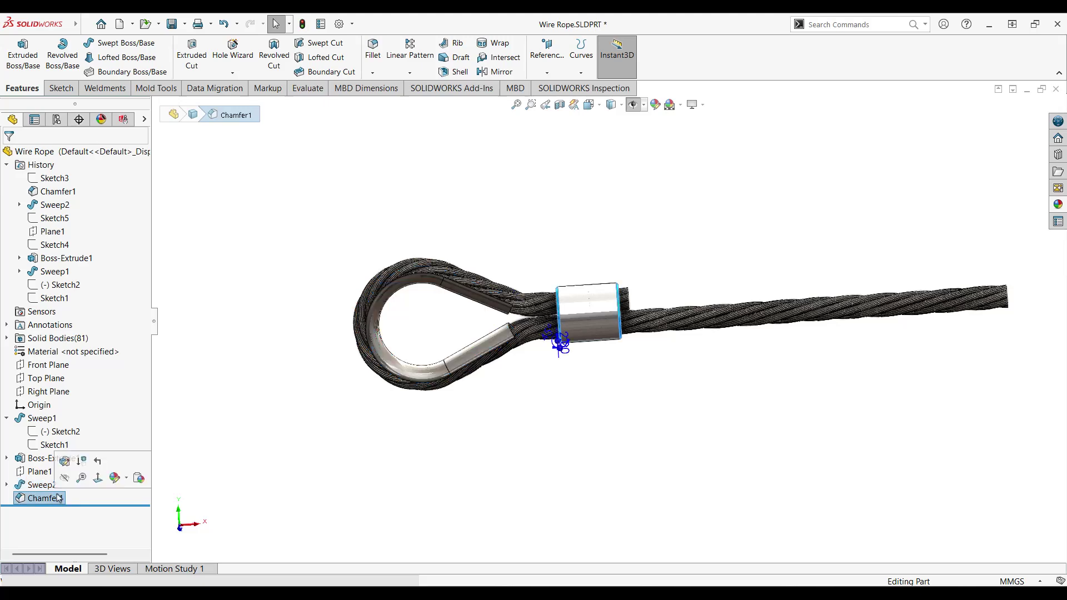
pyautogui.scroll(-3, 789, 253)
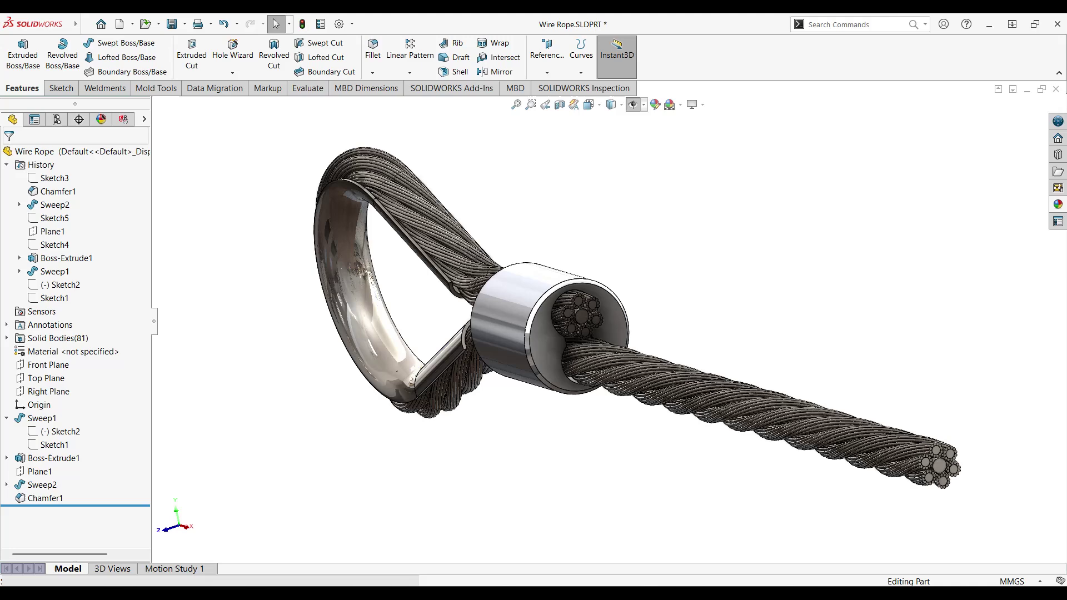
pyautogui.hotkey('ctrl', '1')
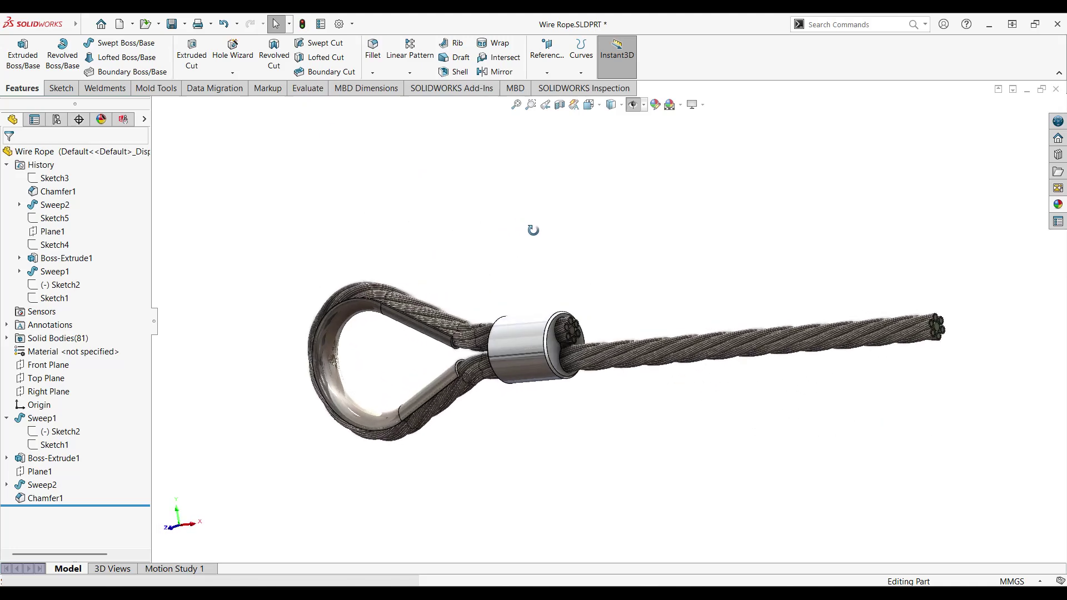
# Create a new part document and give it a plain white background scene.
pyautogui.click(133, 24)
pyautogui.click(133, 43)
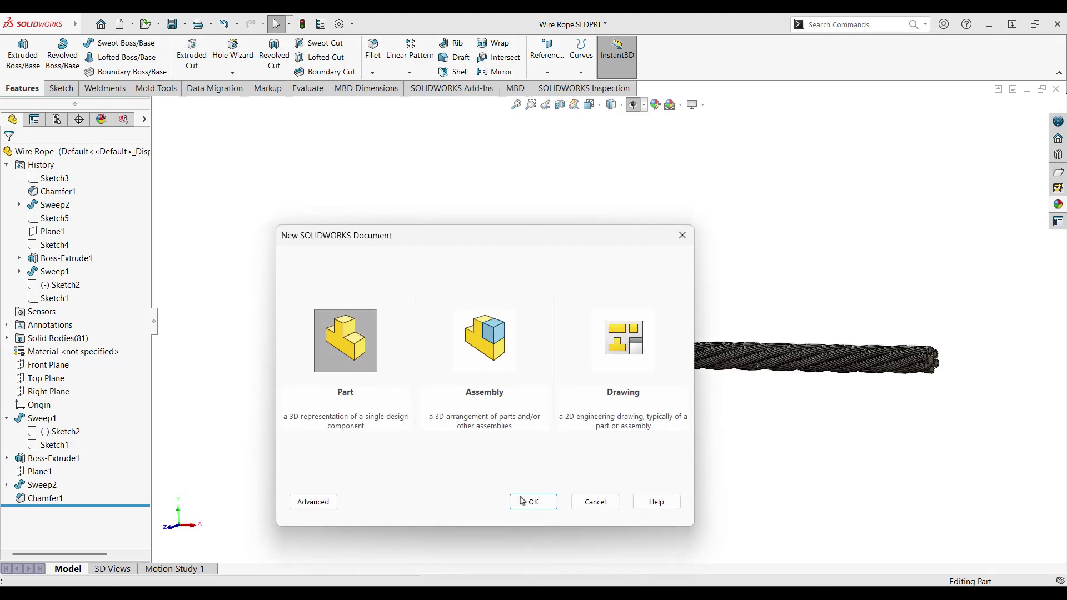
pyautogui.click(533, 502)
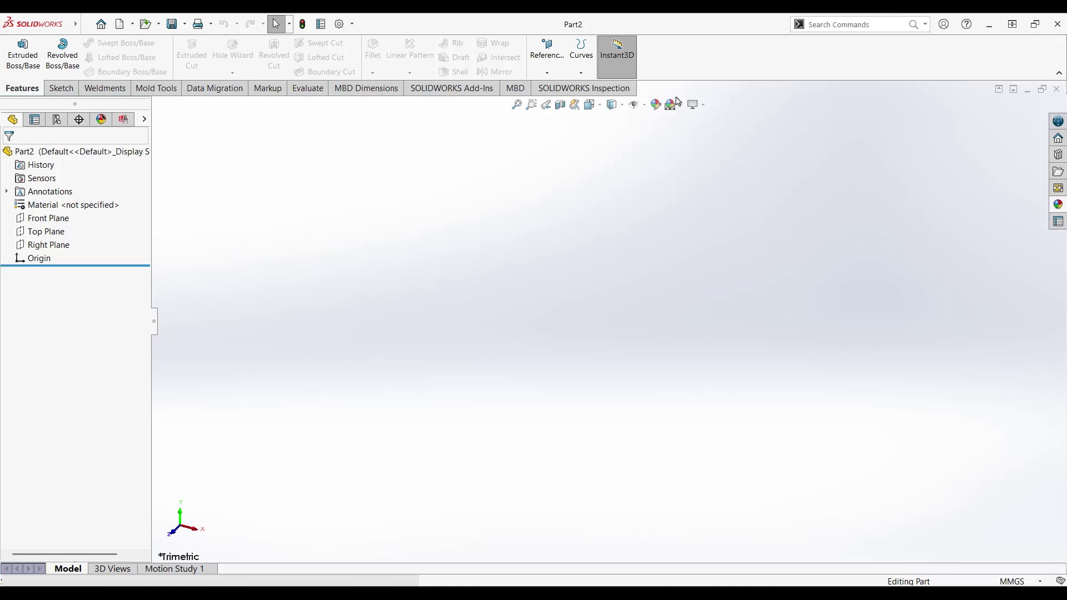
pyautogui.click(704, 134)
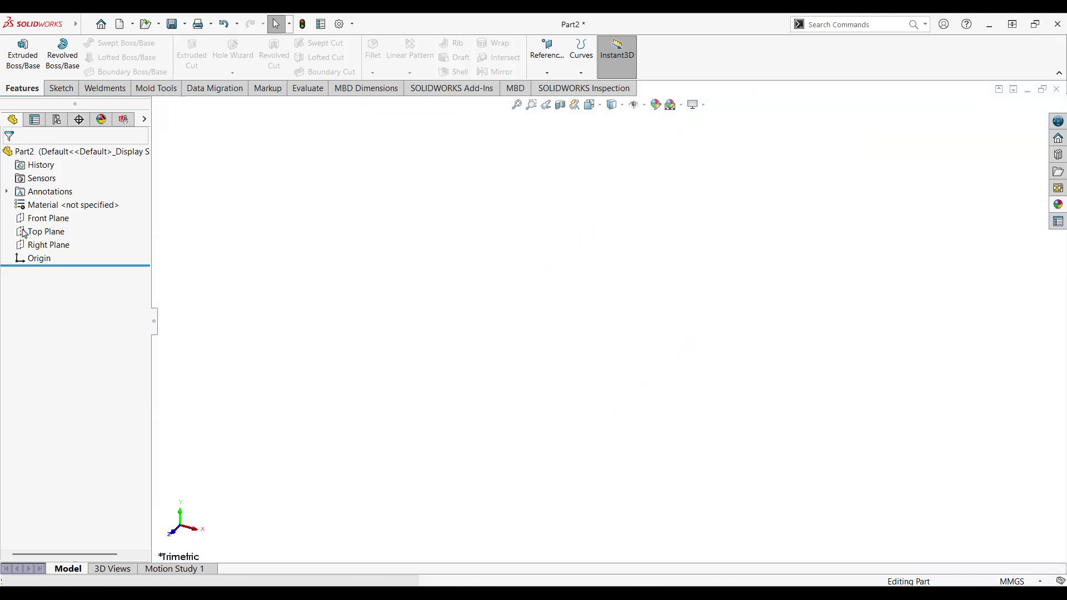
# Start a sketch on the Front Plane and draw a horizontal construction centerline from the origin in the negative X direction.
pyautogui.click(96, 197)
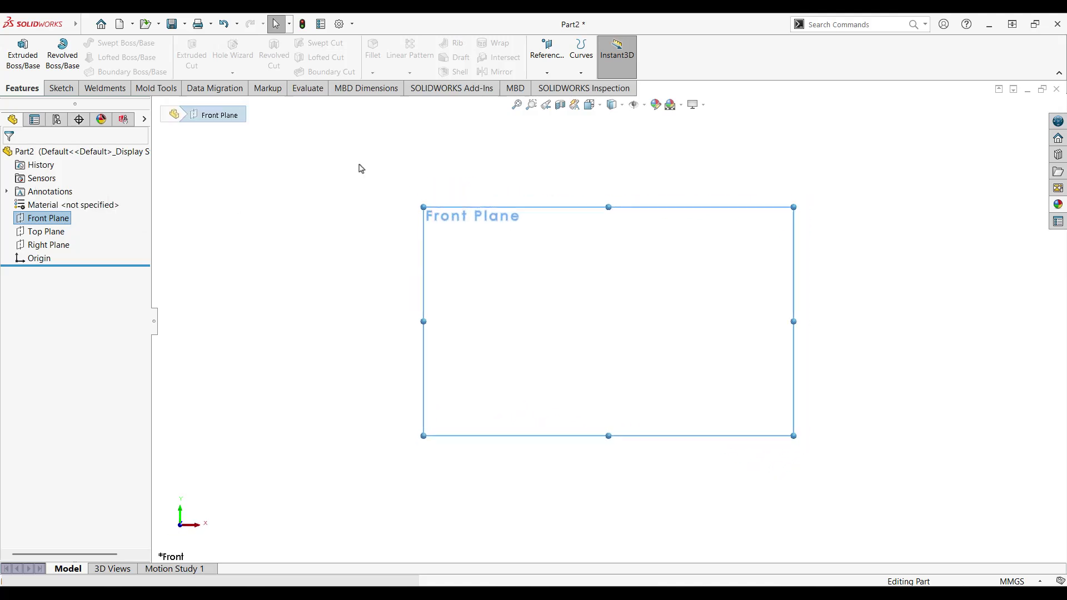
pyautogui.click(61, 88)
pyautogui.click(115, 43)
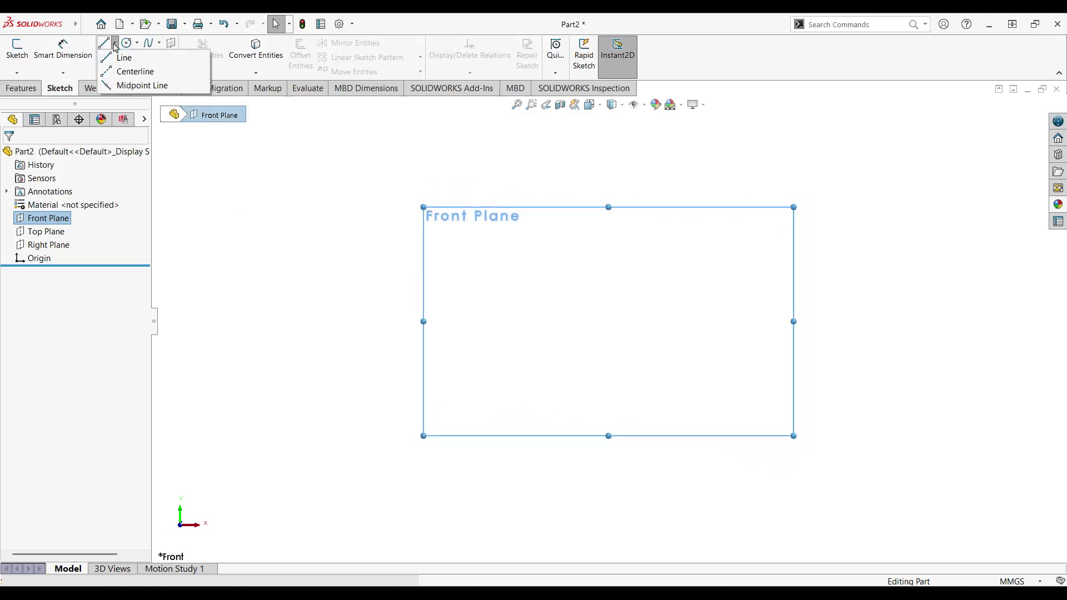
pyautogui.click(117, 72)
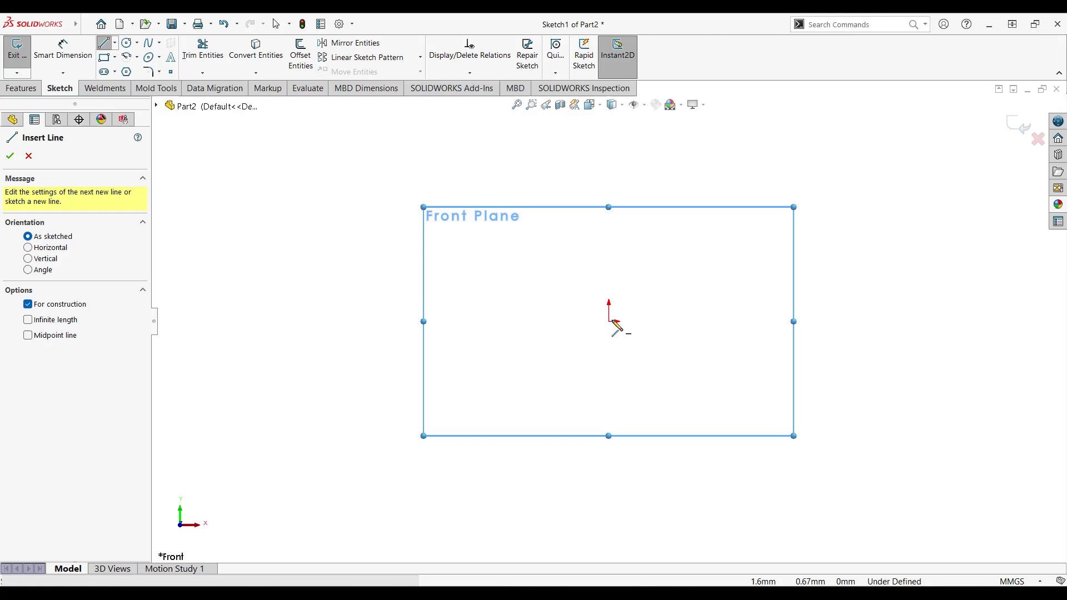
pyautogui.moveTo(610, 322); pyautogui.dragTo(553, 327)
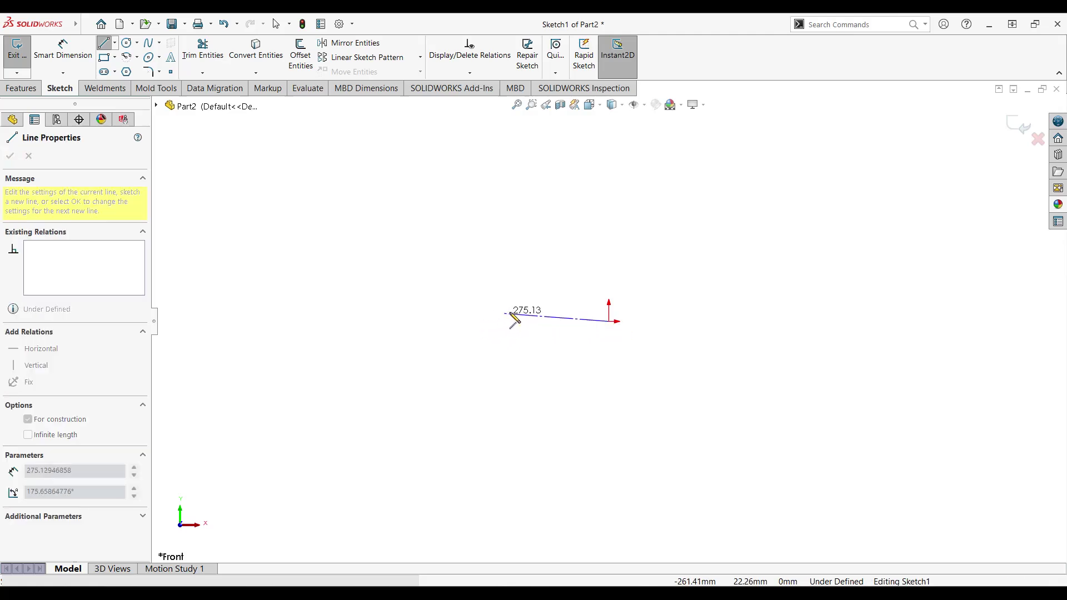
# Draw the rope path: a long line below the centerline, an angled line, a large loop arc, another angled line and a short line above.
pyautogui.click(107, 24)
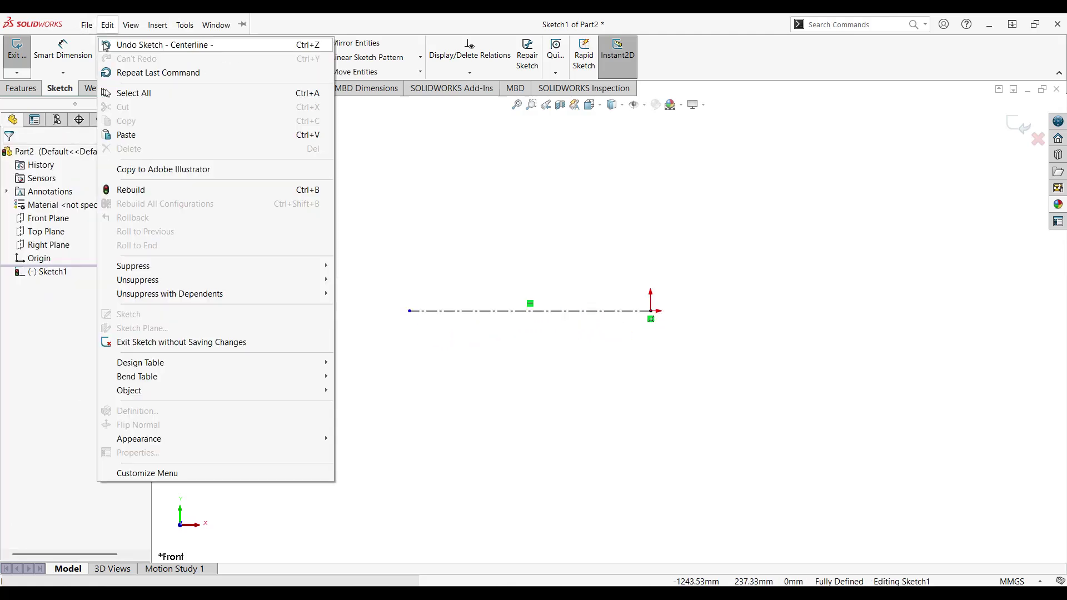
pyautogui.click(104, 44)
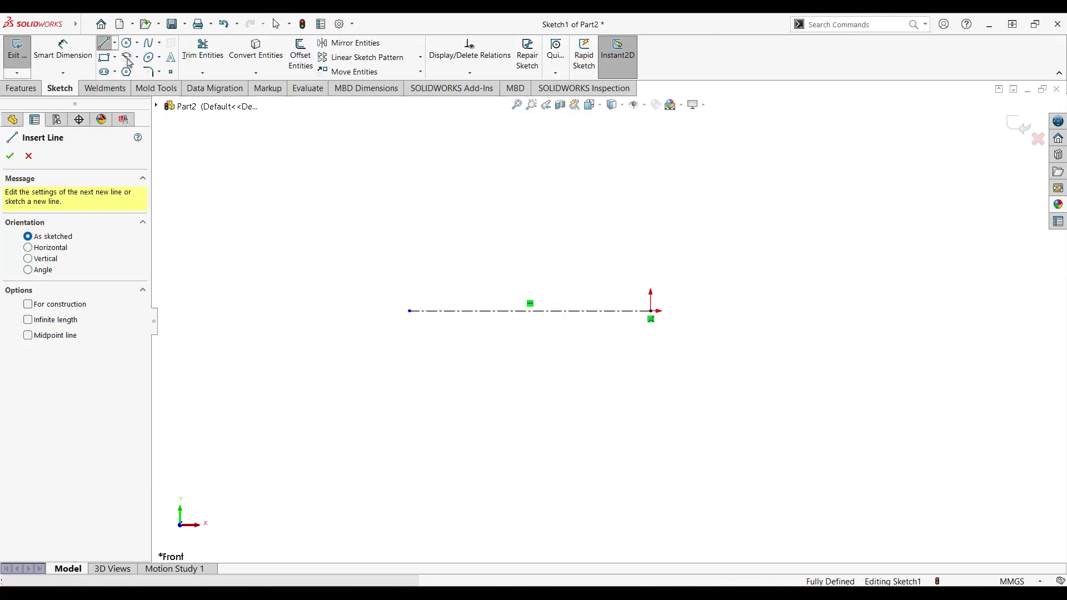
pyautogui.moveTo(644, 320); pyautogui.dragTo(411, 328)
pyautogui.click(331, 348)
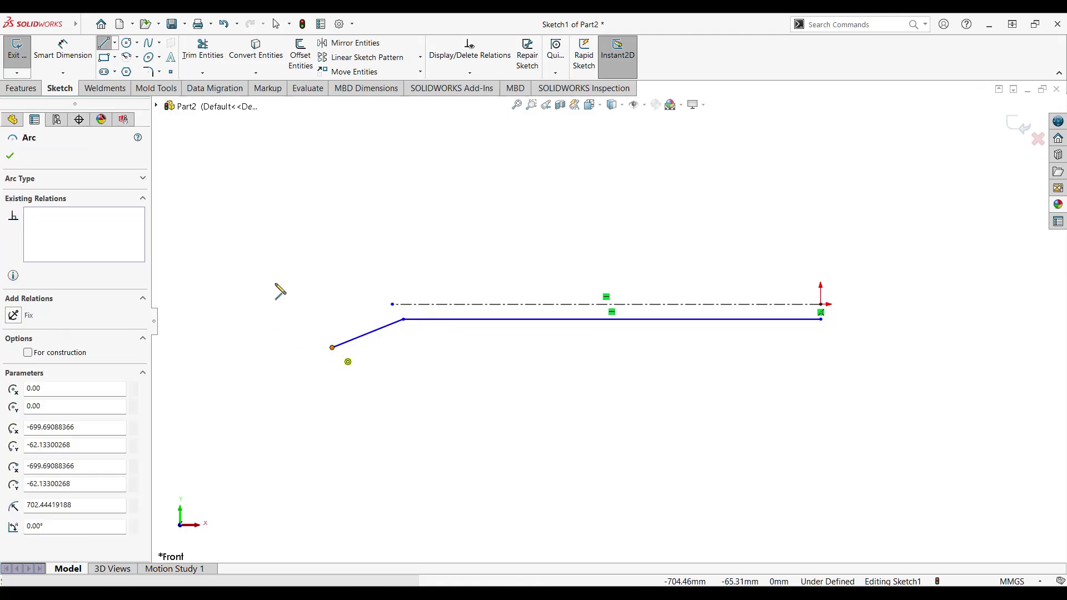
pyautogui.click(331, 245)
pyautogui.click(402, 287)
pyautogui.click(471, 287)
pyautogui.scroll(2, 534, 319)
pyautogui.press('Escape')
# Dimension the long lower line to 500 mm and the loop arc's radius to 60 mm.
pyautogui.click(62, 51)
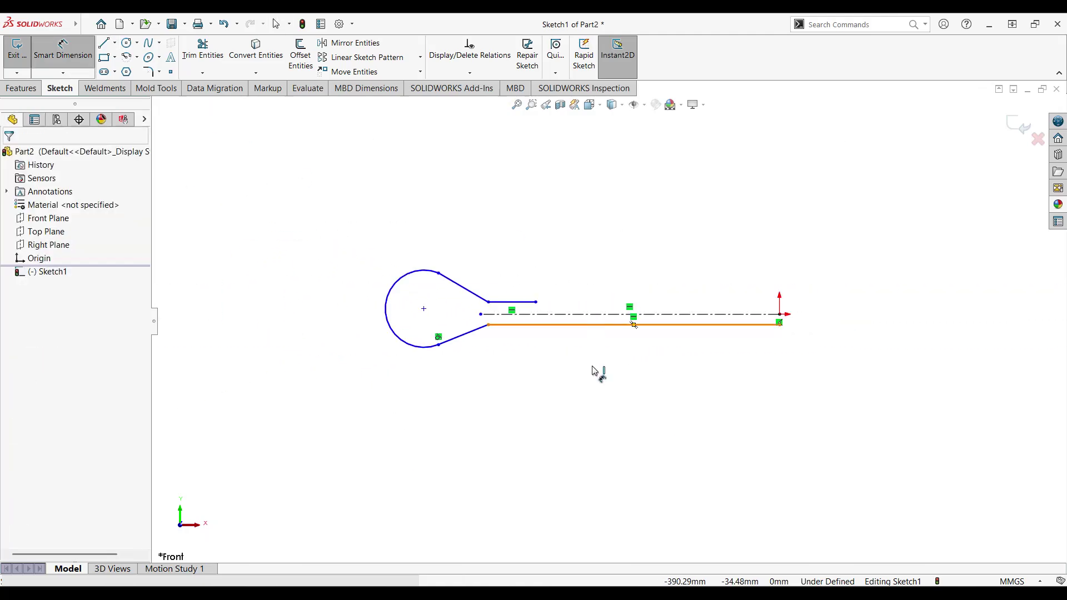
pyautogui.click(538, 325)
pyautogui.click(561, 361)
pyautogui.write('500')
pyautogui.click(514, 346)
pyautogui.scroll(-2, 505, 327)
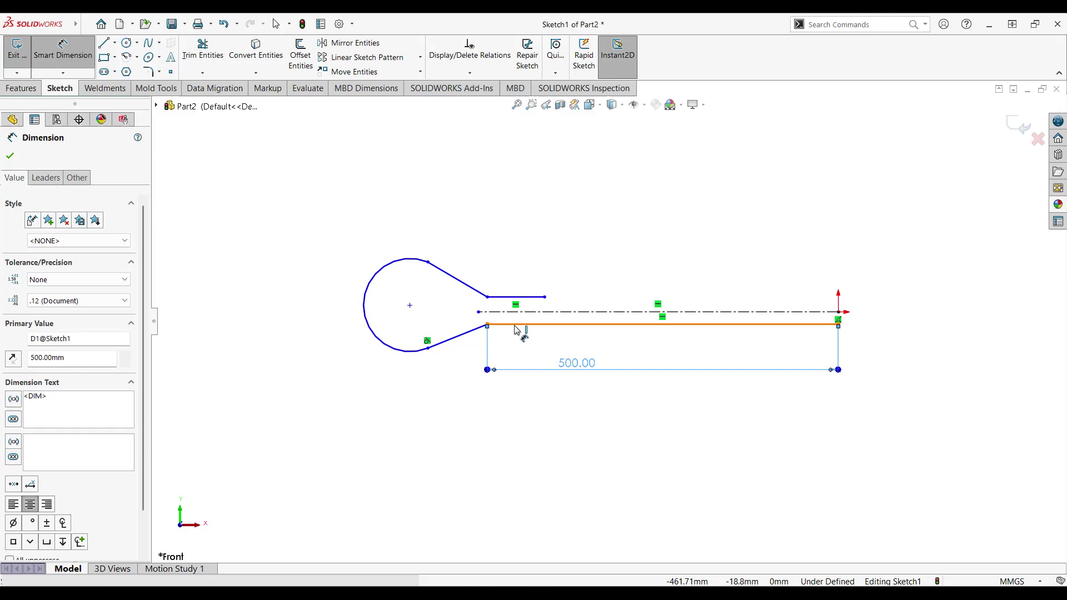
pyautogui.click(369, 265)
pyautogui.click(340, 229)
pyautogui.write('60')
# Align the two neck corner points vertically and make the short upper and long lower lines symmetric about the centerline.
pyautogui.scroll(-3, 505, 296)
pyautogui.click(508, 288)
pyautogui.keyDown('ctrl'); pyautogui.click(507, 326); pyautogui.keyUp('ctrl')
pyautogui.click(15, 368)
pyautogui.click(585, 317)
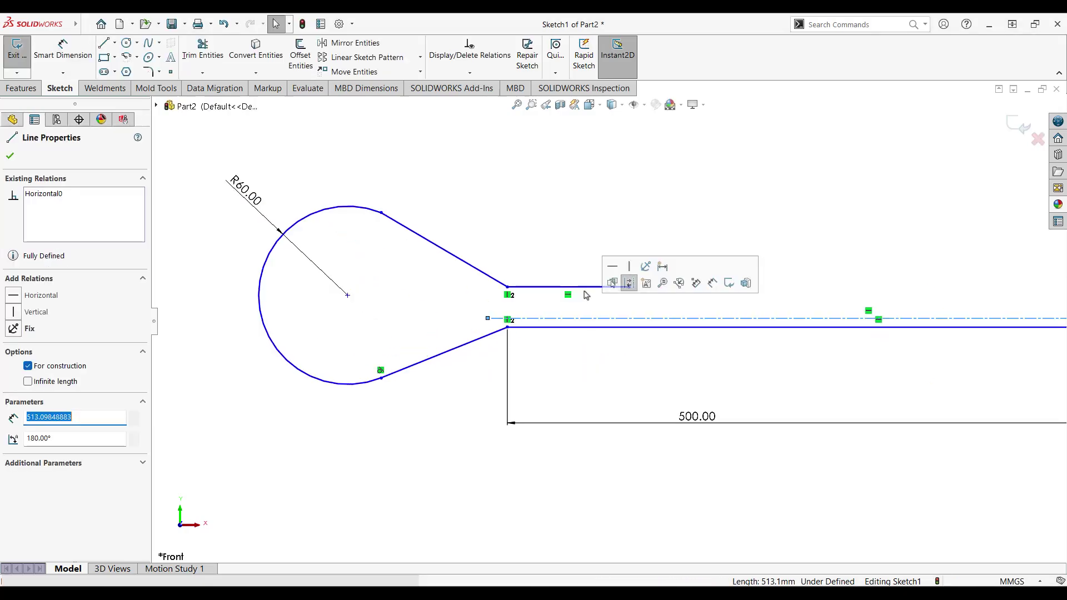
pyautogui.keyDown('ctrl'); pyautogui.click(585, 288); pyautogui.keyUp('ctrl')
pyautogui.keyDown('ctrl'); pyautogui.click(584, 326); pyautogui.keyUp('ctrl')
pyautogui.click(15, 448)
# Make the upper angled line tangent to the loop arc.
pyautogui.scroll(1, 569, 288)
pyautogui.scroll(-1, 522, 245)
pyautogui.click(406, 251)
pyautogui.keyDown('ctrl'); pyautogui.click(349, 211); pyautogui.keyUp('ctrl')
pyautogui.click(15, 350)
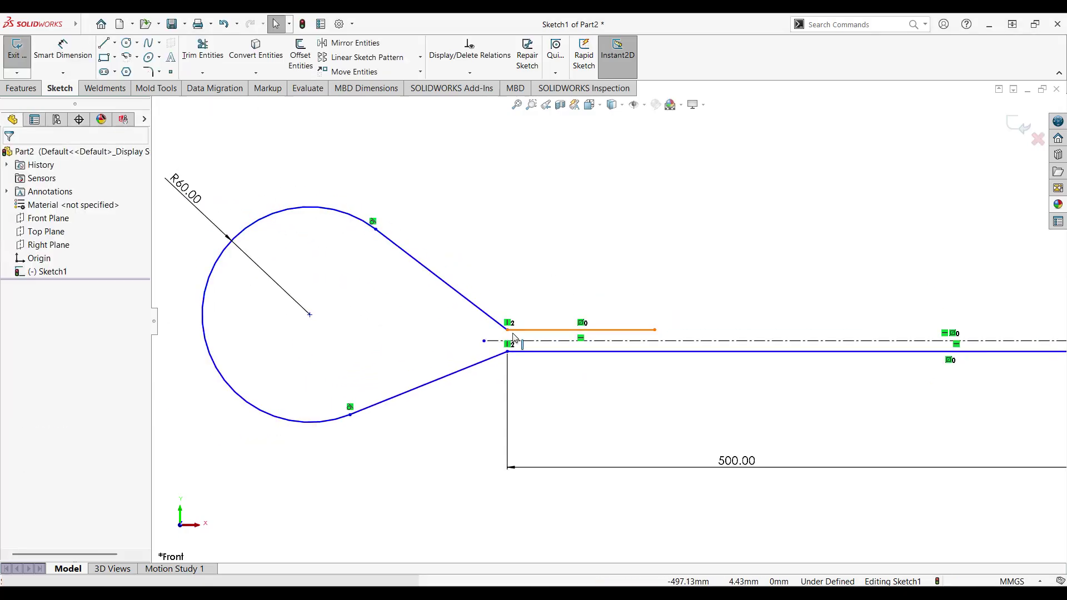
# Try to make the loop arc's center point coincident with the centerline.
pyautogui.scroll(2, 513, 333)
pyautogui.scroll(-1, 739, 323)
pyautogui.click(297, 318)
pyautogui.keyDown('ctrl'); pyautogui.click(453, 340); pyautogui.keyUp('ctrl')
pyautogui.click(26, 368)
pyautogui.hotkey('ctrl', 'z')
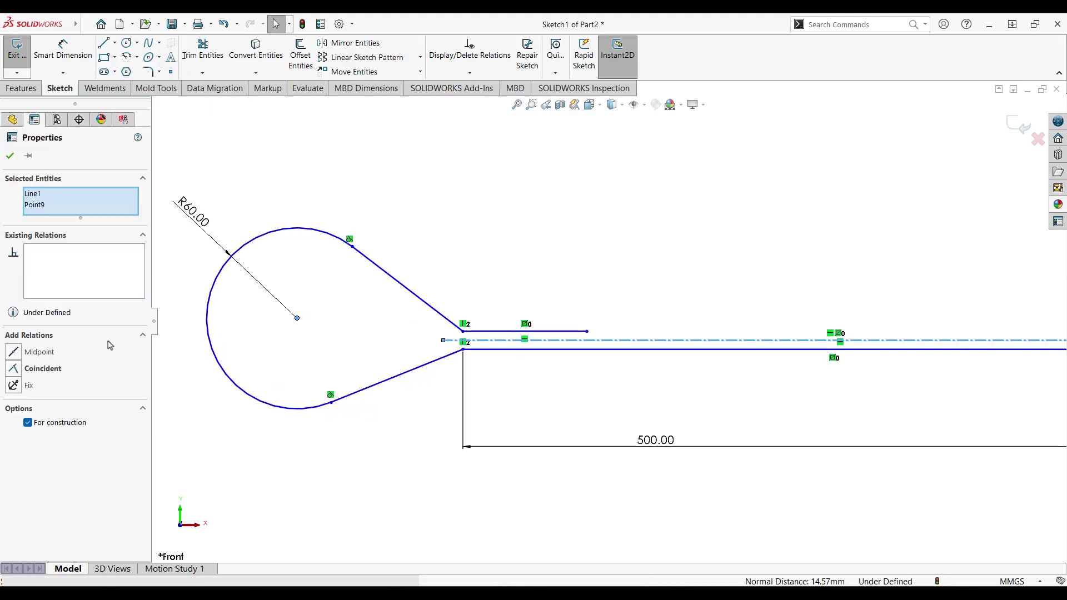
pyautogui.press('Escape')
pyautogui.click(114, 43)
pyautogui.click(129, 71)
pyautogui.click(297, 318)
pyautogui.press('Escape')
# Extend the centerline's free end into the loop and make it coincident with the arc's center point.
pyautogui.moveTo(442, 340); pyautogui.dragTo(297, 340)
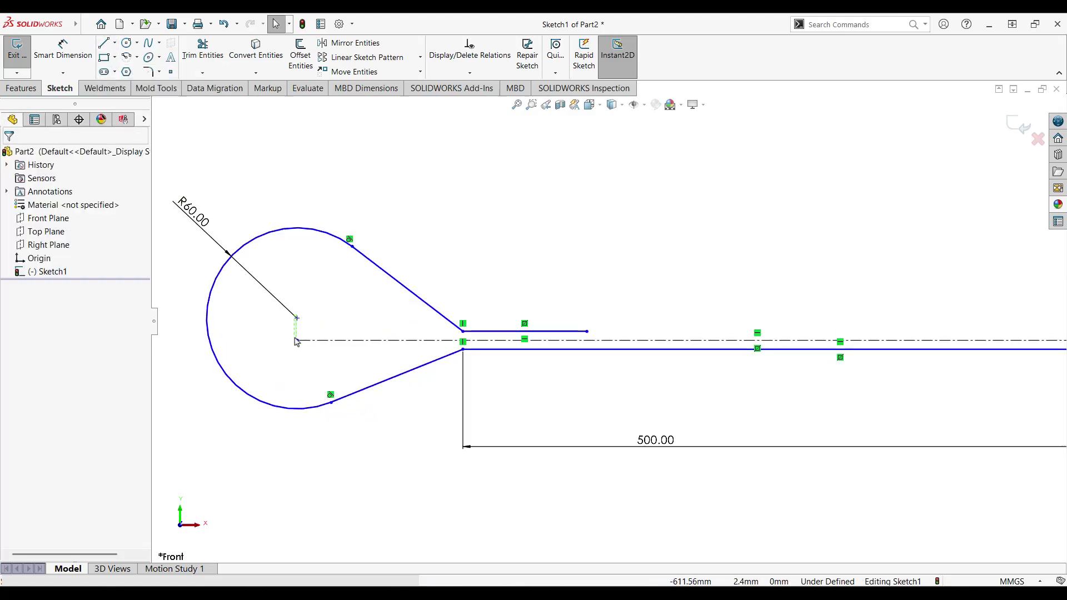
pyautogui.click(296, 340)
pyautogui.keyDown('ctrl'); pyautogui.click(297, 317); pyautogui.keyUp('ctrl')
pyautogui.click(25, 386)
pyautogui.moveTo(483, 343); pyautogui.dragTo(506, 321)
pyautogui.click(510, 300)
# Dimension the short upper line to 100 mm.
pyautogui.scroll(3, 548, 298)
pyautogui.click(63, 50)
pyautogui.click(517, 317)
pyautogui.click(506, 271)
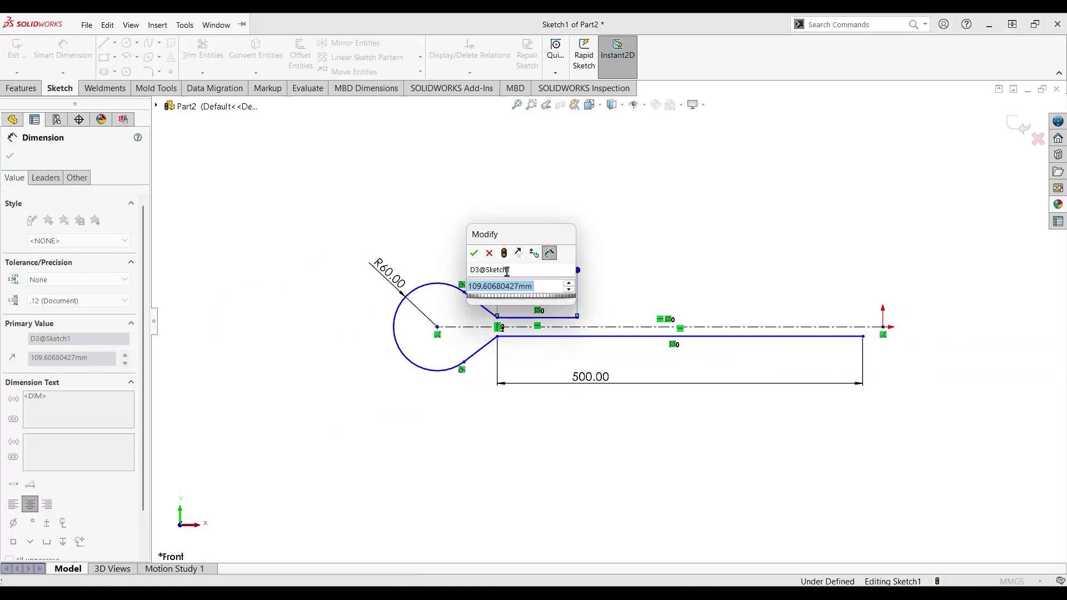
pyautogui.write('100')
pyautogui.press('Return')
pyautogui.press('Escape')
# Round both neck corners with 50 mm sketch fillets.
pyautogui.scroll(-6, 512, 310)
pyautogui.scroll(3, 607, 322)
pyautogui.click(148, 72)
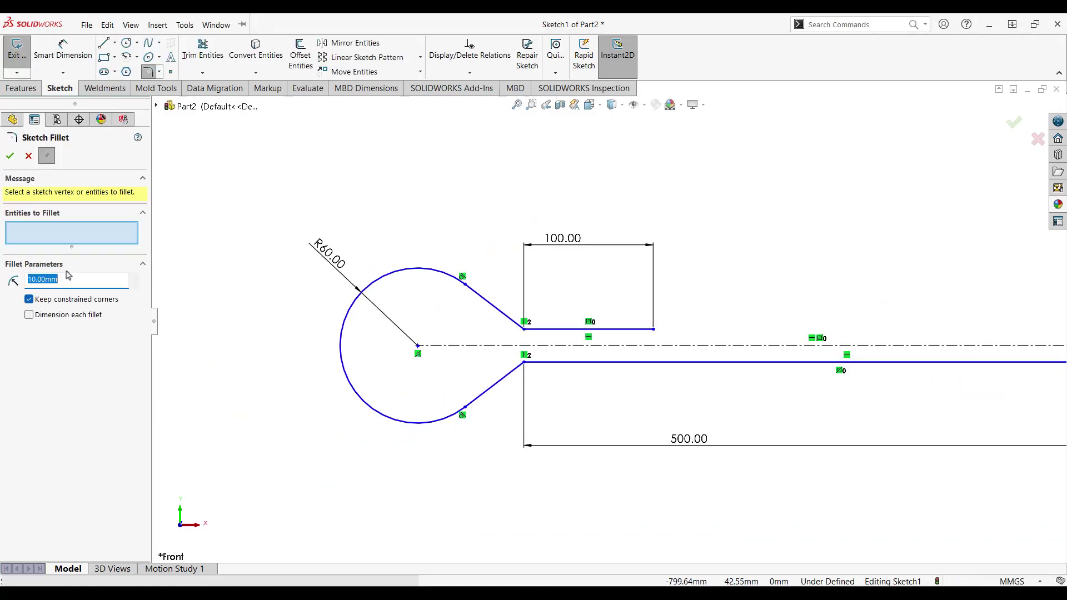
pyautogui.click(524, 363)
pyautogui.click(524, 329)
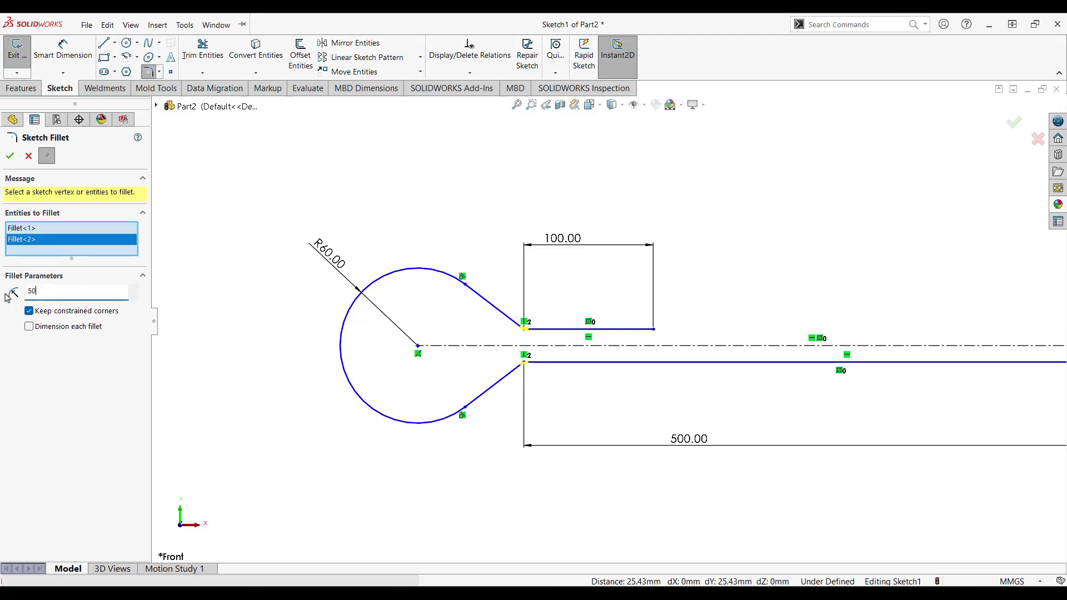
pyautogui.press('Return')
pyautogui.press('Return')
pyautogui.press('Escape')
# Delete the short upper line's length dimension and dimension its straight segment beyond the fillet to 100 mm.
pyautogui.scroll(-3, 613, 266)
pyautogui.click(536, 227)
pyautogui.press('Delete')
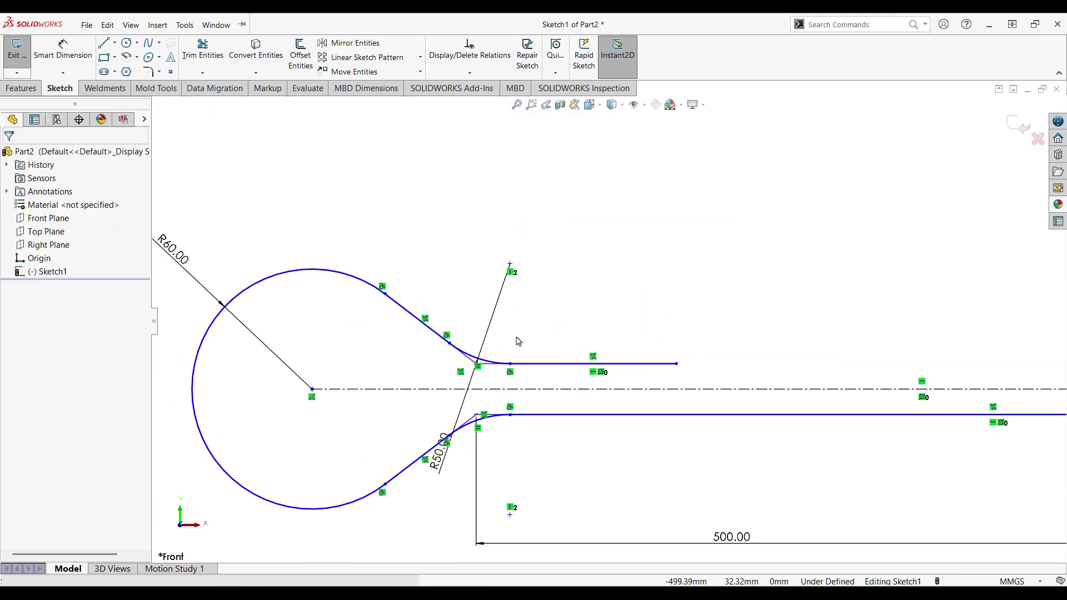
pyautogui.click(63, 51)
pyautogui.click(636, 319)
pyautogui.write('100')
pyautogui.press('Return')
# Delete the long lower line's length dimension and dimension its straight segment beyond the fillet to 500 mm.
pyautogui.click(644, 415)
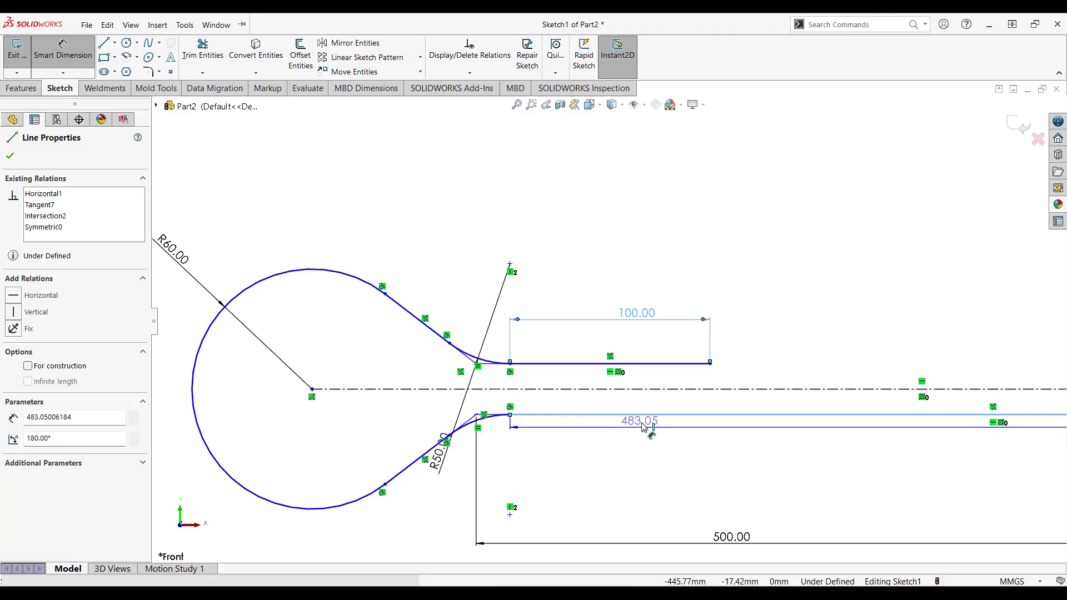
pyautogui.scroll(5, 648, 431)
pyautogui.moveTo(918, 378); pyautogui.dragTo(812, 414)
pyautogui.press('Delete')
pyautogui.click(722, 351)
pyautogui.click(63, 50)
pyautogui.click(686, 380)
pyautogui.write('500')
pyautogui.press('Return')
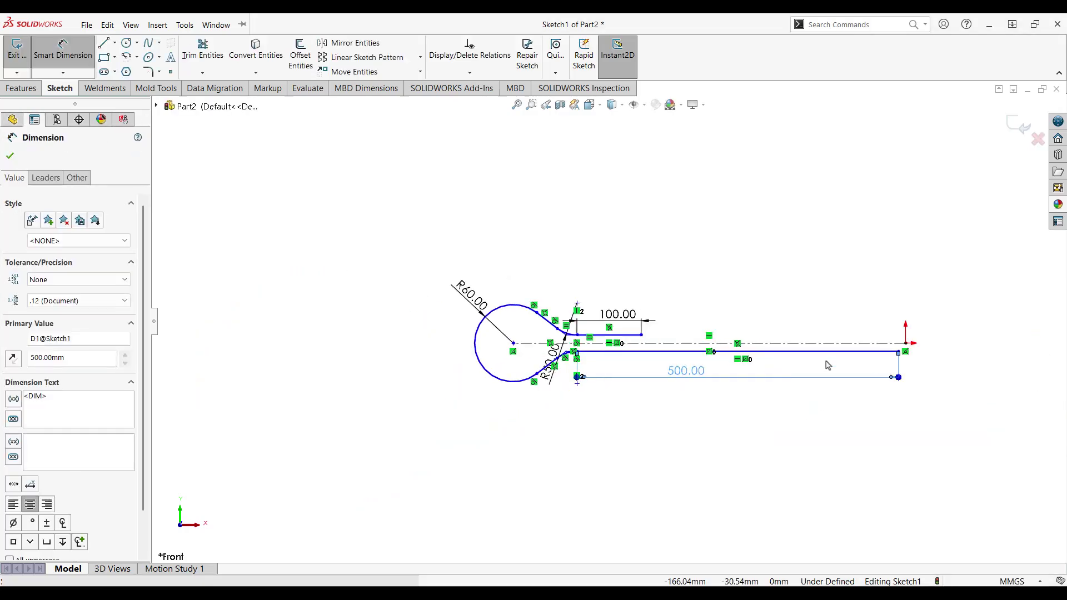
# Align the free end of the lower line vertically with the origin.
pyautogui.scroll(-5, 905, 357)
pyautogui.click(888, 338)
pyautogui.keyDown('ctrl'); pyautogui.click(905, 320); pyautogui.keyUp('ctrl')
pyautogui.click(14, 369)
# Dimension the distance between the upper and lower parallel lines to 25.5 mm.
pyautogui.scroll(-1, 566, 271)
pyautogui.keyDown('ctrl'); pyautogui.moveTo(566, 272); pyautogui.dragTo(507, 274, button='middle'); pyautogui.keyUp('ctrl')
pyautogui.click(63, 50)
pyautogui.click(328, 318)
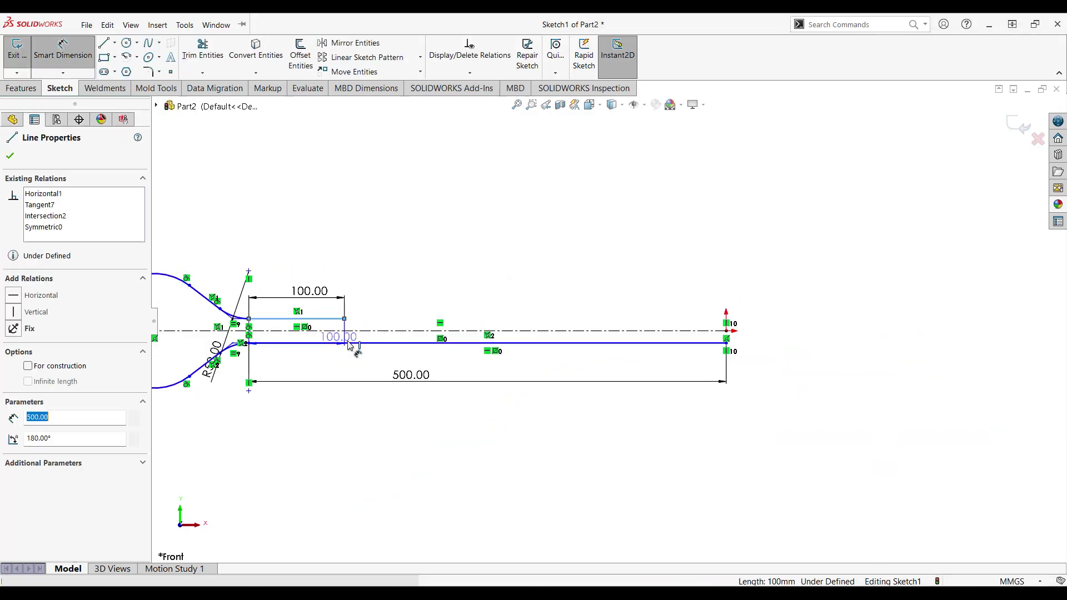
pyautogui.click(350, 343)
pyautogui.click(433, 287)
pyautogui.write('25.5')
pyautogui.press('Return')
# Dimension the horizontal distance from the loop's center to the start of the lower straight segment to 120 mm and exit the sketch.
pyautogui.press('f')
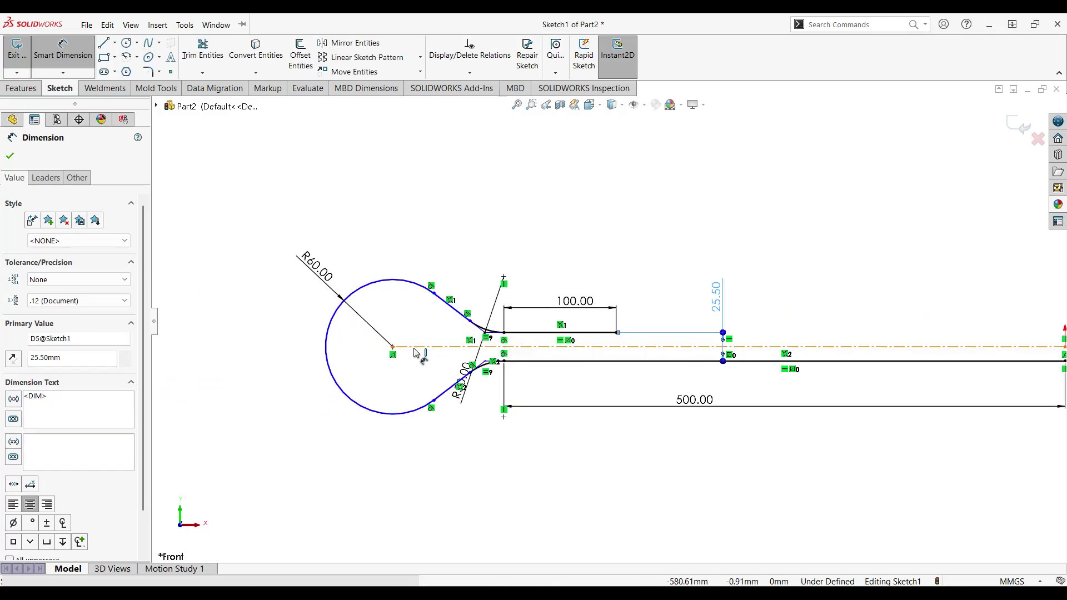
pyautogui.click(393, 346)
pyautogui.click(505, 362)
pyautogui.click(460, 447)
pyautogui.write('120')
pyautogui.press('Return')
pyautogui.click(600, 289)
pyautogui.scroll(-2, 596, 289)
pyautogui.scroll(3, 591, 304)
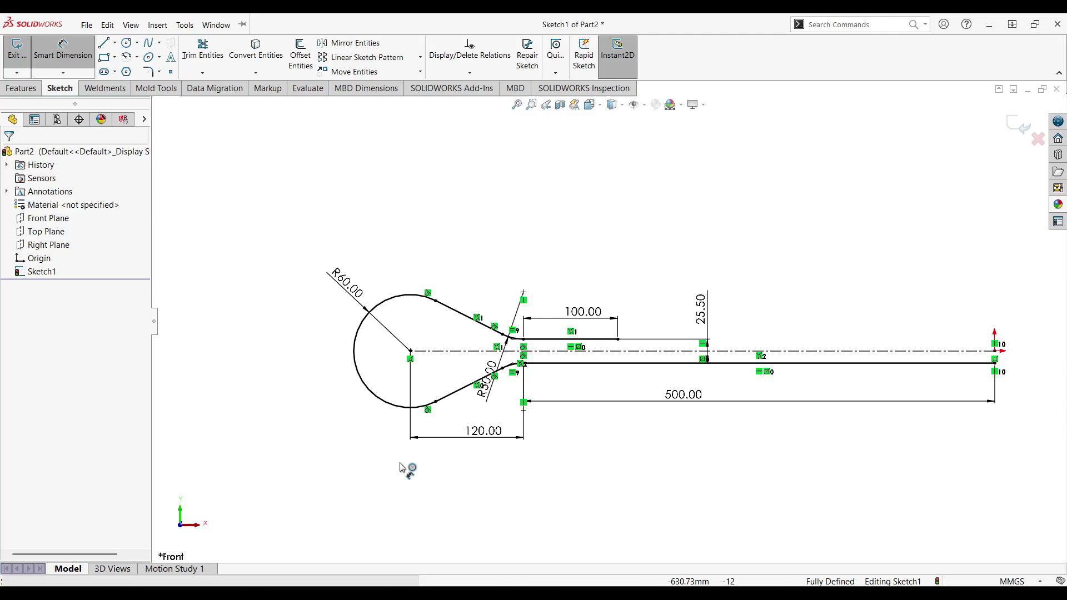
pyautogui.click(1009, 125)
# Sketch a circle about 25 mm in diameter on the Right Plane, centred on the free end of the rope path's lower line.
pyautogui.scroll(3, 905, 322)
pyautogui.moveTo(905, 322); pyautogui.dragTo(888, 328, button='middle')
pyautogui.scroll(-7, 818, 345)
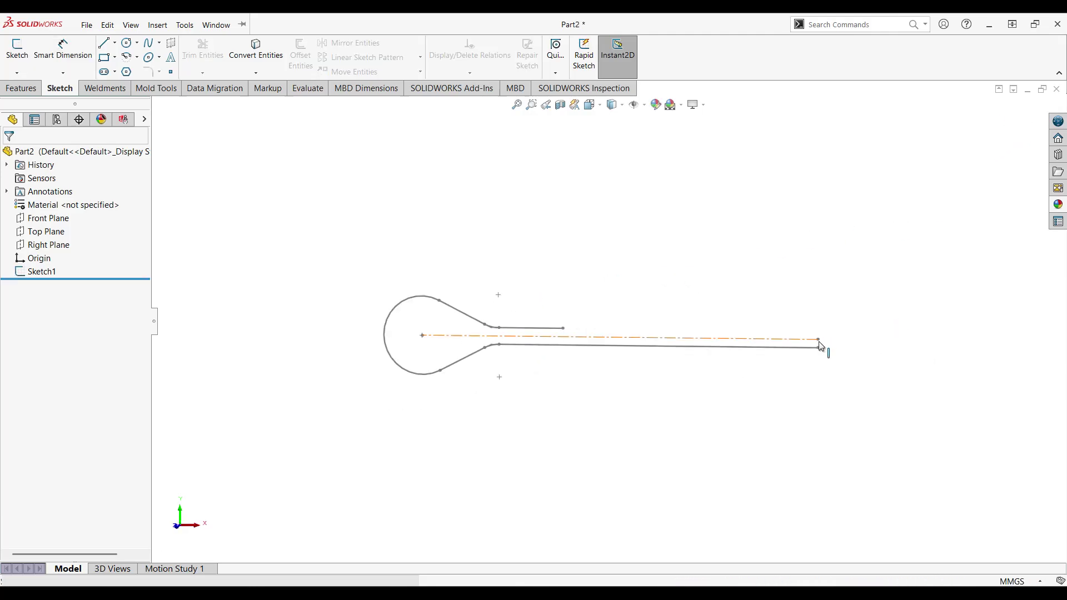
pyautogui.moveTo(698, 349); pyautogui.dragTo(684, 360, button='middle')
pyautogui.click(49, 244)
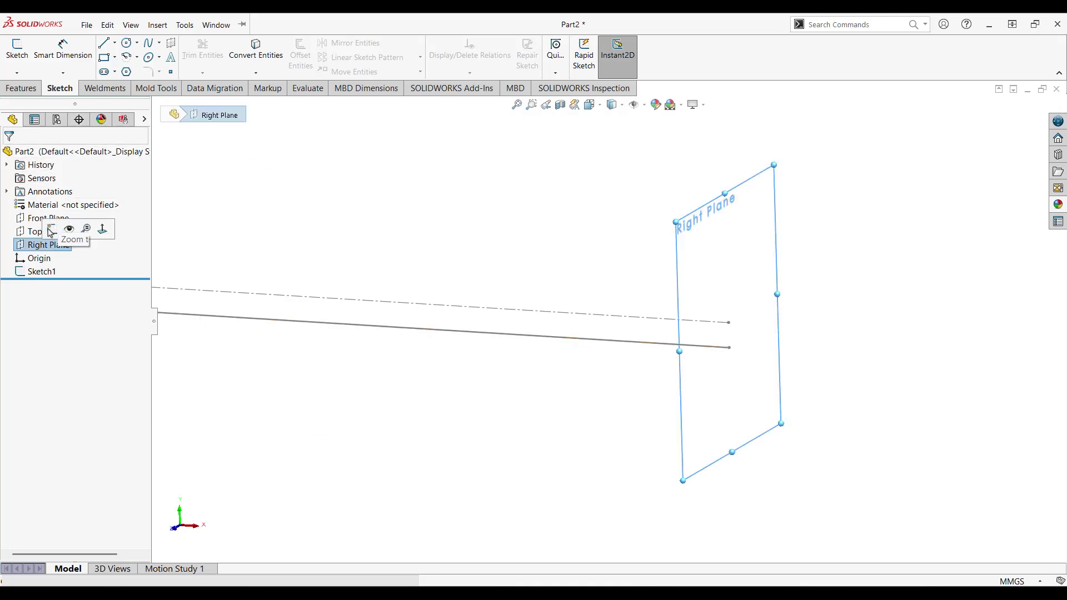
pyautogui.click(126, 43)
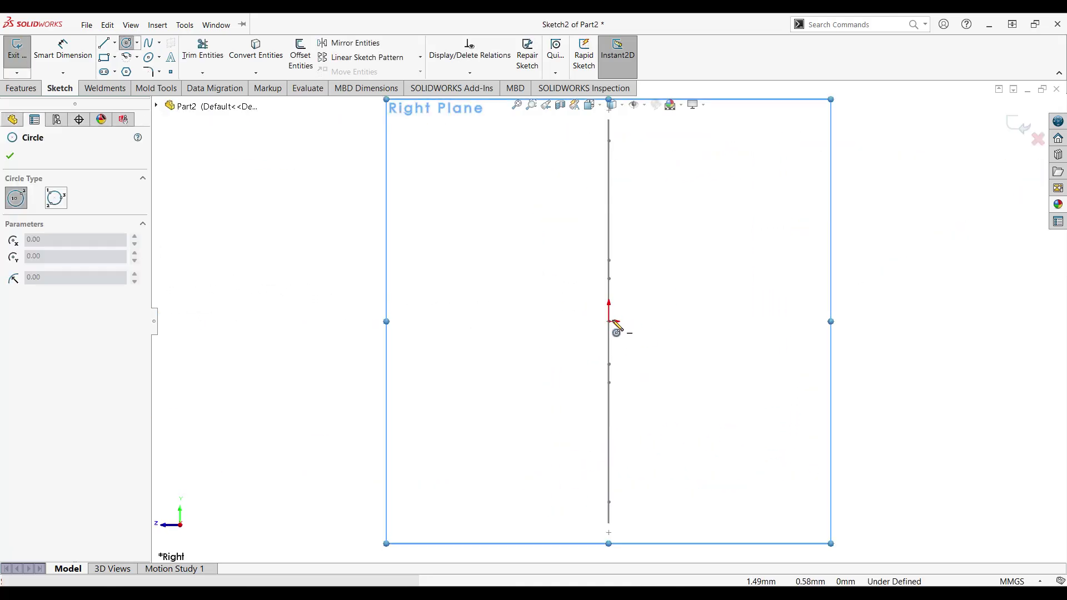
pyautogui.click(609, 364)
pyautogui.click(643, 388)
pyautogui.press('Escape')
pyautogui.scroll(-4, 644, 364)
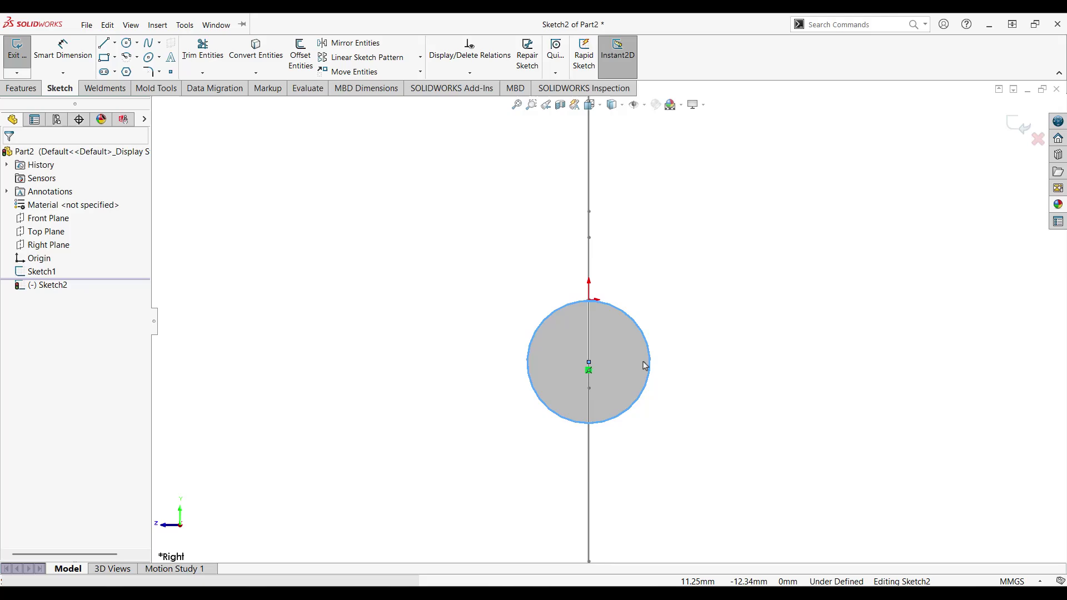
# Set the circle's diameter to 25 mm and convert it to construction geometry.
pyautogui.click(62, 50)
pyautogui.click(635, 311)
pyautogui.click(661, 258)
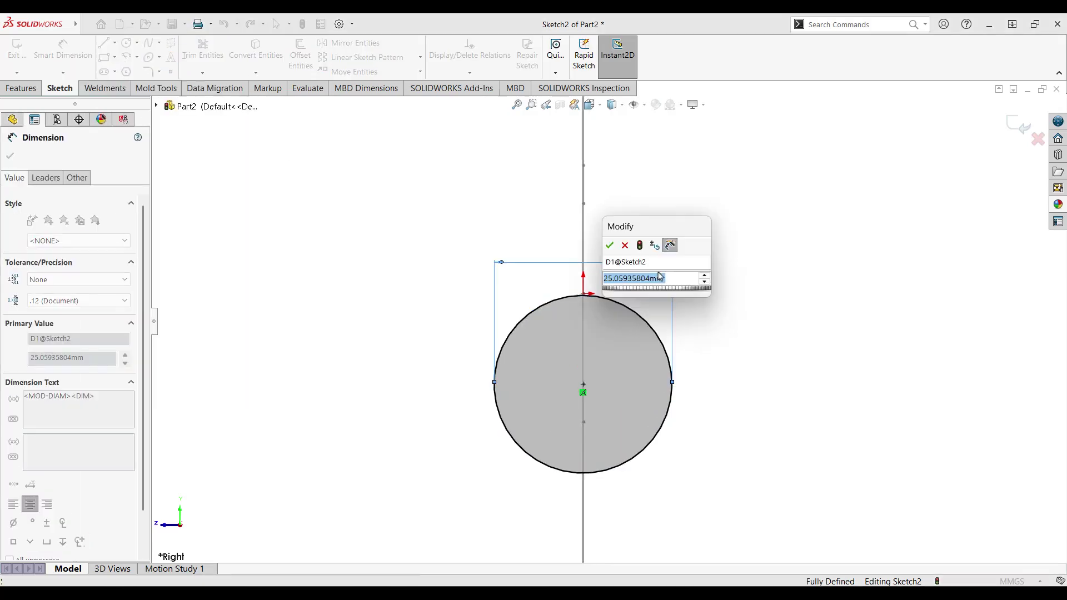
pyautogui.write('25')
pyautogui.press('Return')
pyautogui.scroll(2, 617, 311)
pyautogui.press('Escape')
pyautogui.click(605, 317)
pyautogui.click(27, 332)
pyautogui.click(750, 319)
pyautogui.scroll(-2, 750, 319)
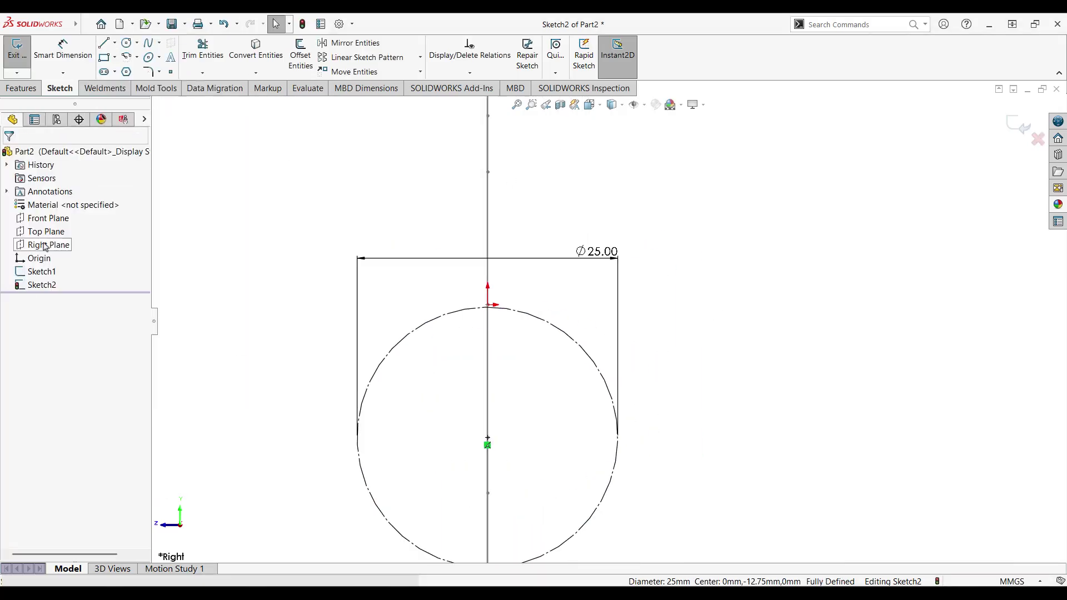
# Draw two concentric circles at the 25 mm circle's center and another circle above them on the vertical line.
pyautogui.click(127, 43)
pyautogui.click(487, 438)
pyautogui.click(520, 475)
pyautogui.click(487, 345)
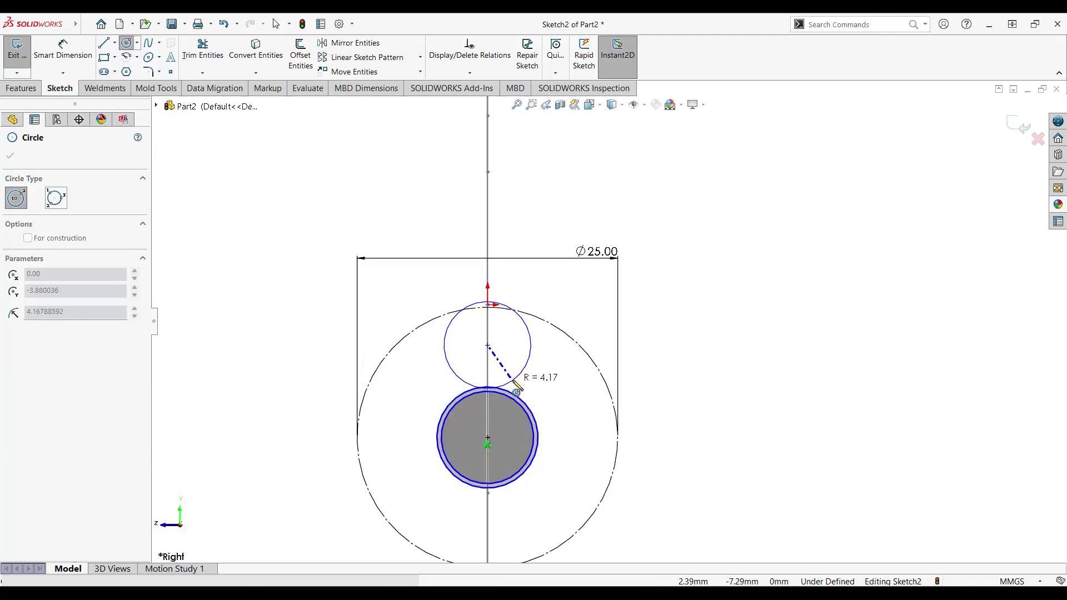
# Make the upper circle tangent to the 25 mm construction circle and to the larger of the two central circles.
pyautogui.click(526, 319)
pyautogui.keyDown('ctrl'); pyautogui.click(527, 313); pyautogui.keyUp('ctrl')
pyautogui.click(38, 368)
pyautogui.keyDown('ctrl'); pyautogui.click(508, 391); pyautogui.keyUp('ctrl')
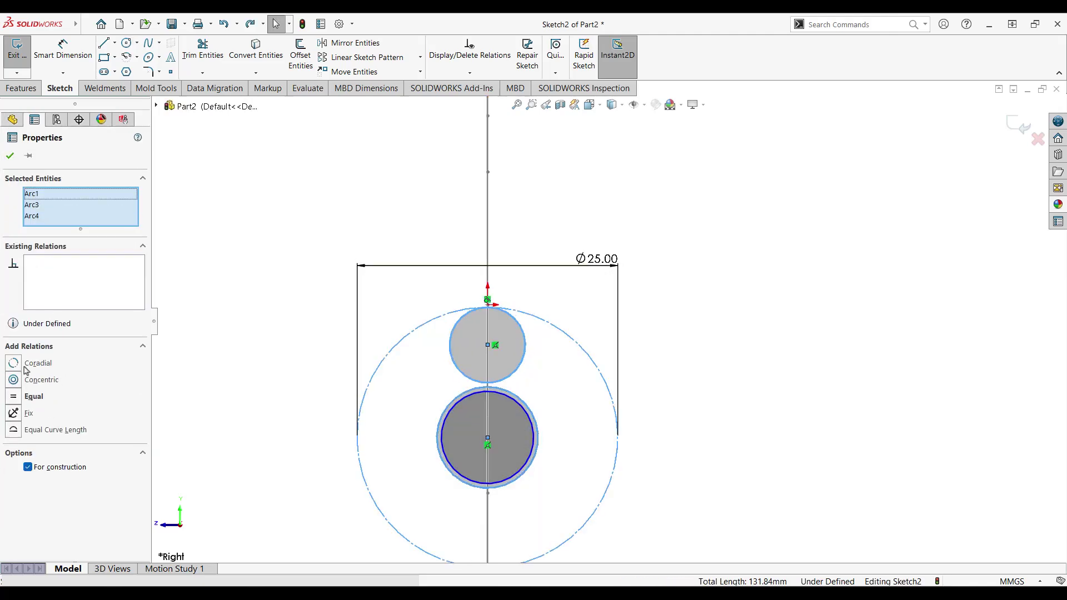
pyautogui.click(411, 397)
pyautogui.click(521, 401)
pyautogui.keyDown('ctrl'); pyautogui.click(514, 370); pyautogui.keyUp('ctrl')
pyautogui.click(38, 369)
pyautogui.click(556, 401)
pyautogui.scroll(-3, 561, 403)
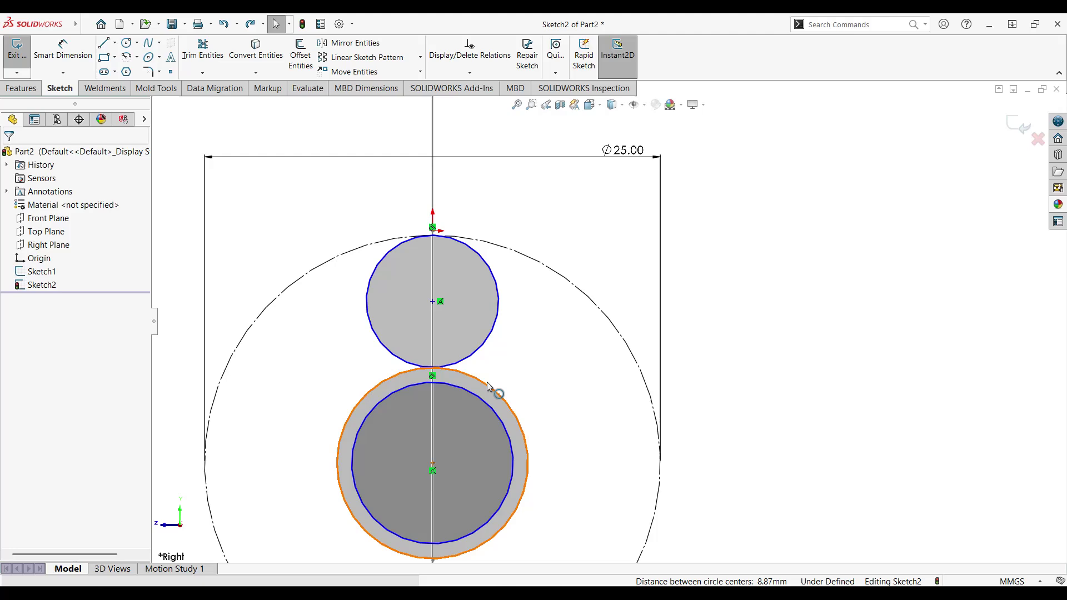
# Dimension the larger central circle to a diameter of 8.5 mm.
pyautogui.click(488, 386)
pyautogui.click(63, 50)
pyautogui.click(530, 484)
pyautogui.click(722, 460)
pyautogui.write('8.5')
pyautogui.press('Return')
pyautogui.scroll(-4, 482, 381)
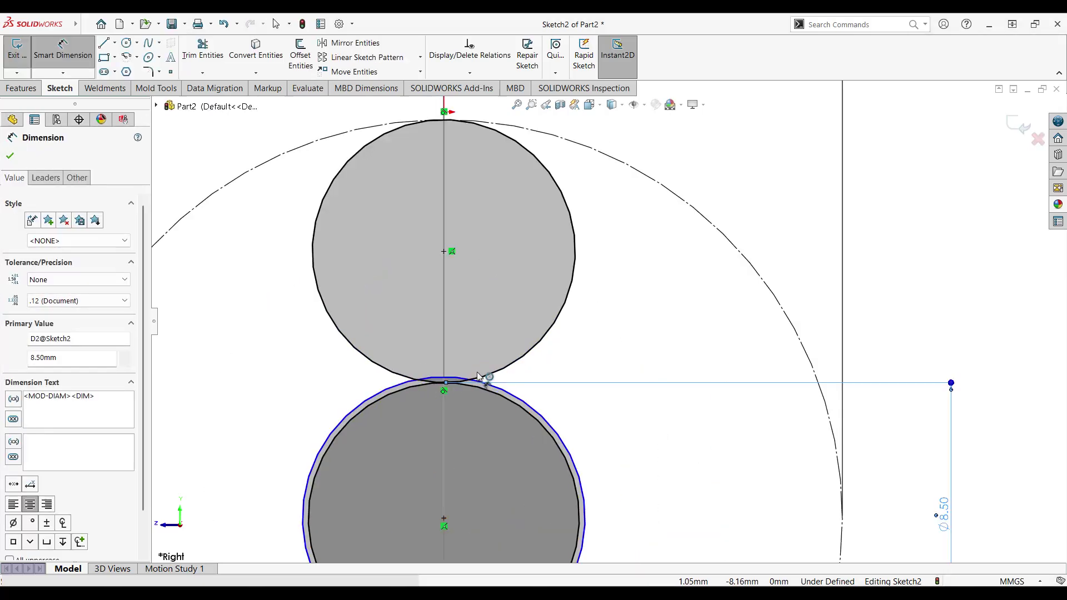
# Dimension the inner central circle to a diameter of 8 mm.
pyautogui.press('Escape')
pyautogui.click(472, 402)
pyautogui.press('d')
pyautogui.click(487, 404)
pyautogui.click(592, 355)
pyautogui.write('8')
pyautogui.press('Return')
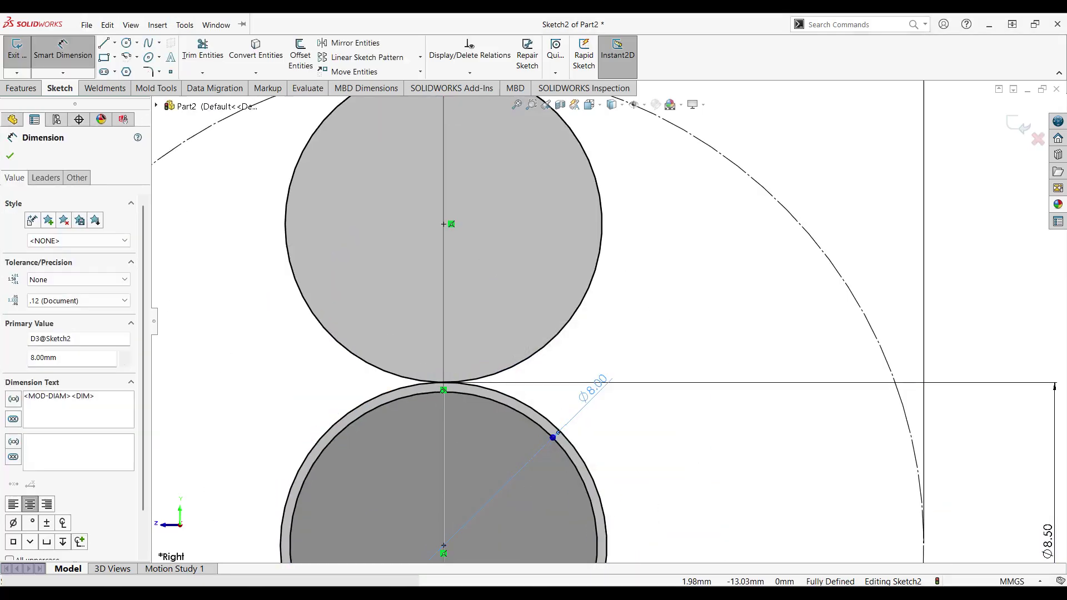
# Convert the upper tangent circle and the 8.5 mm circle to construction geometry.
pyautogui.scroll(-3, 600, 344)
pyautogui.press('Escape')
pyautogui.click(544, 351)
pyautogui.keyDown('ctrl'); pyautogui.click(563, 371); pyautogui.keyUp('ctrl')
pyautogui.click(29, 472)
pyautogui.press('Escape')
# Draw a circle concentric with the upper construction circle and dimension its diameter to 4.85 mm.
pyautogui.click(126, 43)
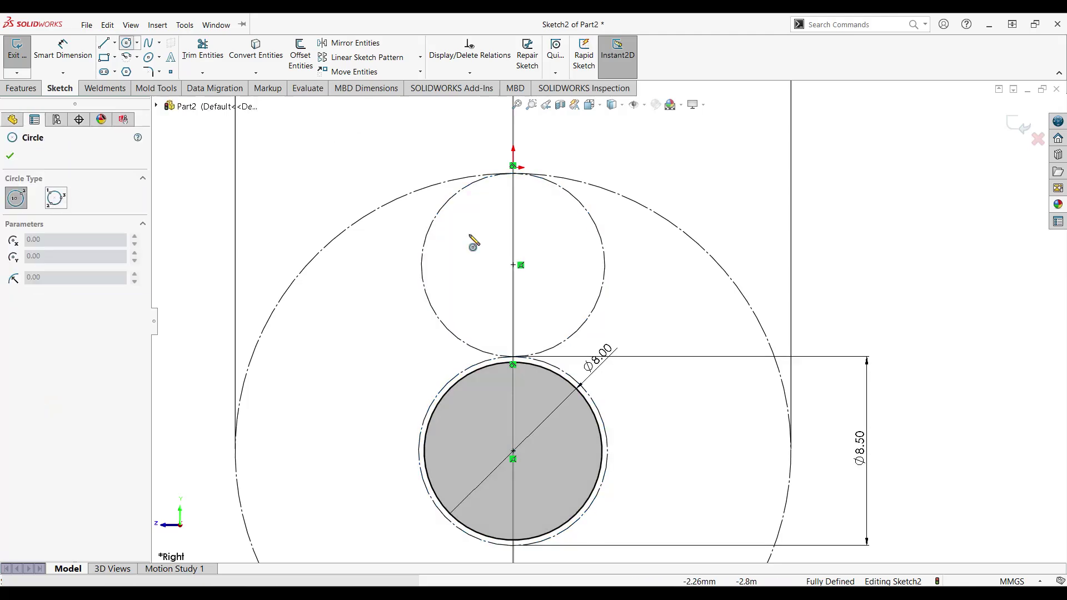
pyautogui.click(513, 265)
pyautogui.click(575, 291)
pyautogui.click(63, 49)
pyautogui.click(561, 218)
pyautogui.click(626, 160)
pyautogui.write('4.85')
pyautogui.press('Return')
pyautogui.scroll(-2, 542, 206)
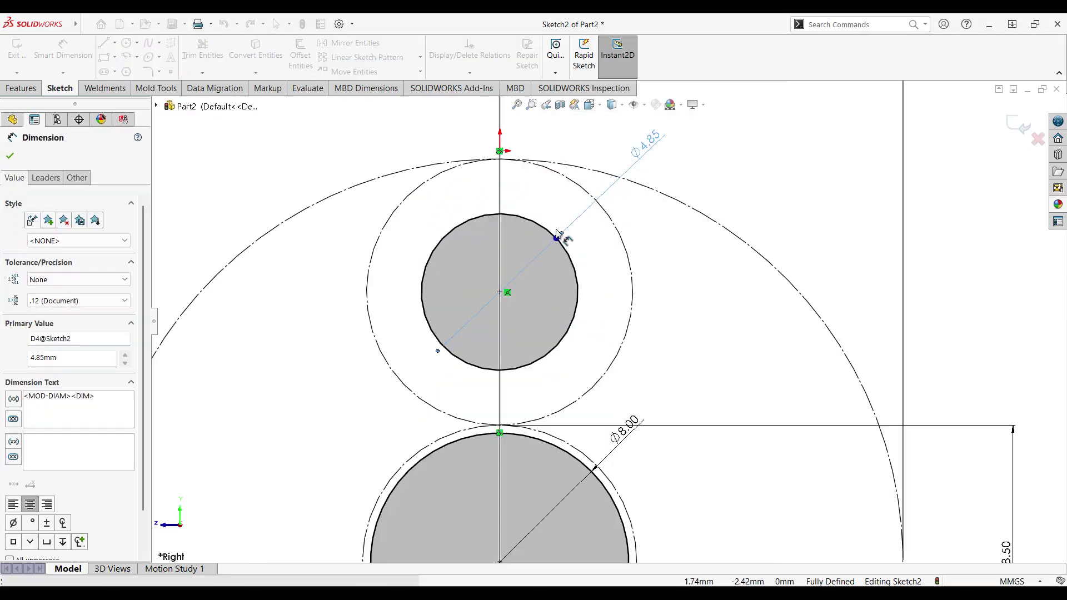
pyautogui.press('Escape')
# Draw a horizontal centerline across the gap between the upper construction circle and the 4.85 mm circle.
pyautogui.click(87, 26)
pyautogui.click(346, 171)
pyautogui.click(115, 43)
pyautogui.click(143, 72)
pyautogui.click(366, 293)
pyautogui.click(422, 292)
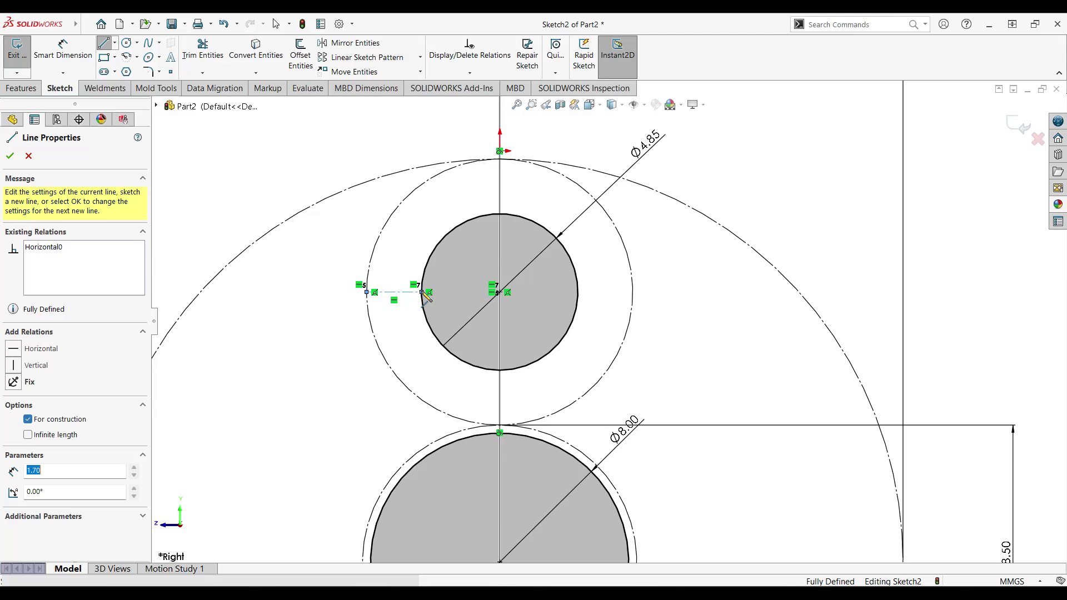
pyautogui.press('Escape')
# Draw a small circle at the short centerline's midpoint and dimension its diameter to 1.65 mm.
pyautogui.scroll(-3, 360, 281)
pyautogui.click(126, 42)
pyautogui.click(419, 299)
pyautogui.click(457, 320)
pyautogui.click(65, 51)
pyautogui.click(388, 271)
pyautogui.click(304, 225)
pyautogui.write('1.65')
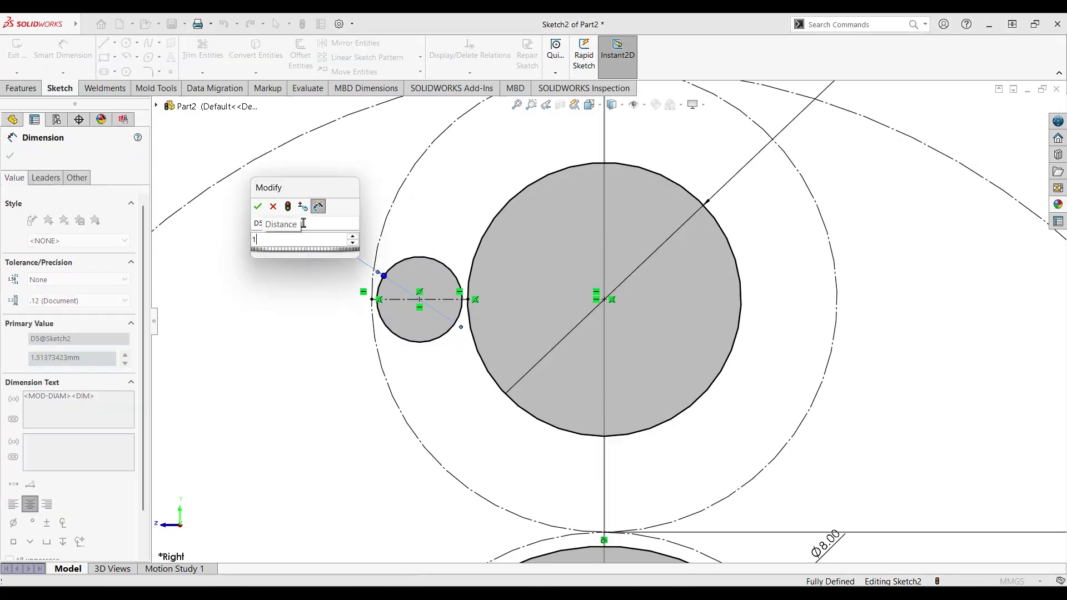
pyautogui.press('Return')
pyautogui.press('Escape')
# Circular-pattern the 1.65 mm circle around the 4.85 mm circle's center with 12 equally spaced instances over 360 degrees.
pyautogui.scroll(-3, 608, 321)
pyautogui.click(420, 57)
pyautogui.click(367, 81)
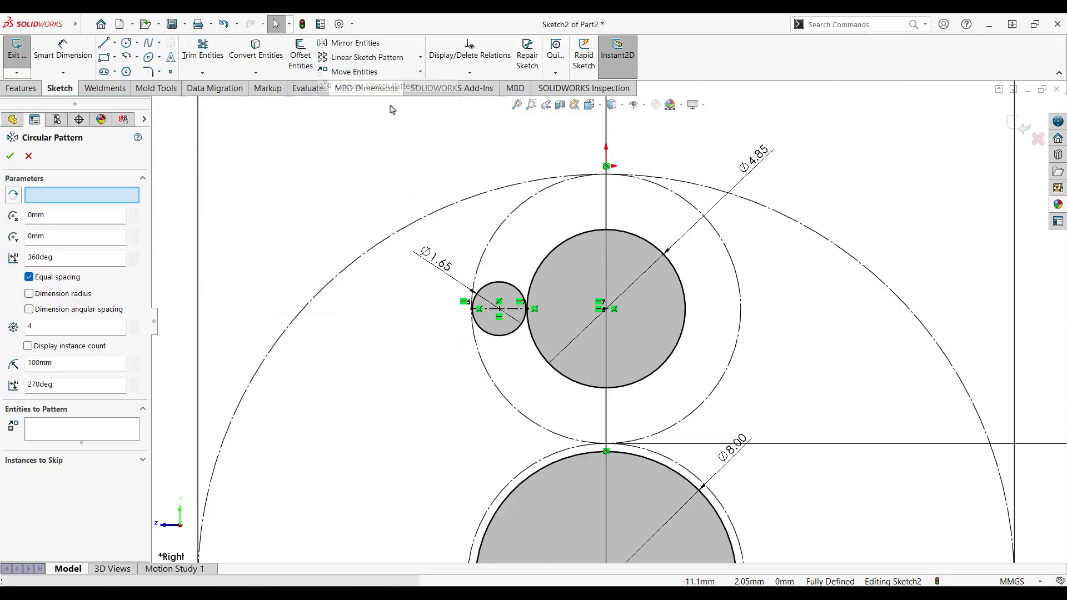
pyautogui.click(606, 309)
pyautogui.click(82, 428)
pyautogui.click(504, 320)
pyautogui.click(134, 323)
pyautogui.click(134, 323)
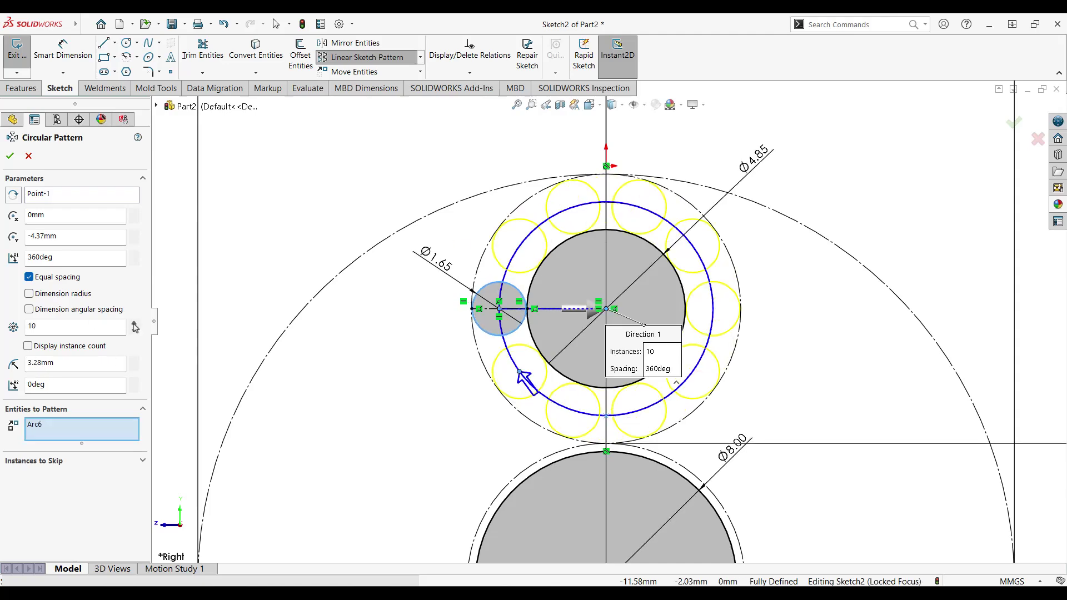
pyautogui.click(134, 323)
pyautogui.click(134, 323)
pyautogui.scroll(-7, 545, 341)
pyautogui.scroll(-5, 510, 346)
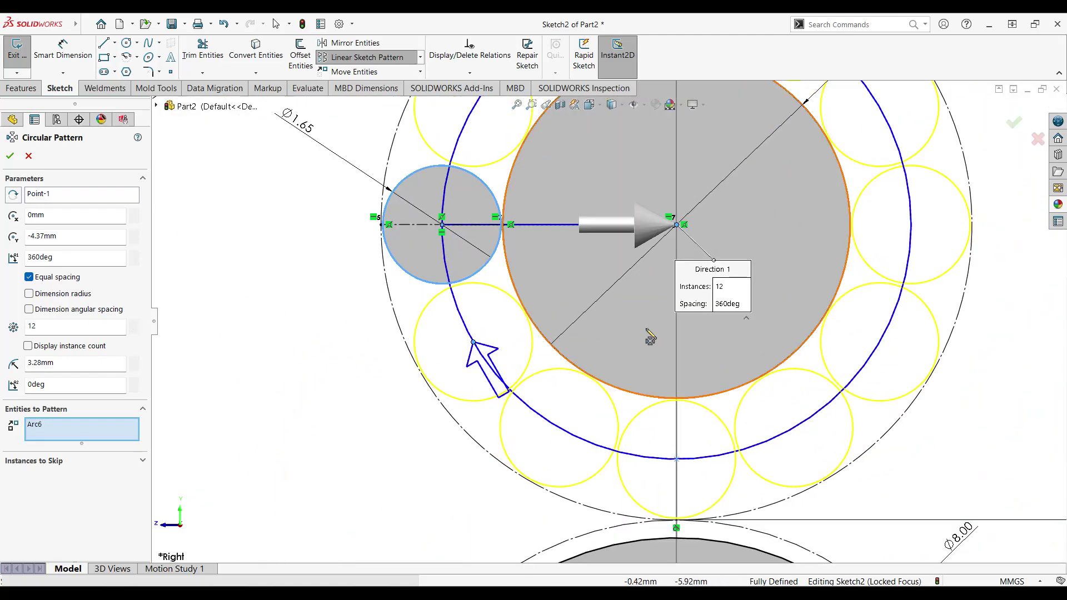
pyautogui.click(10, 157)
# Set up another circular sketch pattern of the 1.65 mm circle, centred on the 8 mm circle's center.
pyautogui.scroll(7, 609, 322)
pyautogui.scroll(-3, 702, 381)
pyautogui.click(420, 58)
pyautogui.click(373, 84)
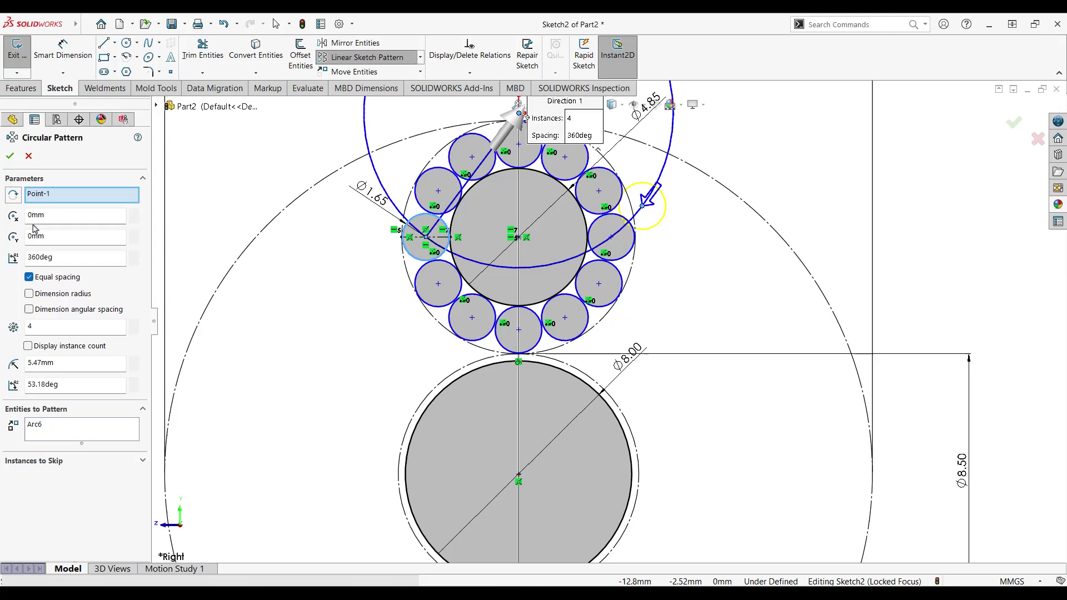
pyautogui.rightClick(61, 197)
pyautogui.click(89, 207)
pyautogui.click(519, 475)
# Add the 4.85 mm circle and the other small circles around it to the entities being patterned.
pyautogui.click(453, 208)
pyautogui.click(463, 198)
pyautogui.click(470, 180)
pyautogui.click(514, 167)
pyautogui.click(575, 177)
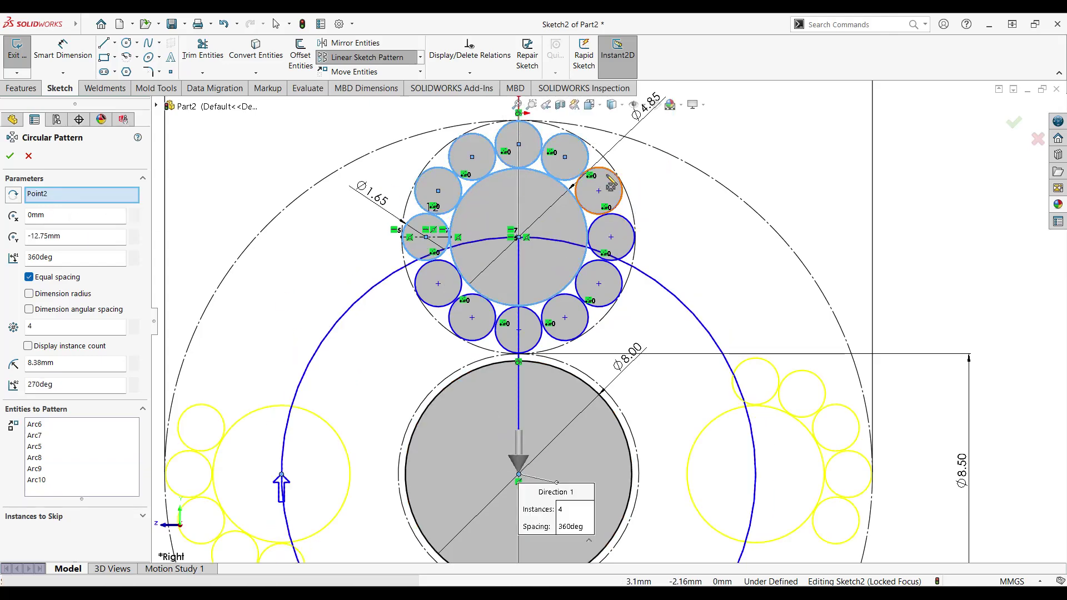
pyautogui.click(607, 173)
pyautogui.click(629, 223)
pyautogui.click(581, 335)
pyautogui.click(528, 352)
pyautogui.click(476, 340)
pyautogui.click(438, 306)
# Set the strand pattern to 6 equally spaced instances, apply it and exit the sketch.
pyautogui.scroll(3, 423, 355)
pyautogui.click(121, 323)
pyautogui.click(122, 324)
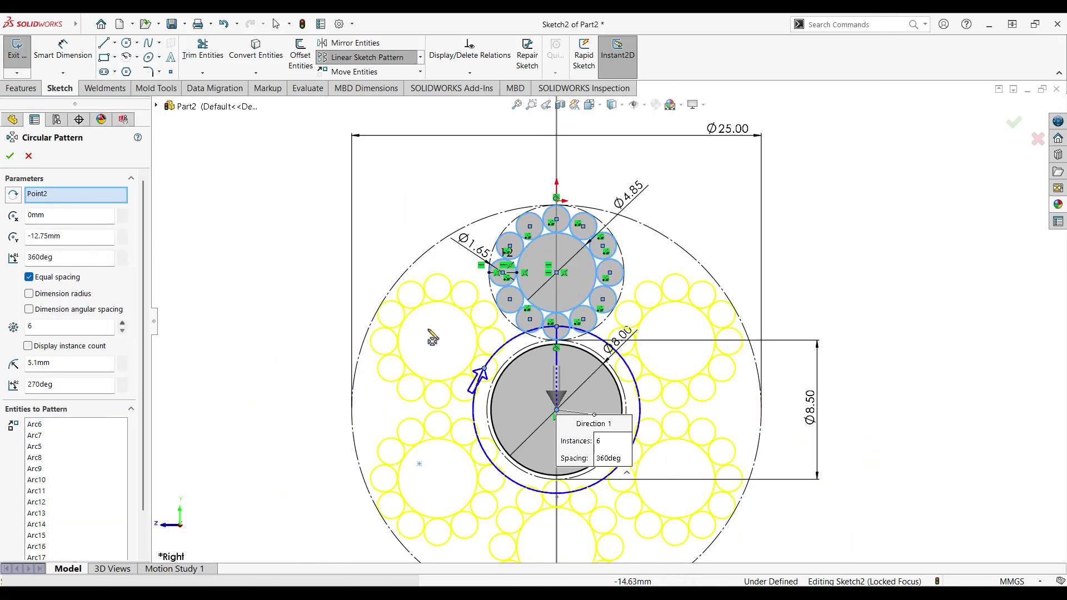
pyautogui.scroll(-4, 453, 372)
pyautogui.scroll(-5, 655, 298)
pyautogui.click(1015, 124)
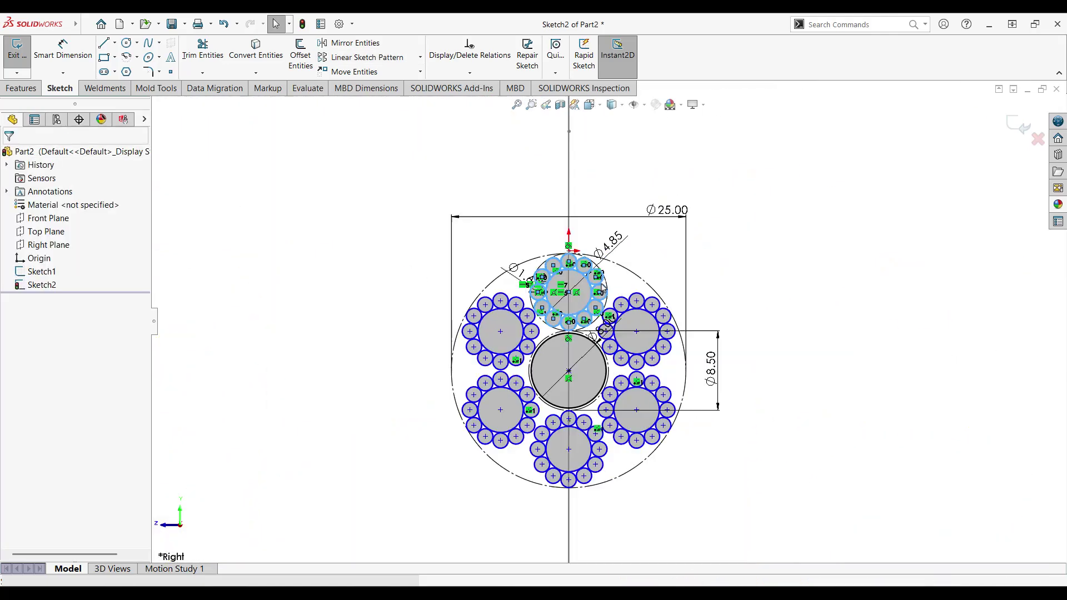
pyautogui.click(1017, 125)
pyautogui.scroll(-5, 412, 231)
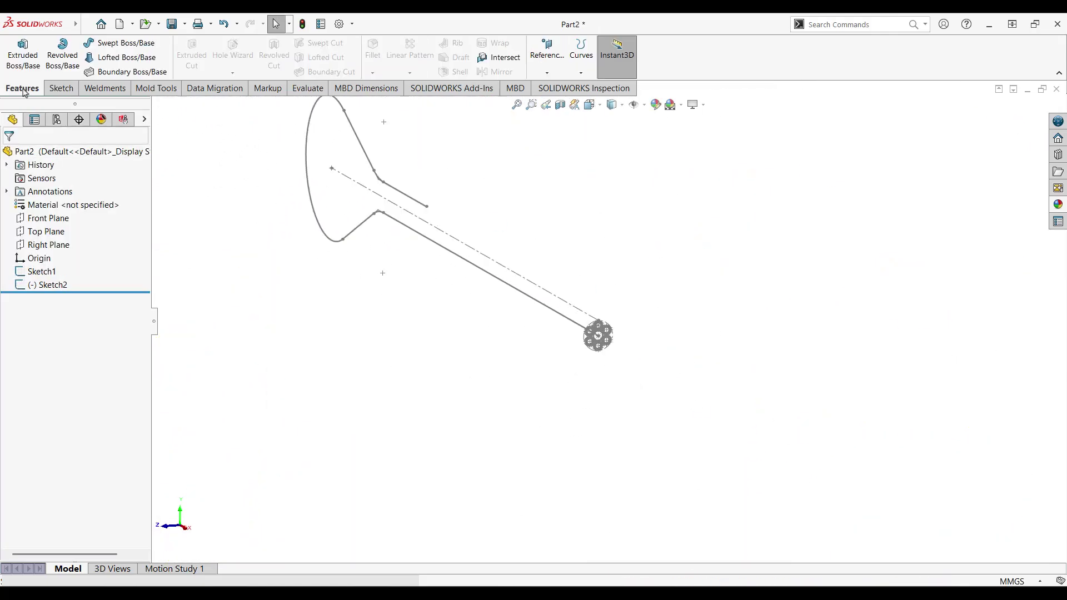
pyautogui.click(86, 25)
pyautogui.click(61, 87)
pyautogui.click(22, 88)
pyautogui.click(134, 44)
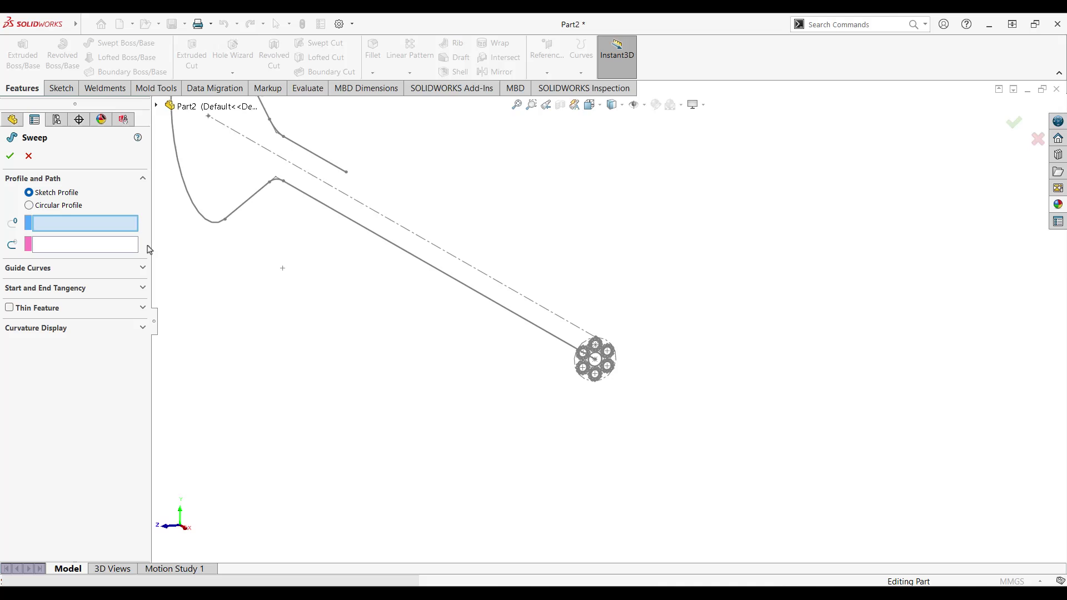
pyautogui.scroll(-6, 623, 351)
pyautogui.click(630, 272)
pyautogui.click(498, 259)
pyautogui.scroll(7, 435, 214)
pyautogui.click(28, 156)
pyautogui.click(86, 25)
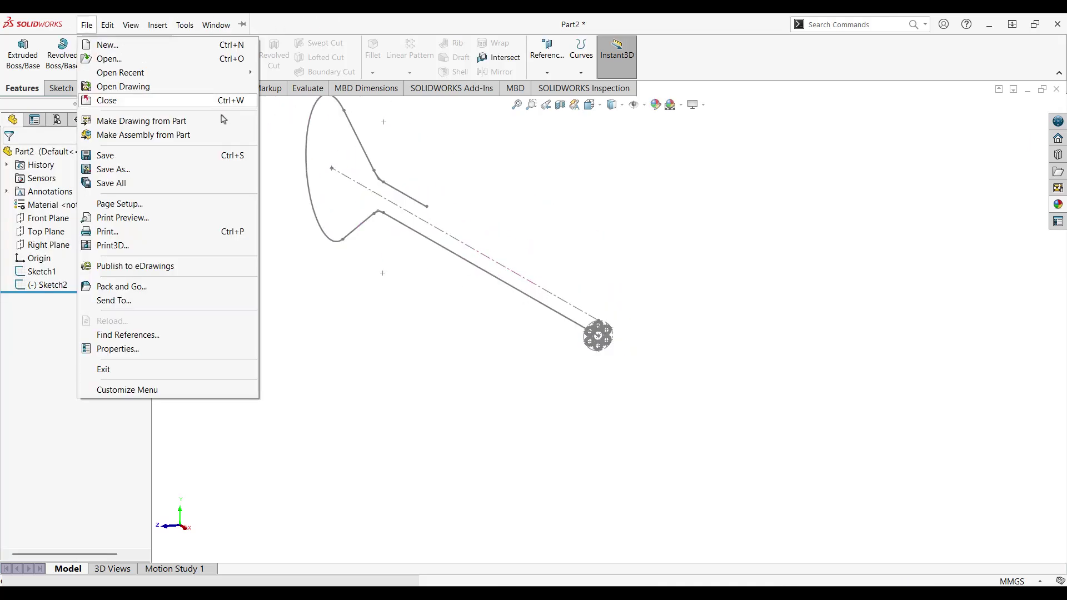
pyautogui.click(521, 245)
pyautogui.click(61, 88)
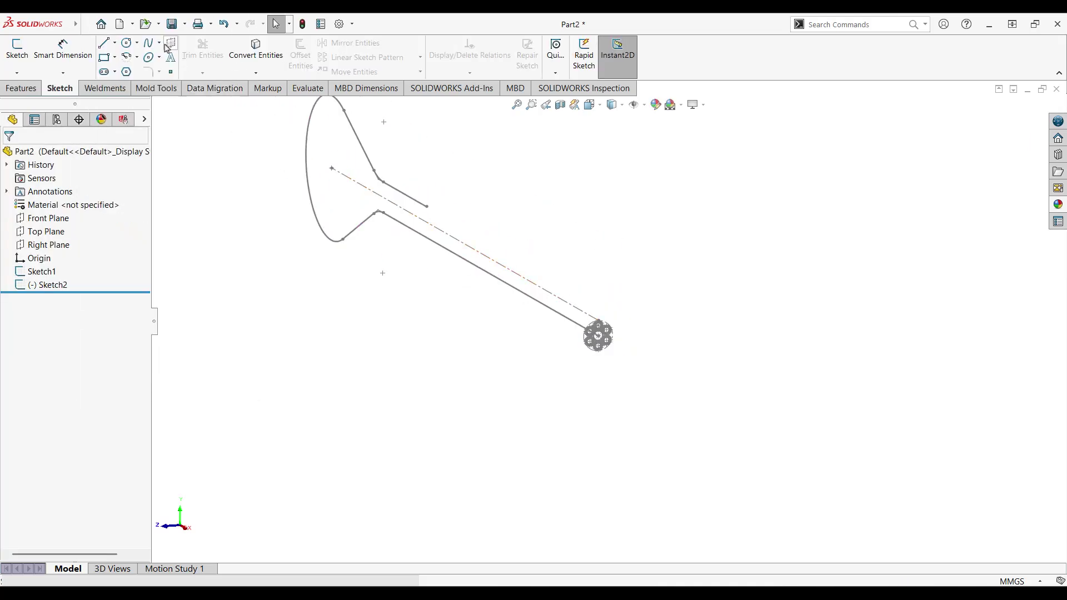
# Set up a swept boss using the strand cross-section sketch as profile and the looped rope sketch as path.
pyautogui.click(22, 88)
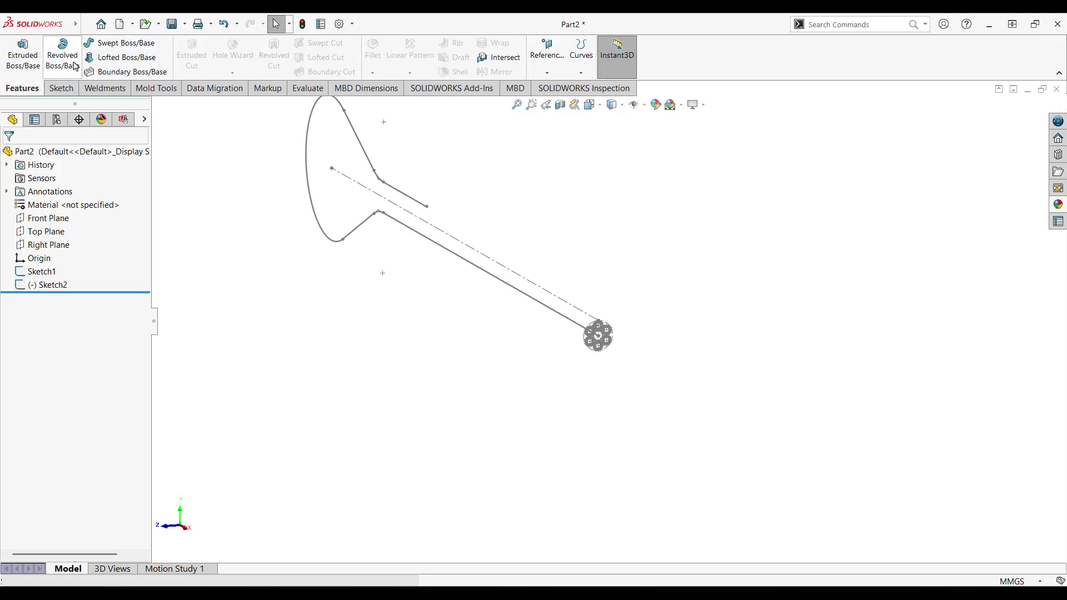
pyautogui.click(135, 47)
pyautogui.scroll(2, 584, 305)
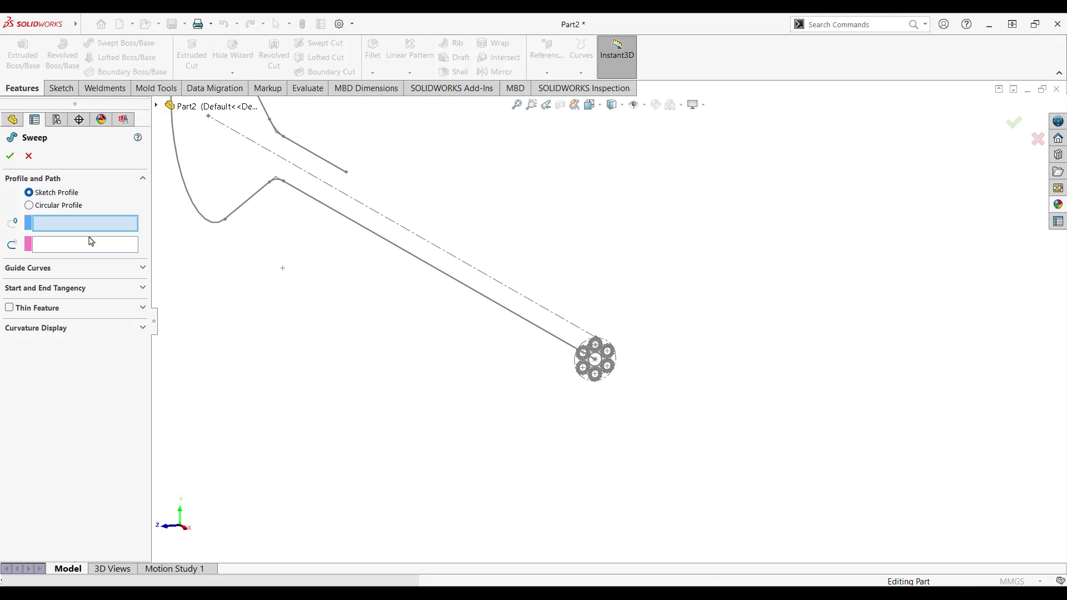
pyautogui.scroll(3, 628, 347)
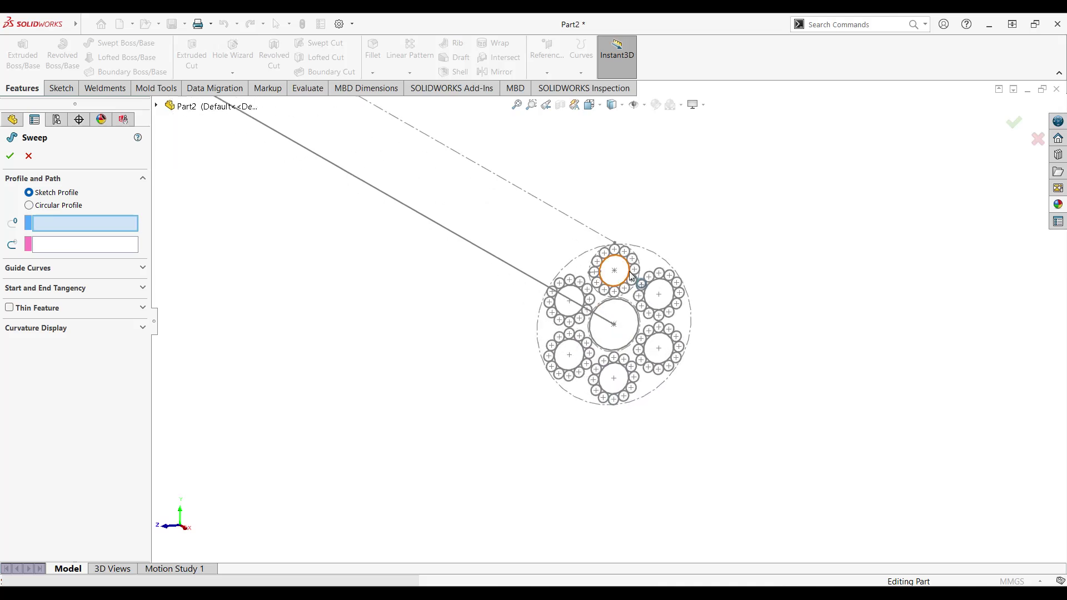
pyautogui.click(631, 276)
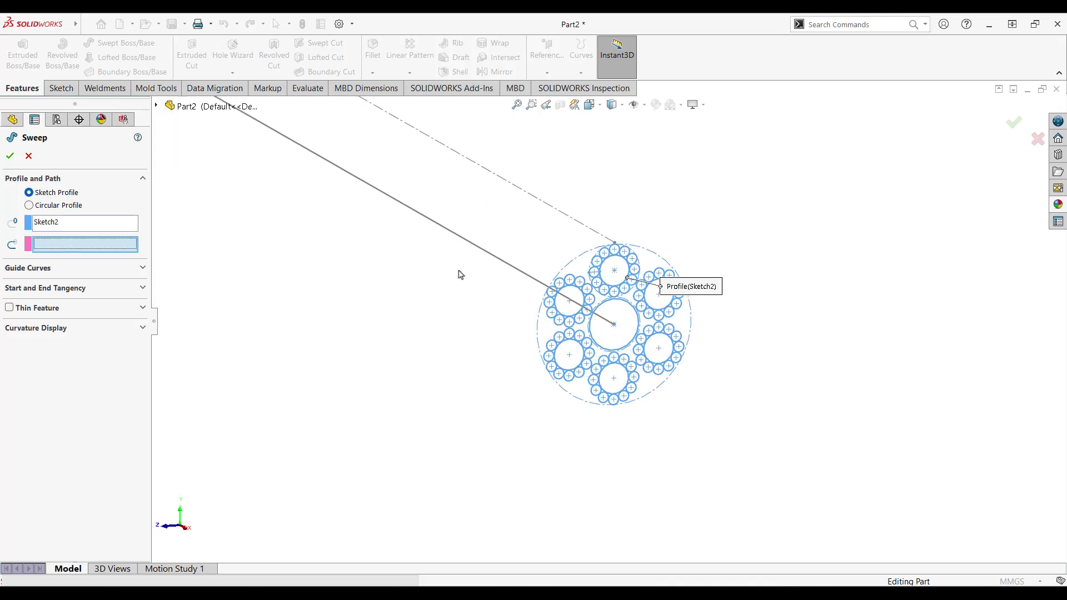
pyautogui.click(502, 262)
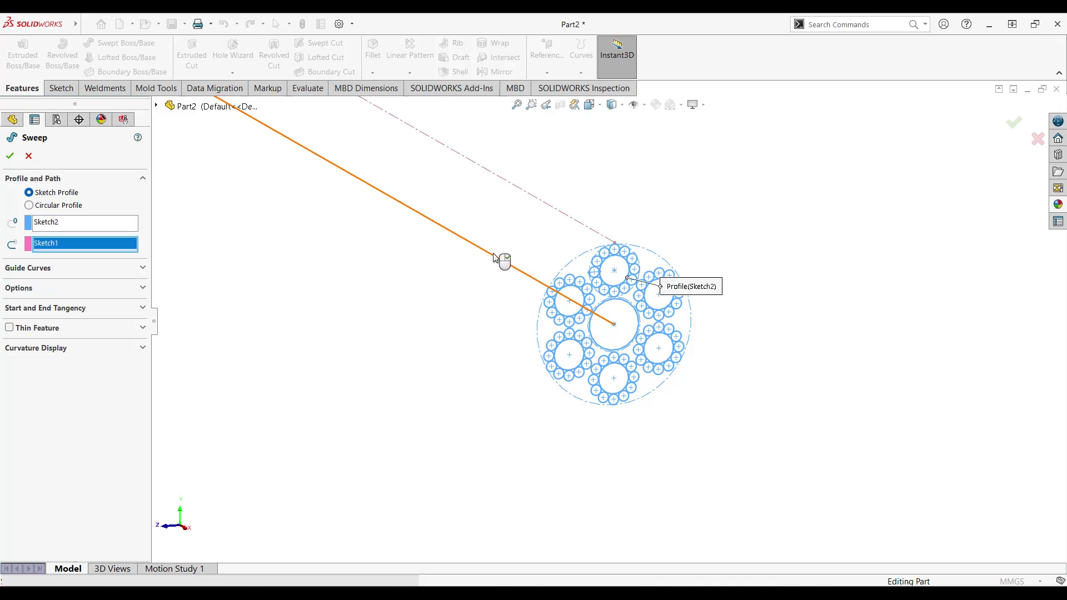
pyautogui.scroll(6, 494, 257)
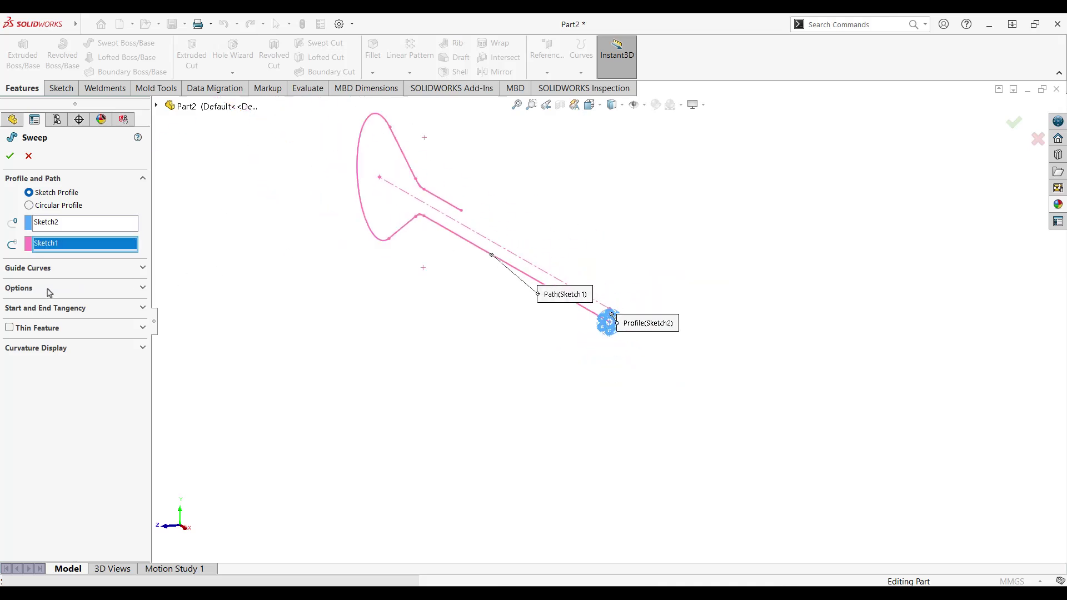
# Set the sweep's profile twist to a specified value of 5 revolutions and create the twisted rope.
pyautogui.click(49, 290)
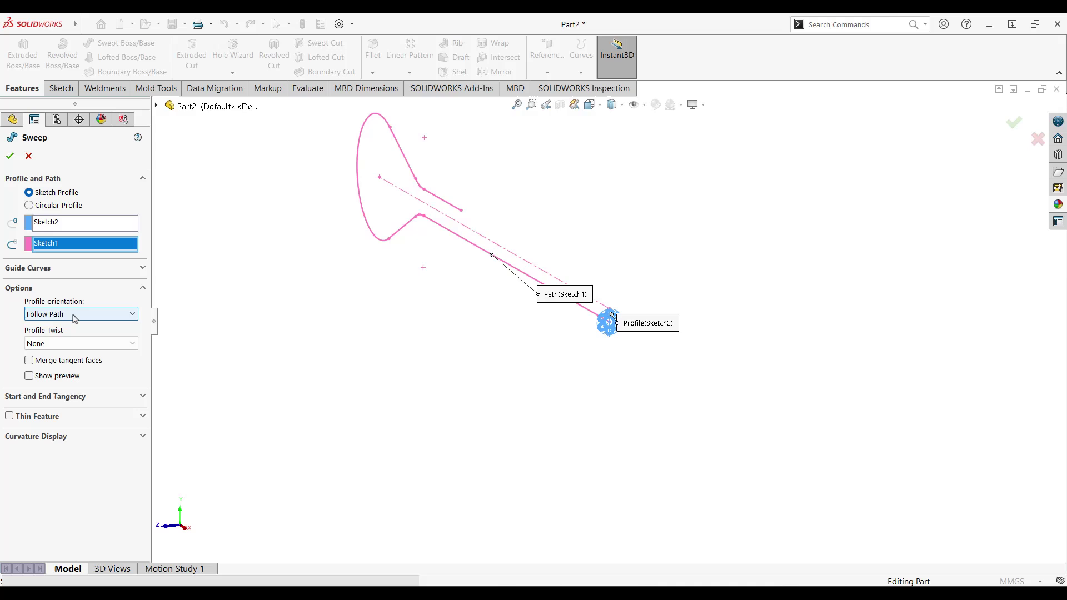
pyautogui.click(89, 347)
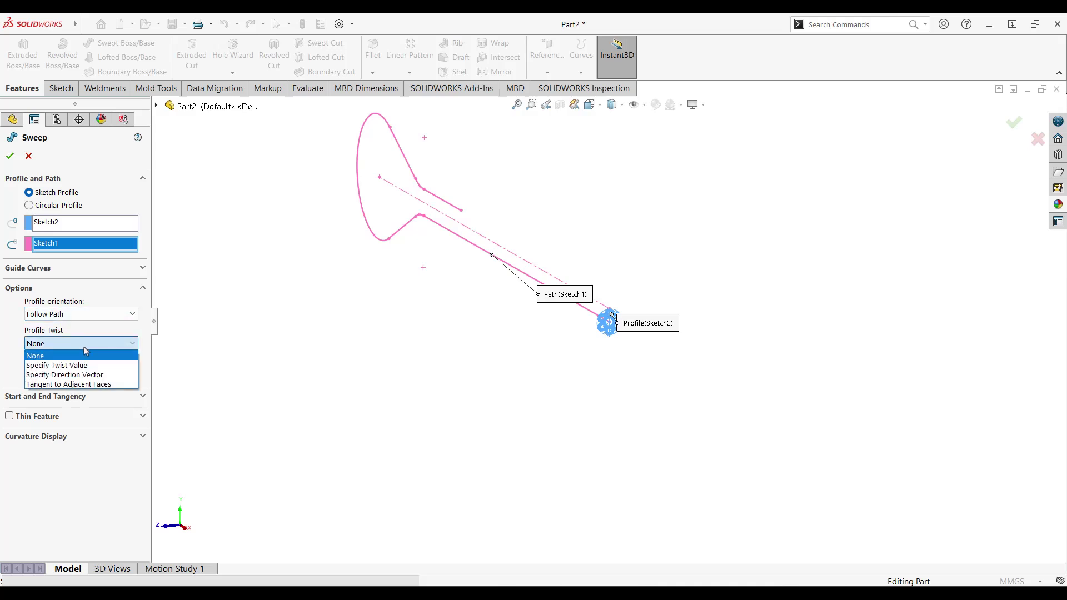
pyautogui.click(58, 366)
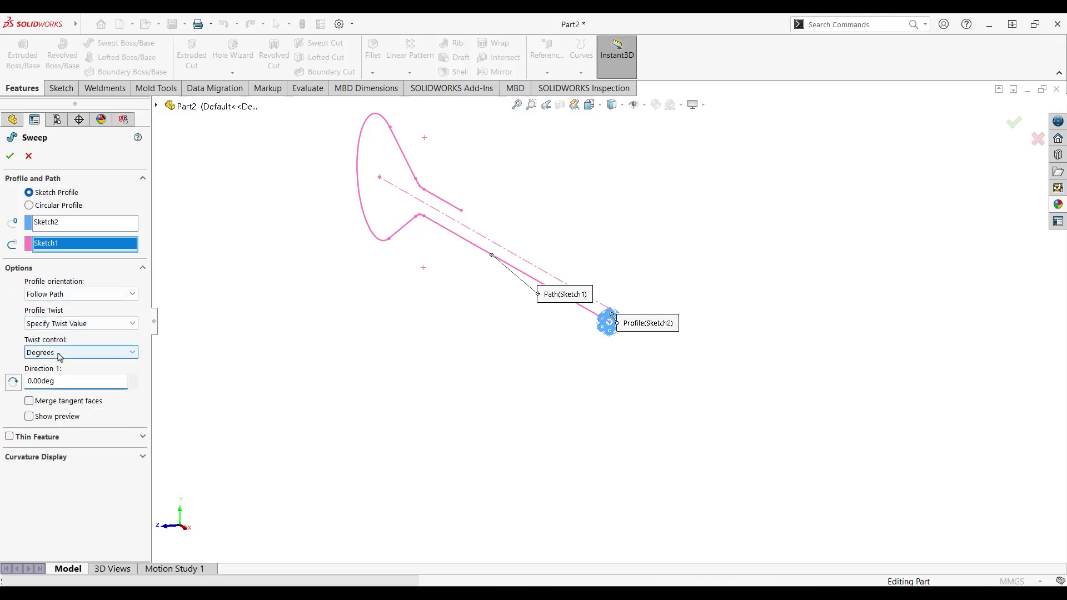
pyautogui.click(60, 356)
pyautogui.click(55, 362)
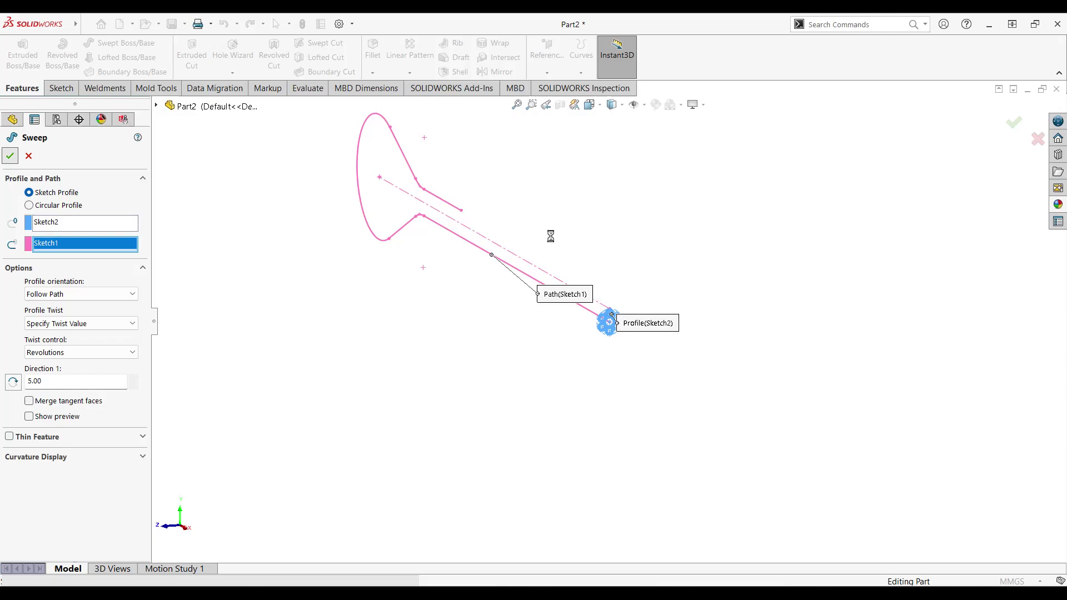
pyautogui.scroll(-3, 497, 245)
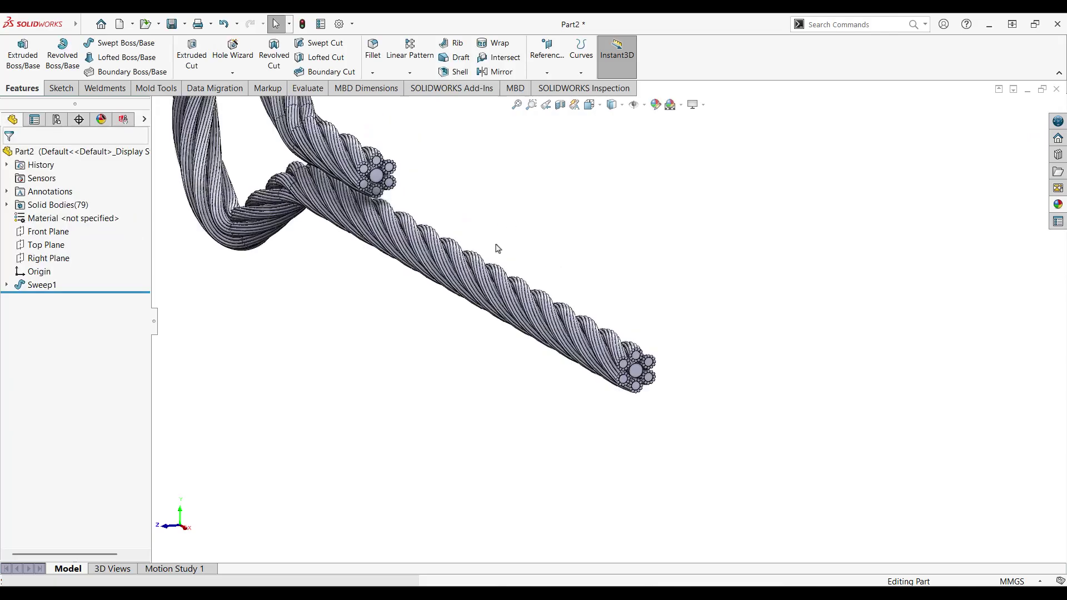
# Sketch two 12.75 mm radius circles on the short rope end's core face, centred on each rope and meeting at the origin.
pyautogui.scroll(4, 489, 242)
pyautogui.moveTo(443, 224); pyautogui.dragTo(478, 218, button='middle')
pyautogui.scroll(-3, 485, 236)
pyautogui.scroll(-8, 504, 269)
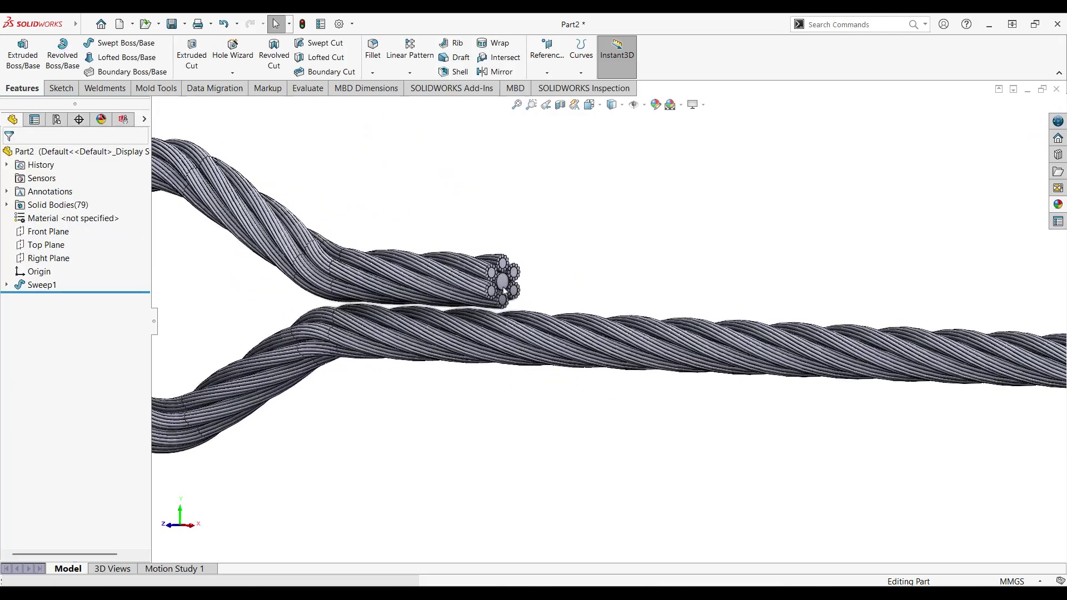
pyautogui.moveTo(504, 269); pyautogui.dragTo(543, 286, button='middle')
pyautogui.click(542, 286)
pyautogui.hotkey('ctrl', '8')
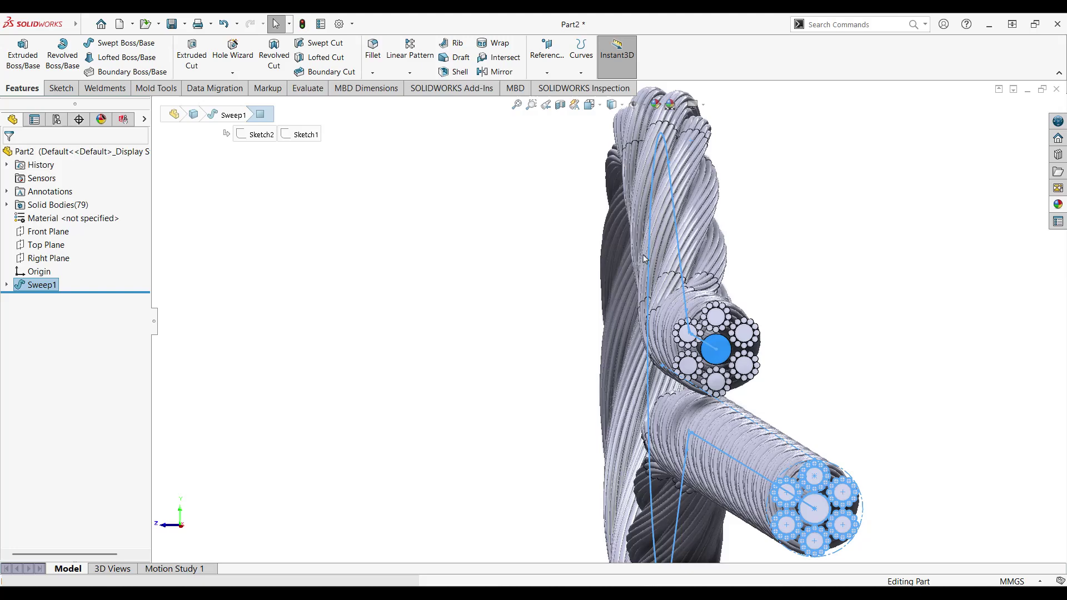
pyautogui.click(61, 89)
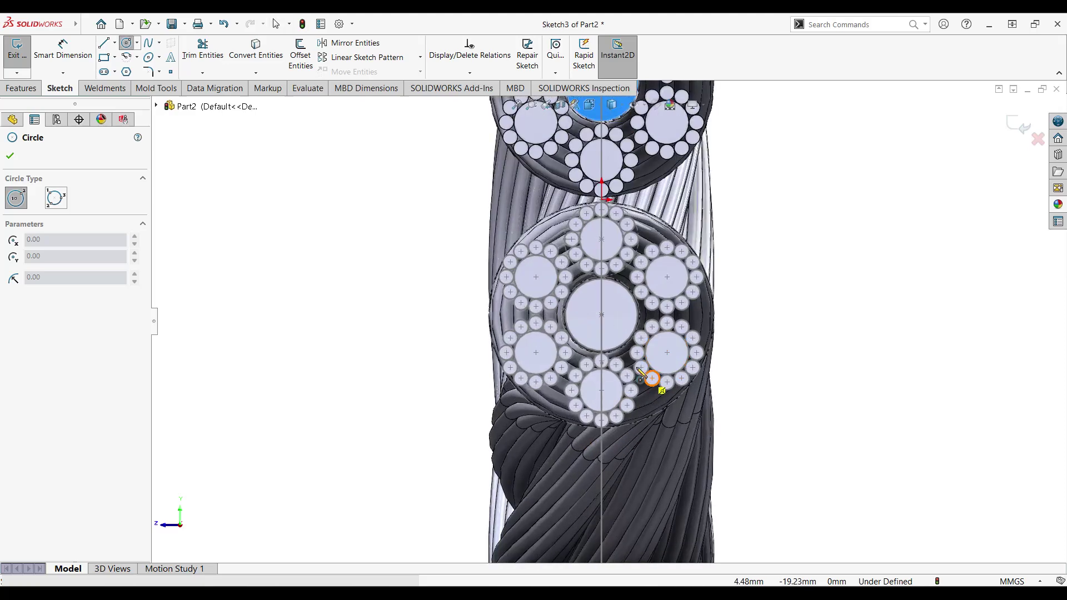
pyautogui.click(603, 315)
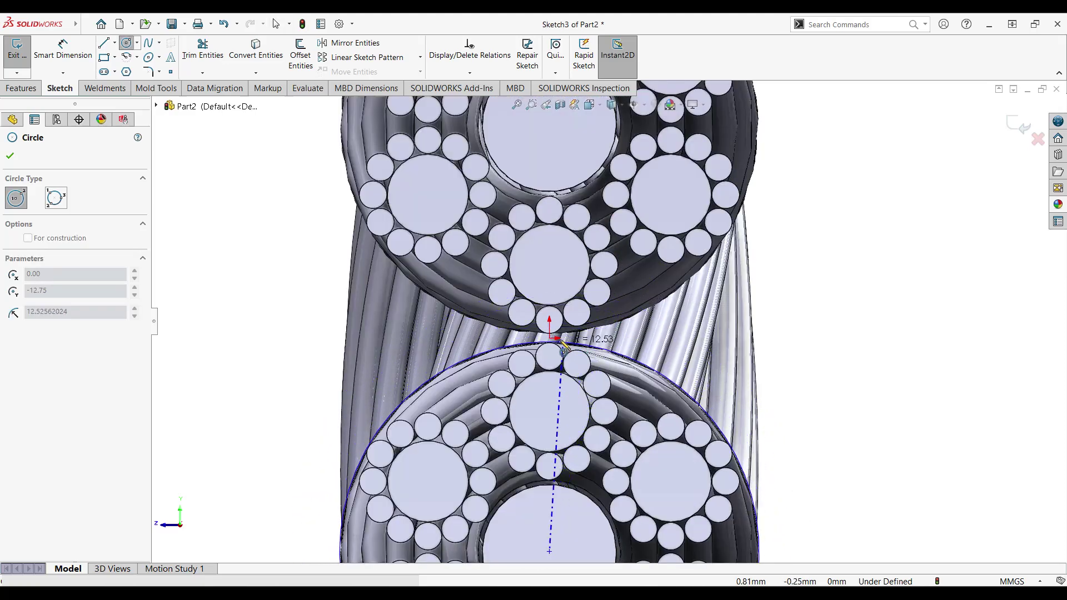
pyautogui.click(550, 339)
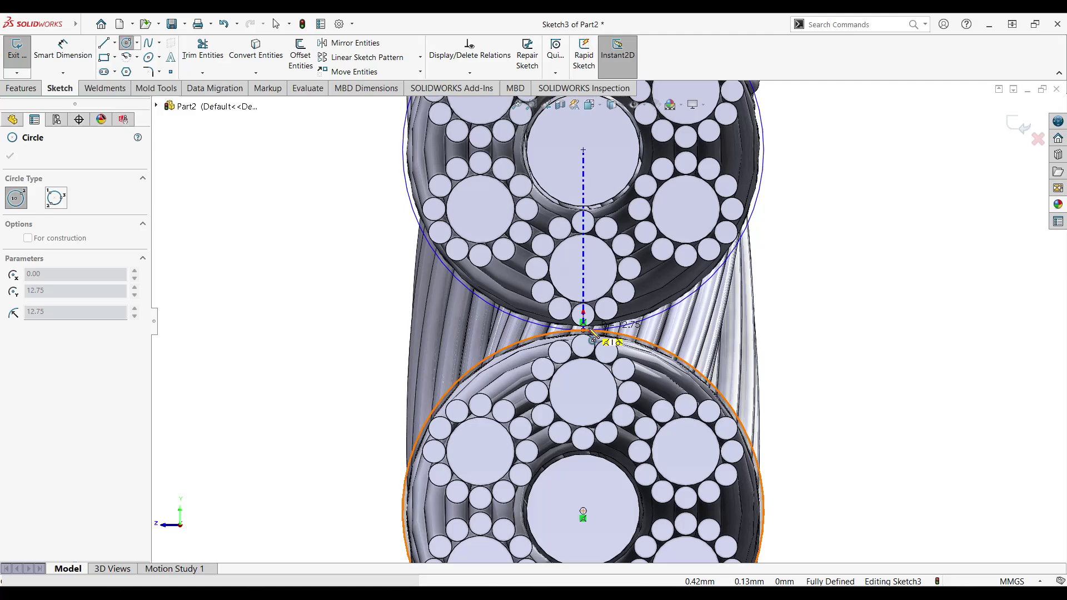
pyautogui.click(585, 330)
# Draw a larger circle around both ropes, centred on the origin, and set its diameter to 60 mm.
pyautogui.scroll(3, 593, 317)
pyautogui.scroll(-4, 572, 359)
pyautogui.click(579, 360)
pyautogui.scroll(7, 617, 300)
pyautogui.scroll(-2, 556, 267)
pyautogui.click(494, 328)
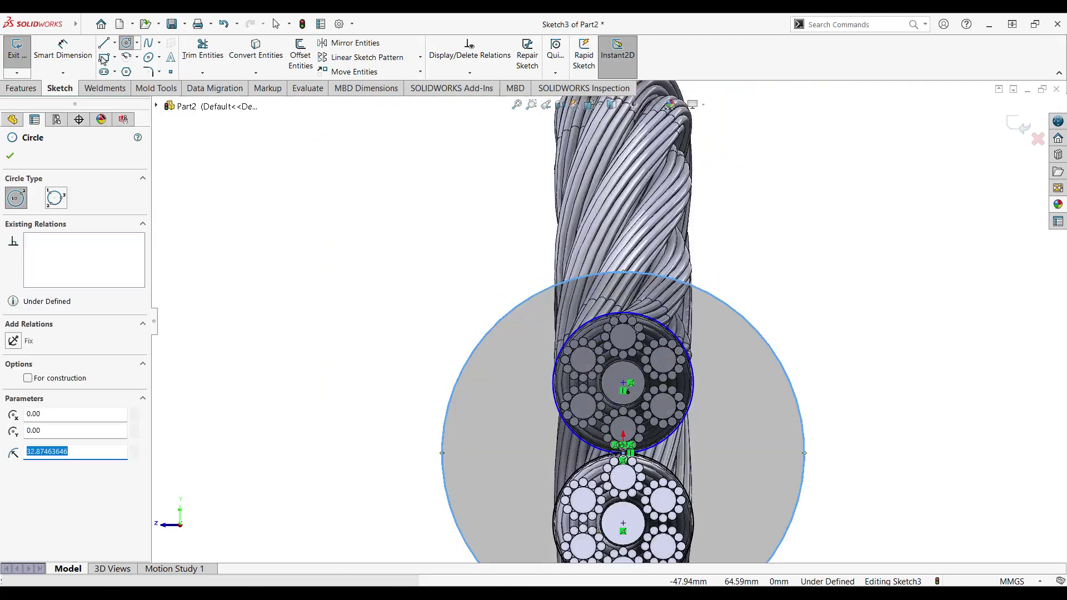
pyautogui.click(62, 50)
pyautogui.click(717, 298)
pyautogui.click(754, 233)
pyautogui.write('60')
pyautogui.press('Return')
pyautogui.press('Escape')
# Make the two rope circles equal in size.
pyautogui.scroll(-3, 675, 428)
pyautogui.moveTo(576, 345)
pyautogui.mouseDown()
pyautogui.moveTo(600, 342)
pyautogui.moveTo(578, 344)
pyautogui.mouseUp()
pyautogui.scroll(3, 609, 323)
pyautogui.scroll(-3, 664, 343)
pyautogui.click(653, 361)
pyautogui.keyDown('ctrl'); pyautogui.click(622, 490); pyautogui.keyUp('ctrl')
pyautogui.click(667, 450)
pyautogui.scroll(3, 669, 309)
pyautogui.scroll(-4, 639, 433)
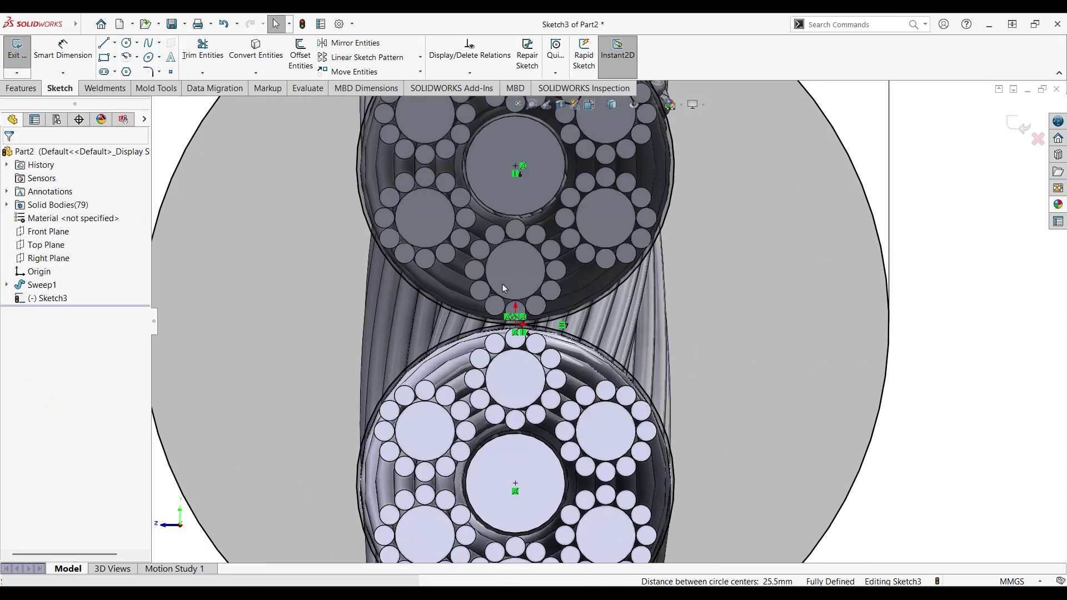
# Draw a vertical line joining the two rope circles on one side of the origin.
pyautogui.click(104, 44)
pyautogui.click(599, 300)
pyautogui.click(599, 348)
pyautogui.press('Escape')
pyautogui.scroll(-5, 597, 332)
# Draw a second vertical line joining the two rope circles on the opposite side of the origin.
pyautogui.click(63, 50)
pyautogui.click(104, 43)
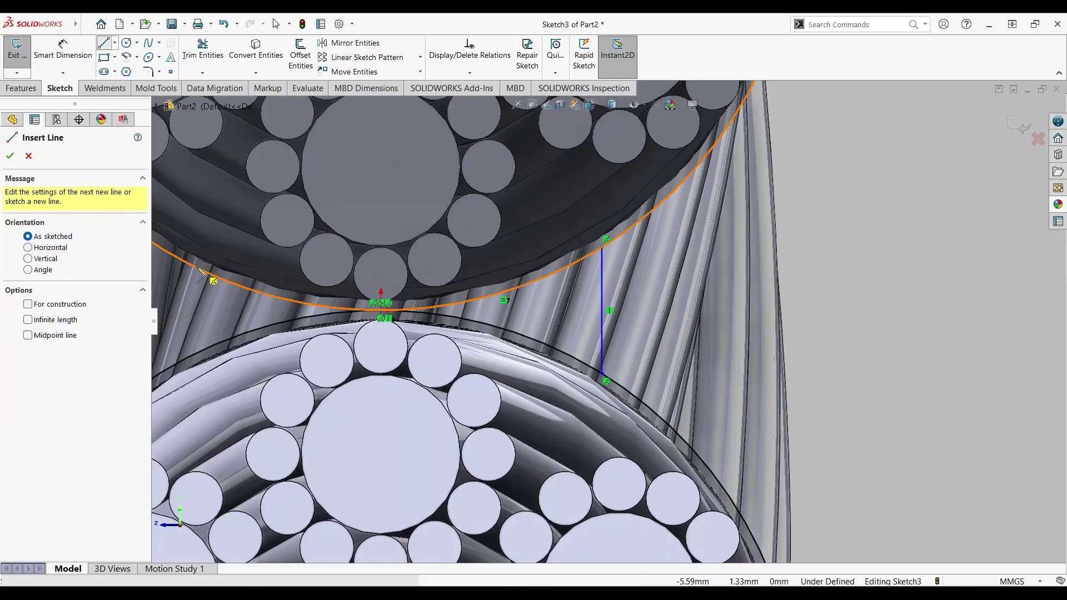
pyautogui.click(198, 269)
pyautogui.press('Escape')
pyautogui.scroll(1, 199, 356)
pyautogui.click(104, 44)
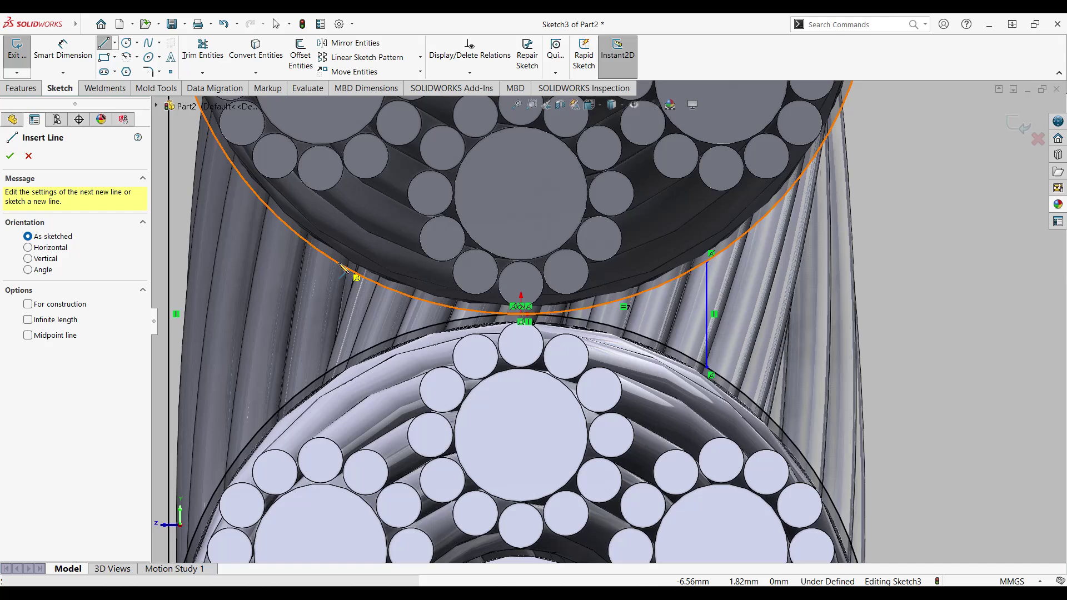
pyautogui.click(337, 264)
pyautogui.click(336, 368)
pyautogui.press('Escape')
pyautogui.press('l')
pyautogui.click(330, 260)
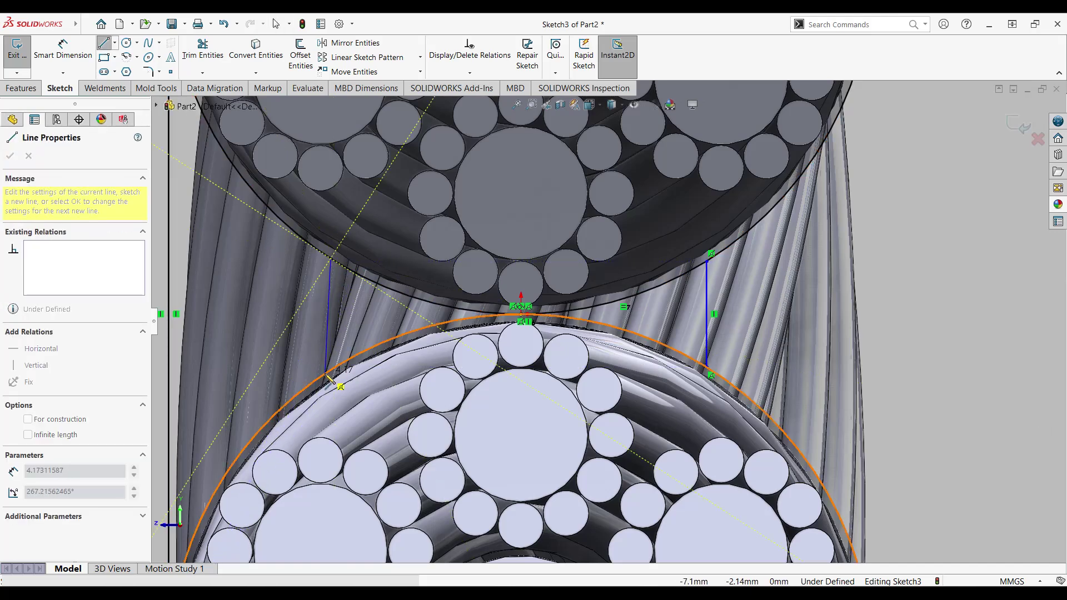
pyautogui.click(331, 372)
pyautogui.press('Escape')
# Make the two vertical connecting lines equal in length.
pyautogui.click(327, 332)
pyautogui.click(520, 314)
pyautogui.keyDown('ctrl'); pyautogui.click(706, 305); pyautogui.keyUp('ctrl')
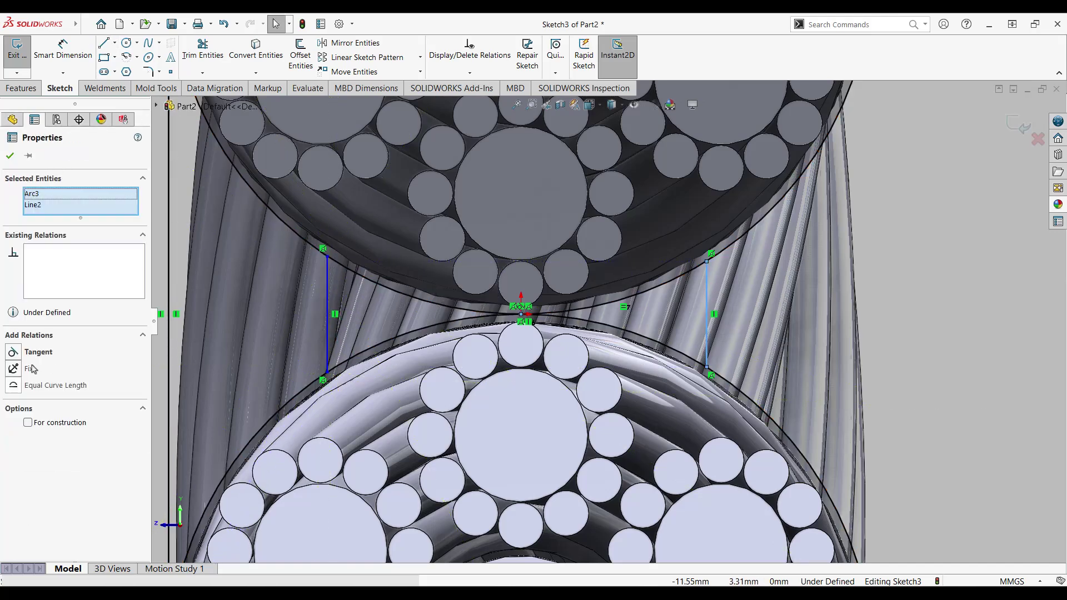
pyautogui.press('Escape')
pyautogui.click(327, 314)
pyautogui.keyDown('ctrl'); pyautogui.click(706, 292); pyautogui.keyUp('ctrl')
pyautogui.click(32, 436)
pyautogui.press('Escape')
# Set the distance between the two vertical connecting lines to 16 mm.
pyautogui.click(63, 49)
pyautogui.click(335, 309)
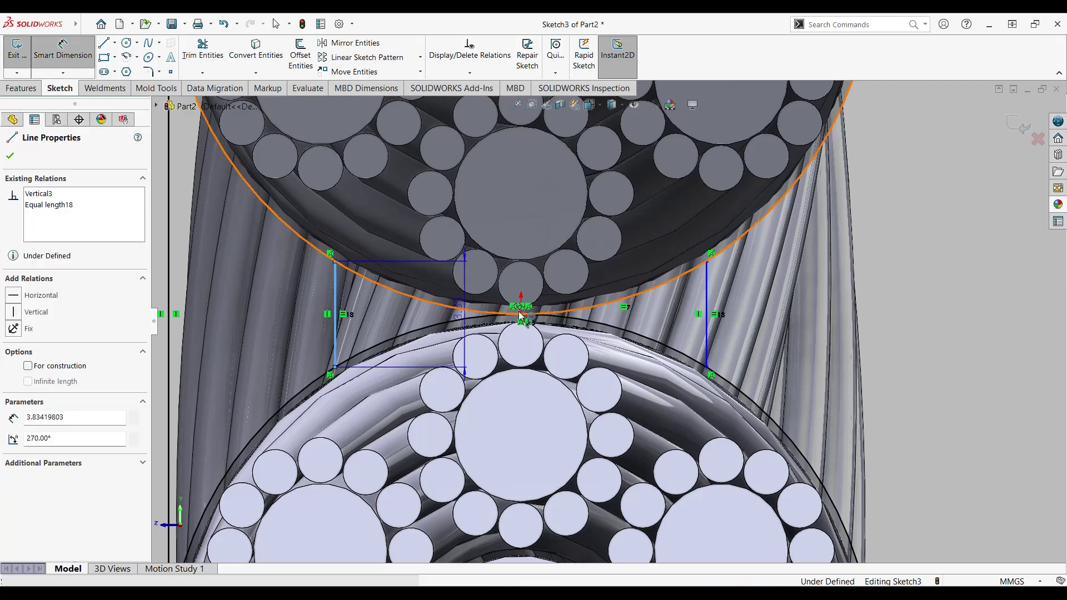
pyautogui.click(707, 294)
pyautogui.click(903, 239)
pyautogui.write('16')
pyautogui.press('Return')
pyautogui.press('Escape')
pyautogui.scroll(4, 604, 326)
pyautogui.scroll(-2, 604, 327)
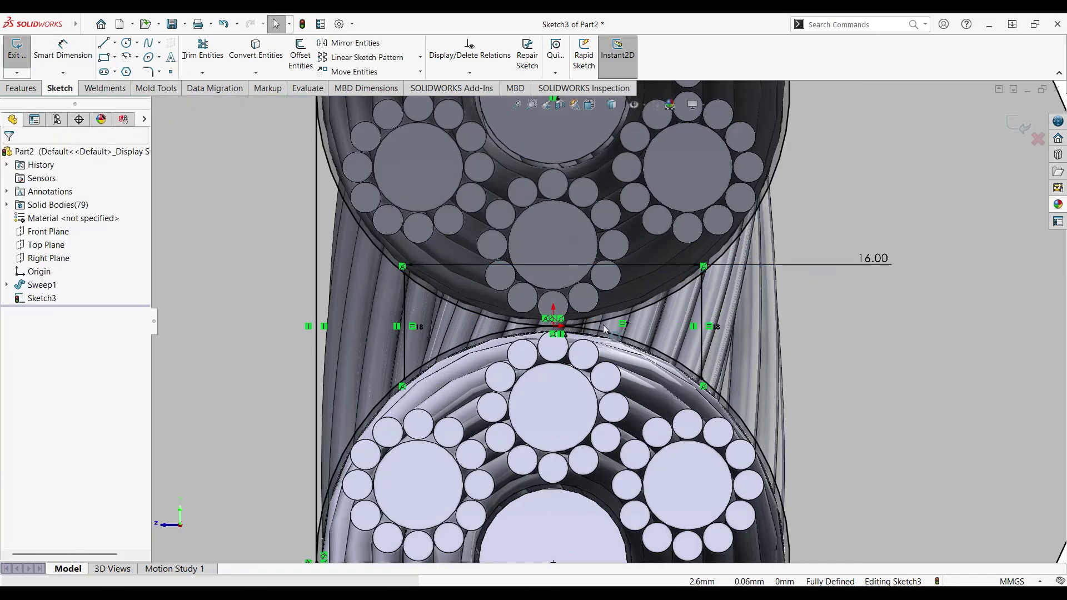
# Trim the rope circle arcs lying between the two vertical connecting lines.
pyautogui.scroll(2, 603, 326)
pyautogui.click(202, 49)
pyautogui.scroll(4, 613, 324)
pyautogui.moveTo(638, 349)
pyautogui.mouseDown()
pyautogui.moveTo(618, 303)
pyautogui.moveTo(595, 322)
pyautogui.mouseUp()
pyautogui.scroll(-2, 589, 324)
pyautogui.press('Escape')
pyautogui.scroll(6, 595, 323)
pyautogui.moveTo(589, 311); pyautogui.dragTo(628, 334, button='middle')
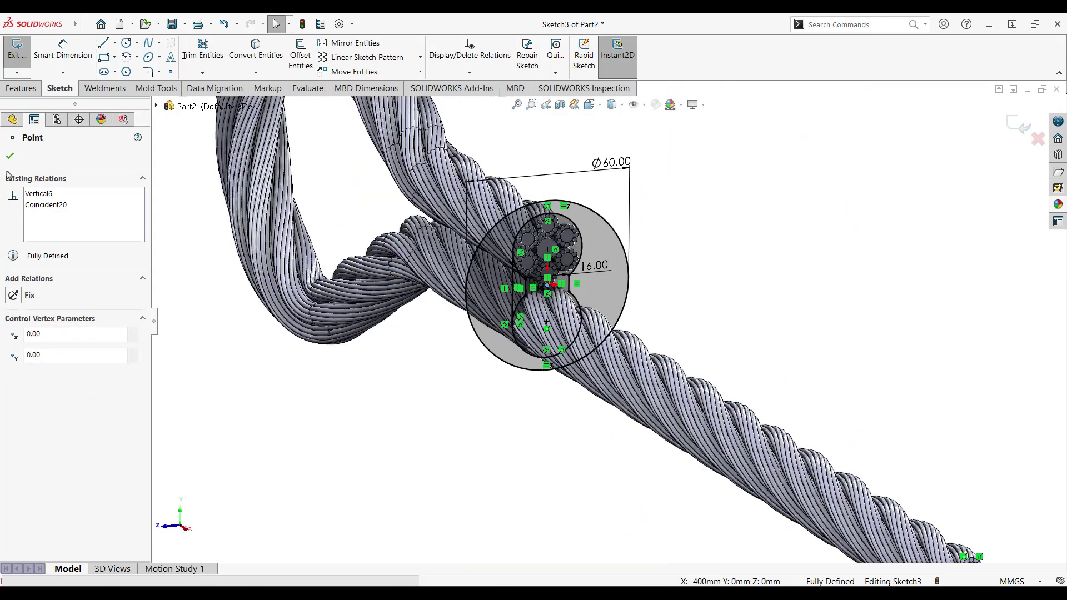
pyautogui.click(7, 158)
# Set up a 60 mm extruded boss of the regions around the rope holes, starting at a reversed 10 mm offset from the sketch plane.
pyautogui.click(33, 89)
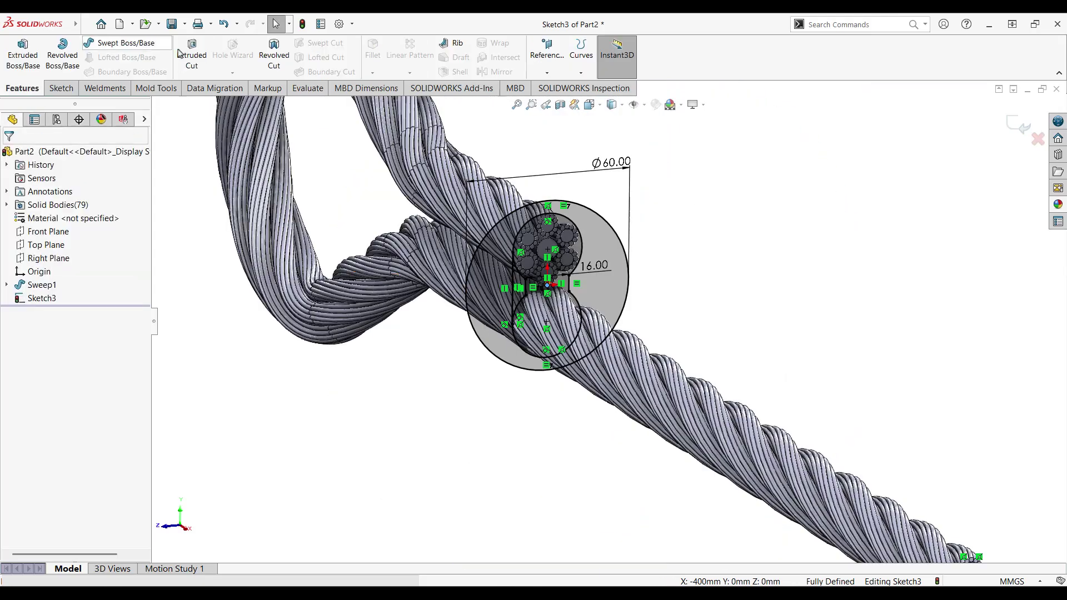
pyautogui.click(24, 55)
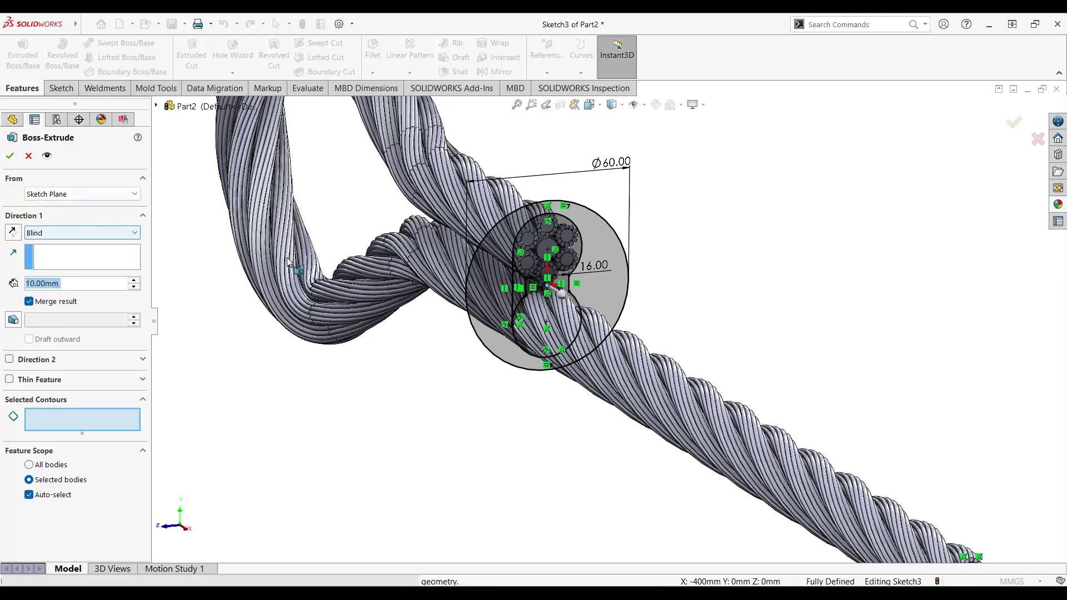
pyautogui.click(488, 258)
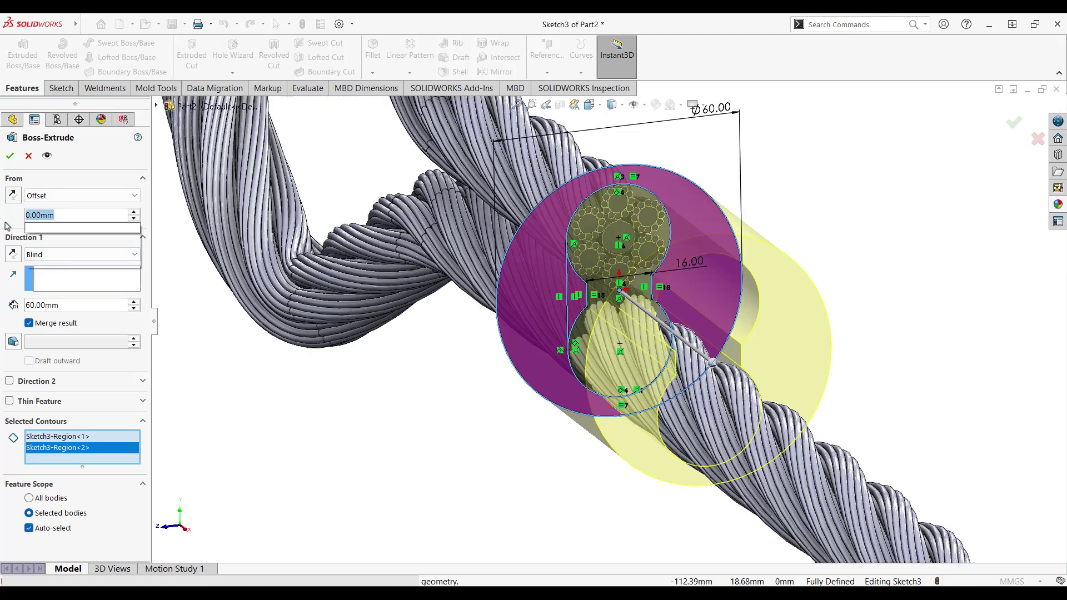
pyautogui.write('100')
pyautogui.press('Return')
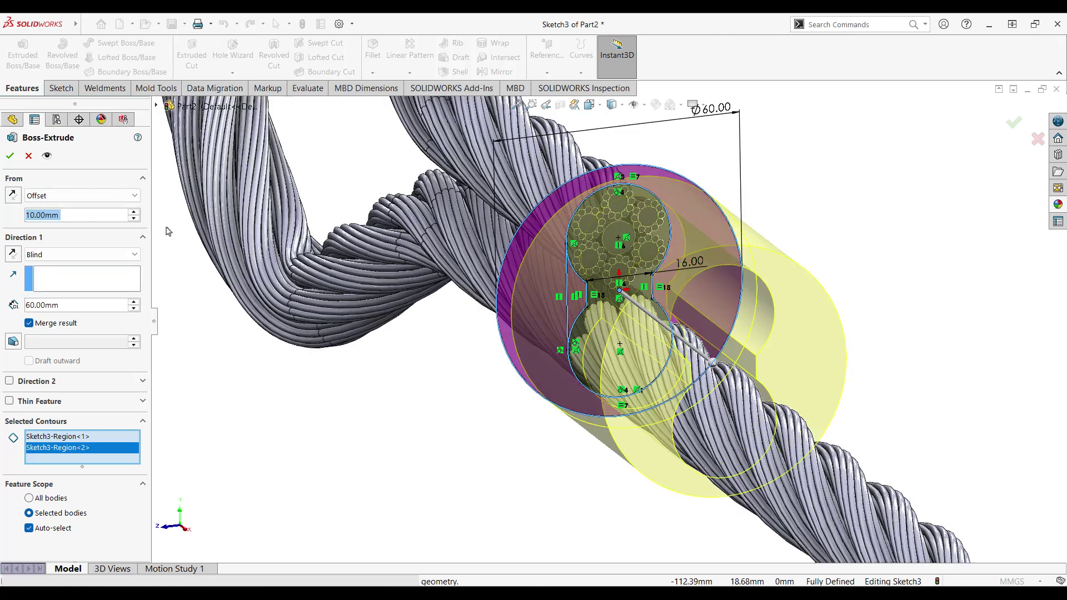
pyautogui.click(14, 195)
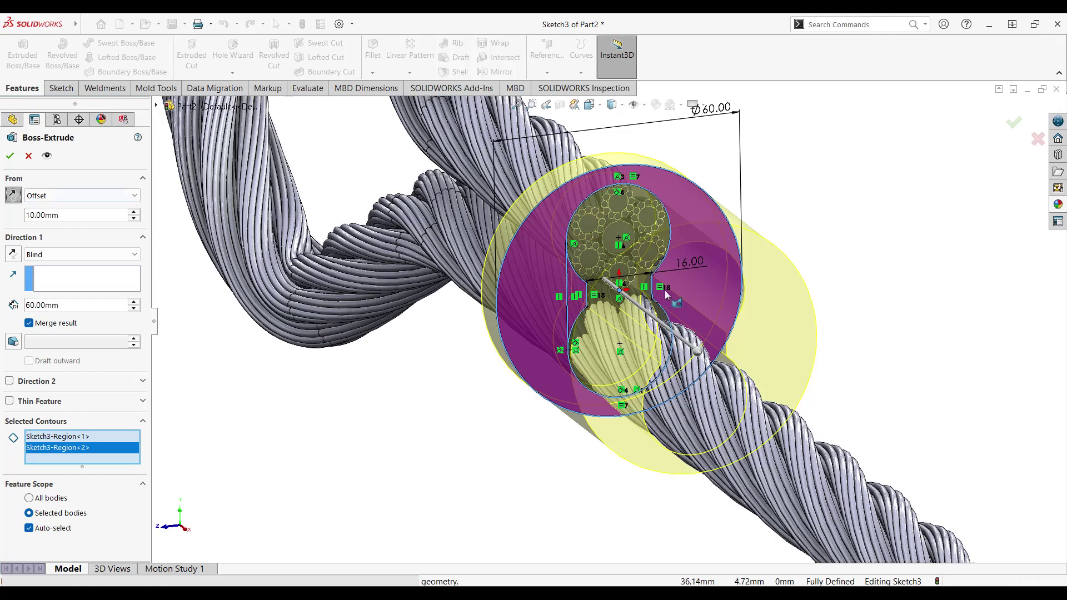
pyautogui.scroll(5, 665, 290)
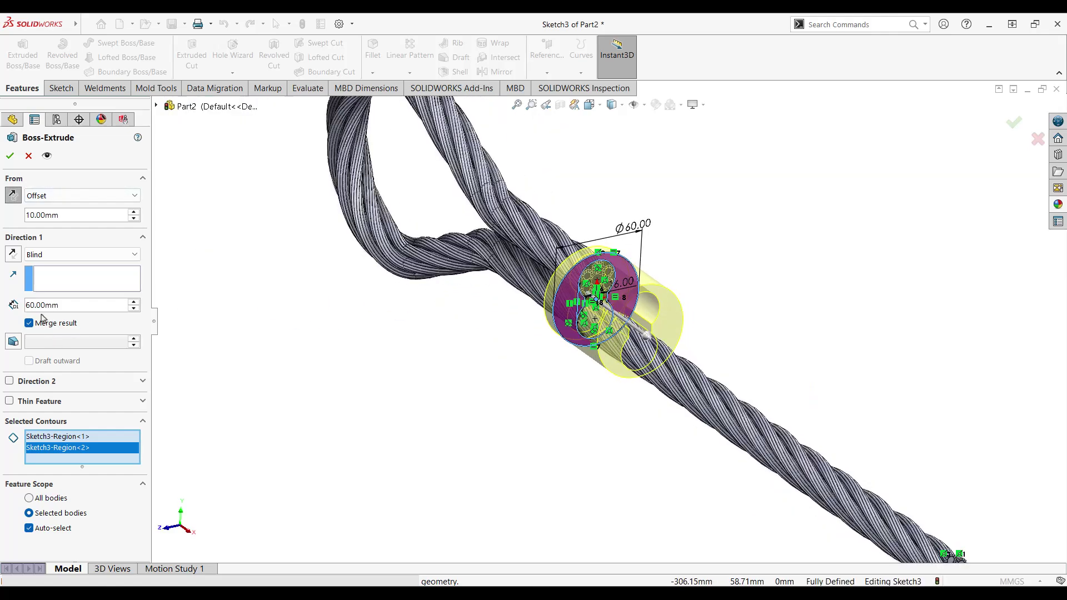
# Reverse the extrusion toward the rope loop, turn off merging of the result and create the clamping sleeve.
pyautogui.click(14, 254)
pyautogui.scroll(-8, 585, 255)
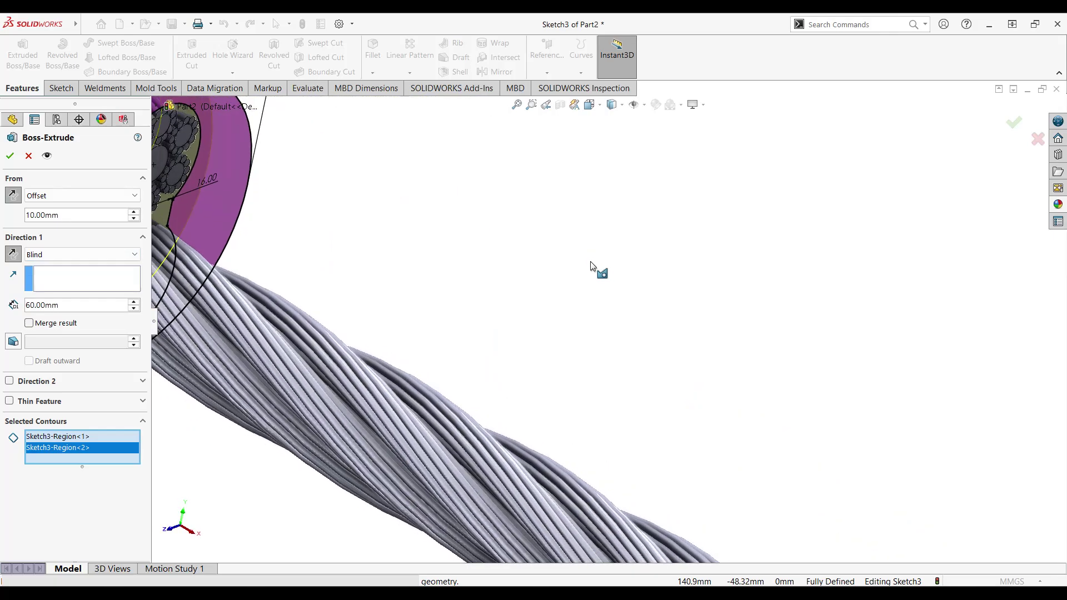
pyautogui.scroll(5, 378, 238)
pyautogui.scroll(-8, 628, 314)
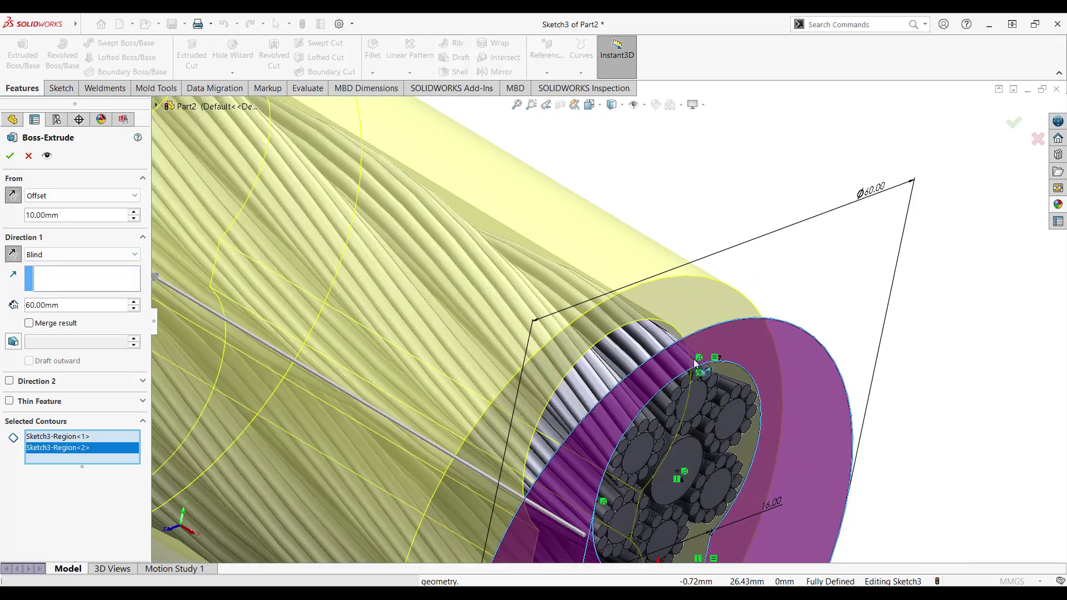
pyautogui.scroll(5, 707, 352)
pyautogui.click(10, 156)
pyautogui.moveTo(561, 303); pyautogui.dragTo(515, 283, button='middle')
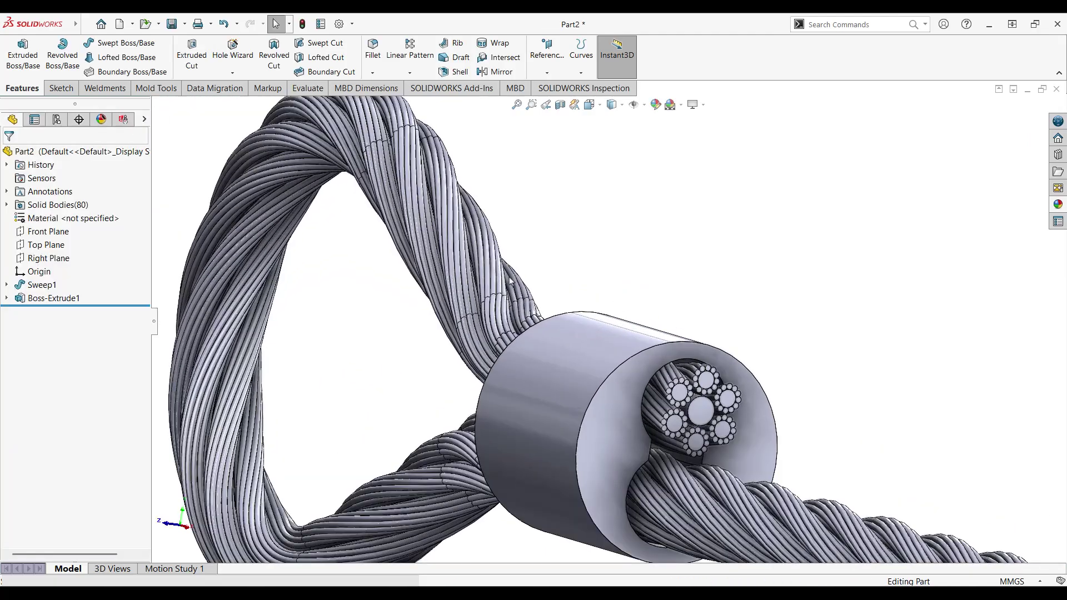
pyautogui.scroll(3, 576, 310)
pyautogui.moveTo(574, 309)
pyautogui.mouseDown(button='middle')
pyautogui.moveTo(538, 265)
pyautogui.moveTo(590, 277)
pyautogui.moveTo(589, 318)
pyautogui.mouseUp(button='middle')
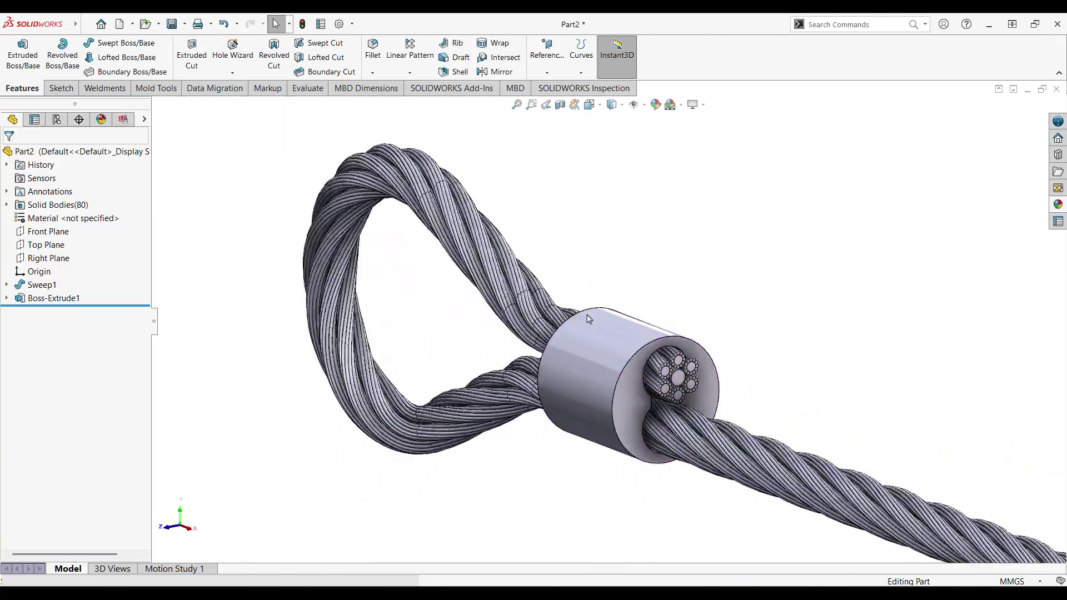
pyautogui.click(588, 314)
pyautogui.click(689, 259)
pyautogui.moveTo(470, 260); pyautogui.dragTo(436, 257, button='middle')
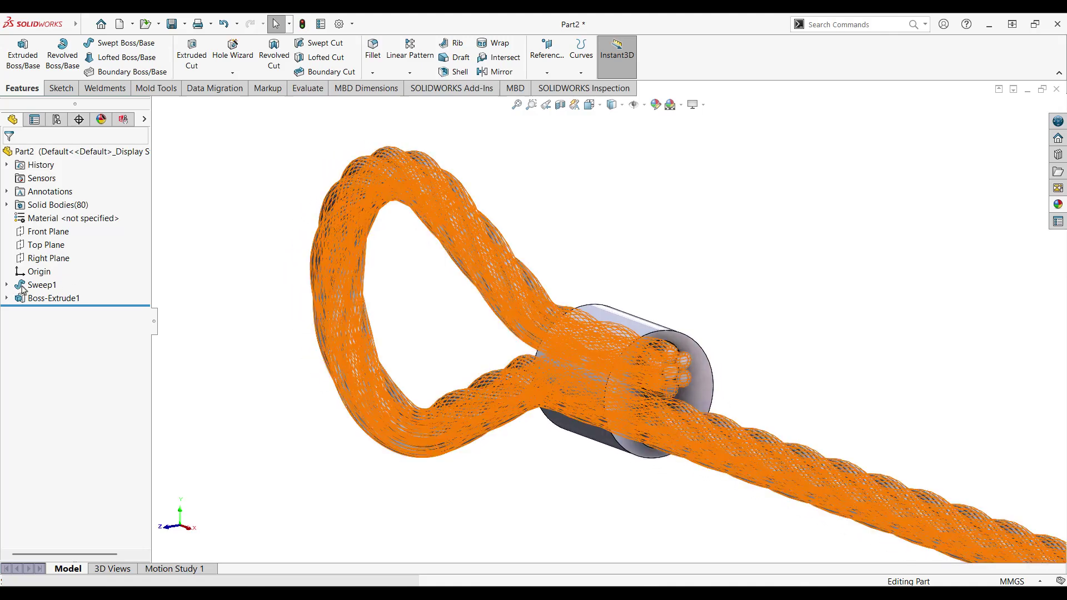
pyautogui.click(23, 288)
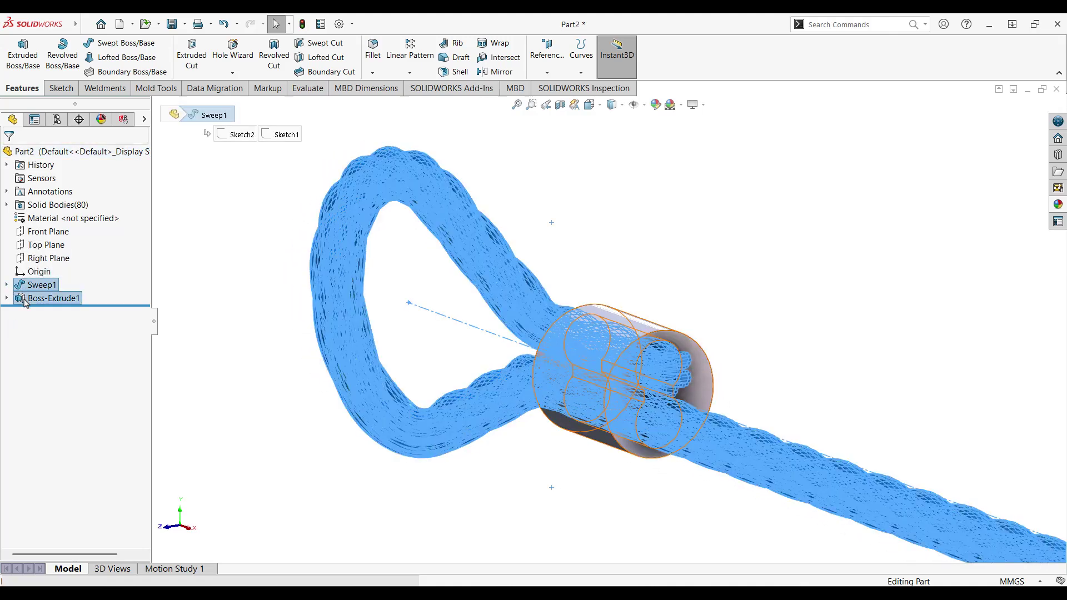
pyautogui.rightClick(25, 300)
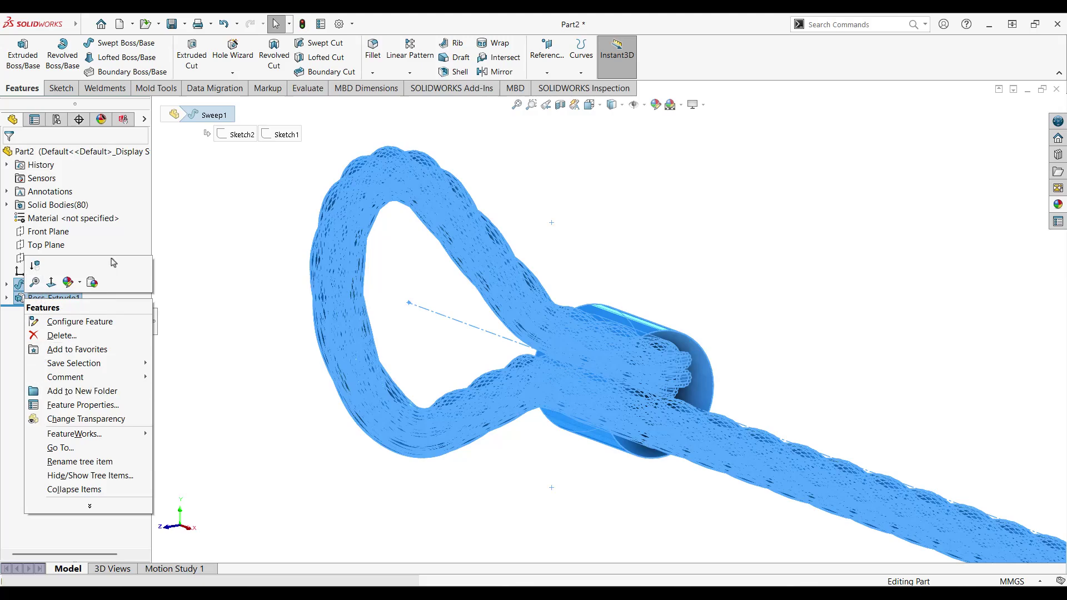
pyautogui.click(211, 236)
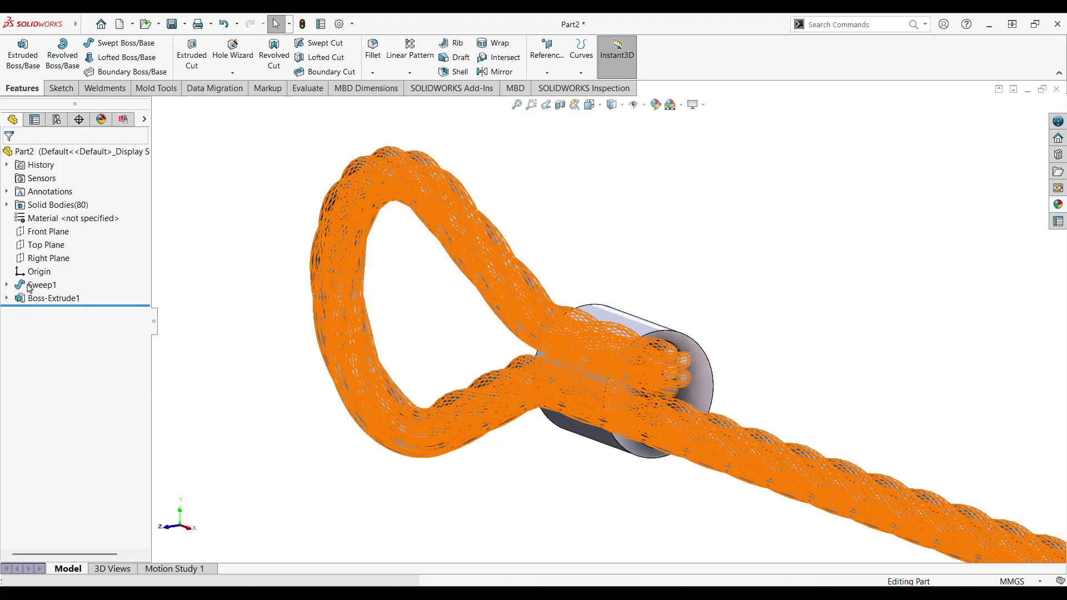
# Hide the swept rope bodies so only the clamping sleeve is displayed.
pyautogui.click(22, 285)
pyautogui.rightClick(22, 286)
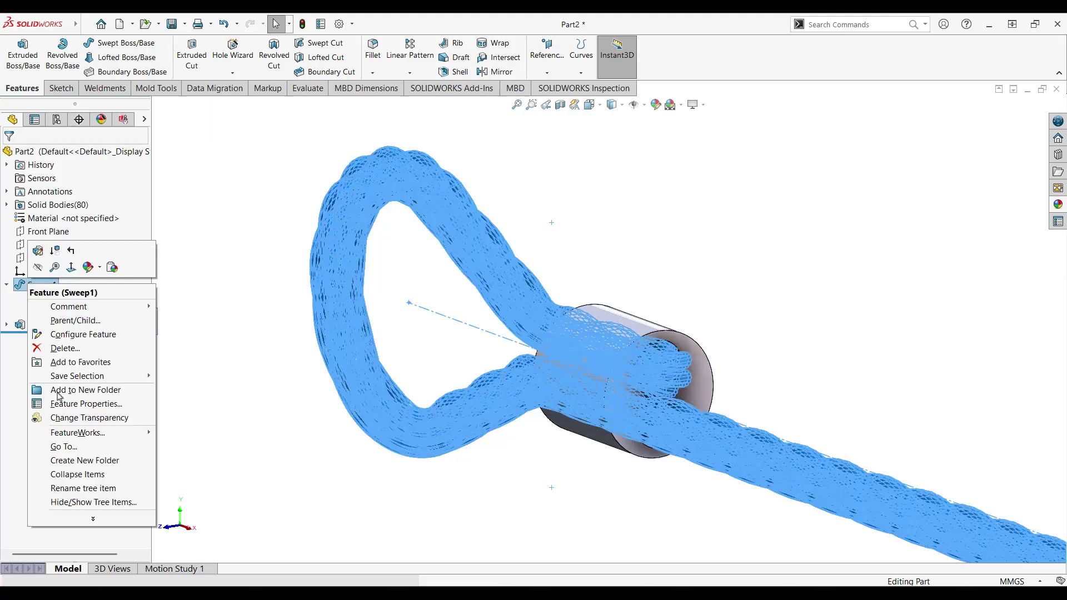
pyautogui.click(38, 269)
# Hide the clamping sleeve and display the rope's path sketch.
pyautogui.rightClick(35, 328)
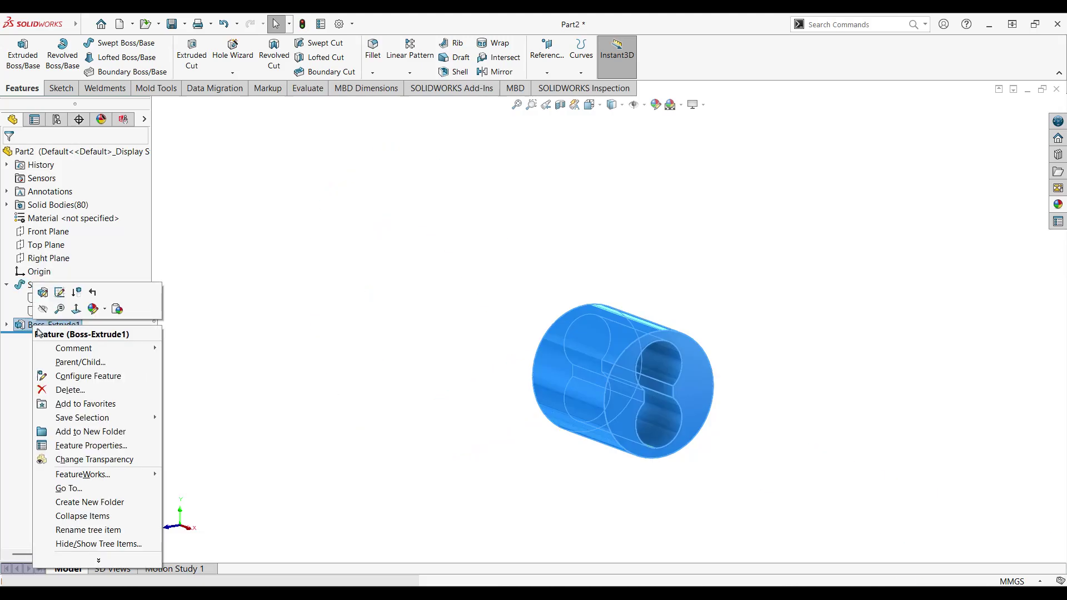
pyautogui.click(46, 309)
pyautogui.click(49, 312)
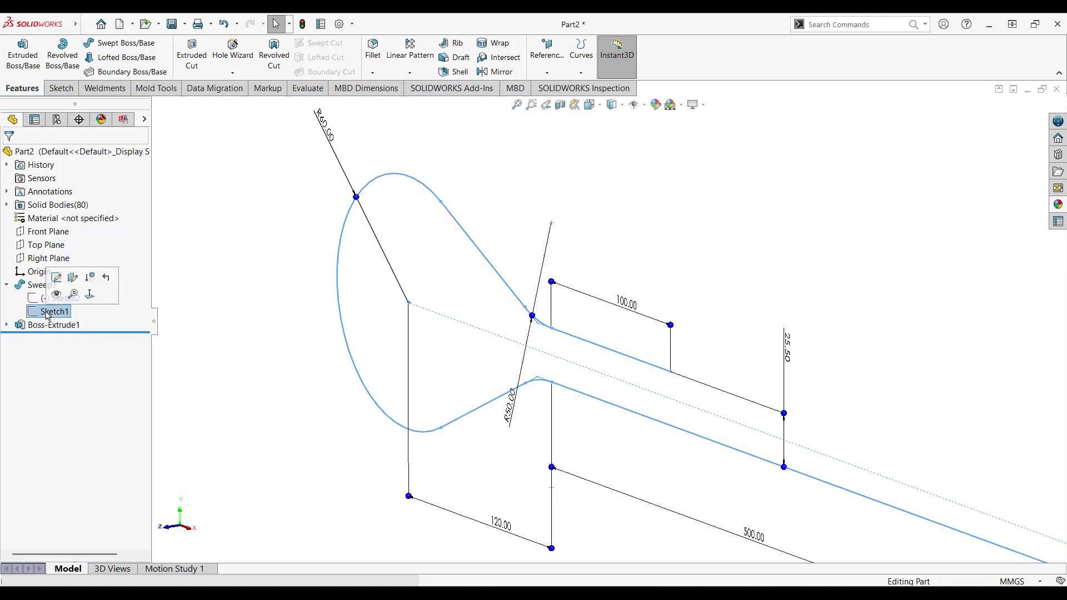
pyautogui.click(57, 294)
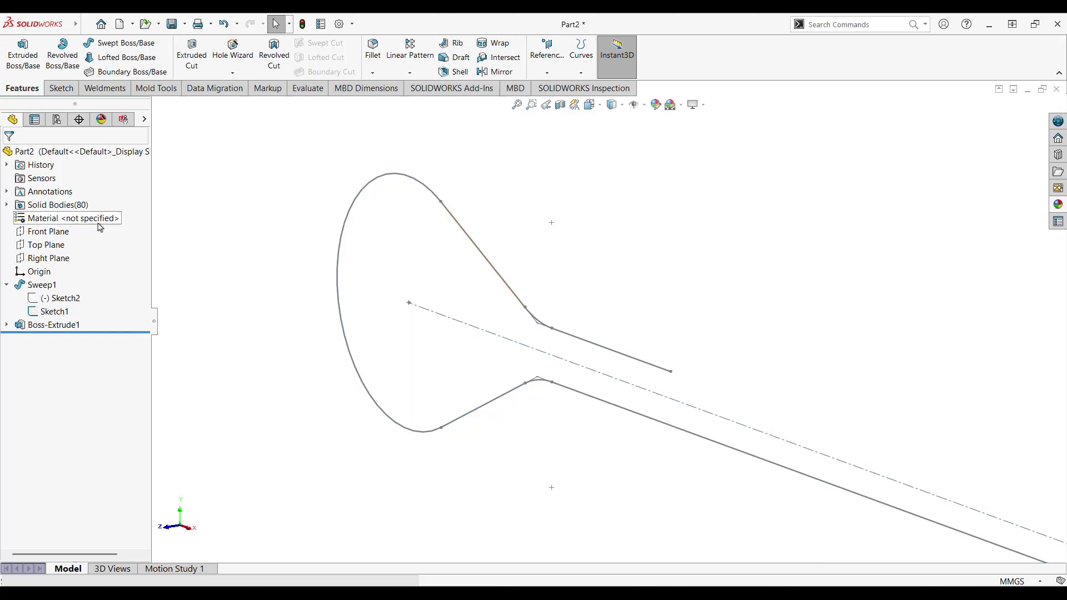
# Create a Front Plane sketch by converting the loop arc and its two adjoining straight lines from the rope path.
pyautogui.click(44, 234)
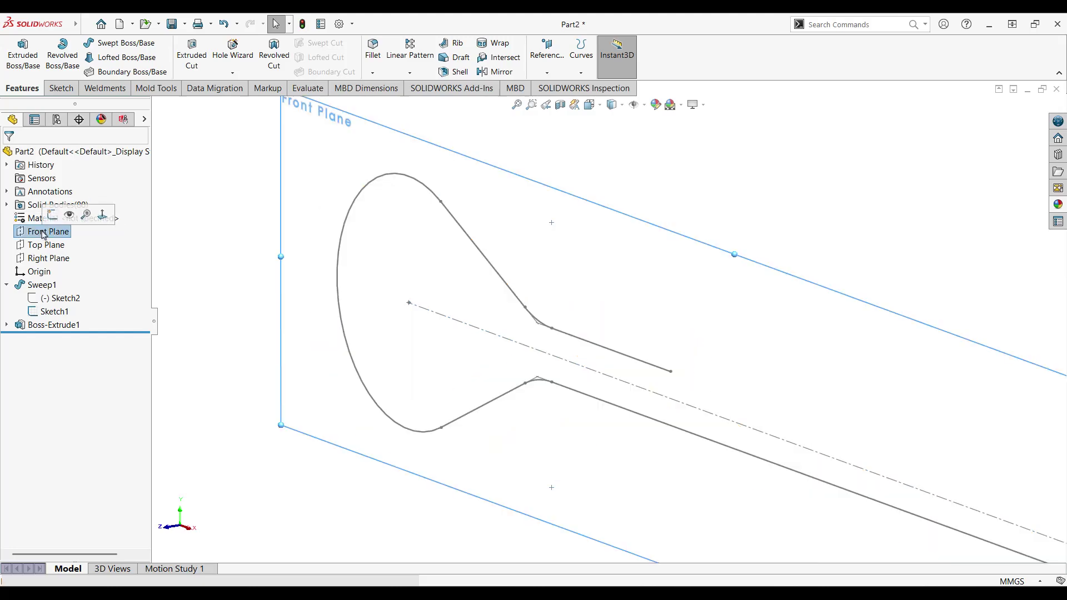
pyautogui.click(58, 89)
pyautogui.click(17, 53)
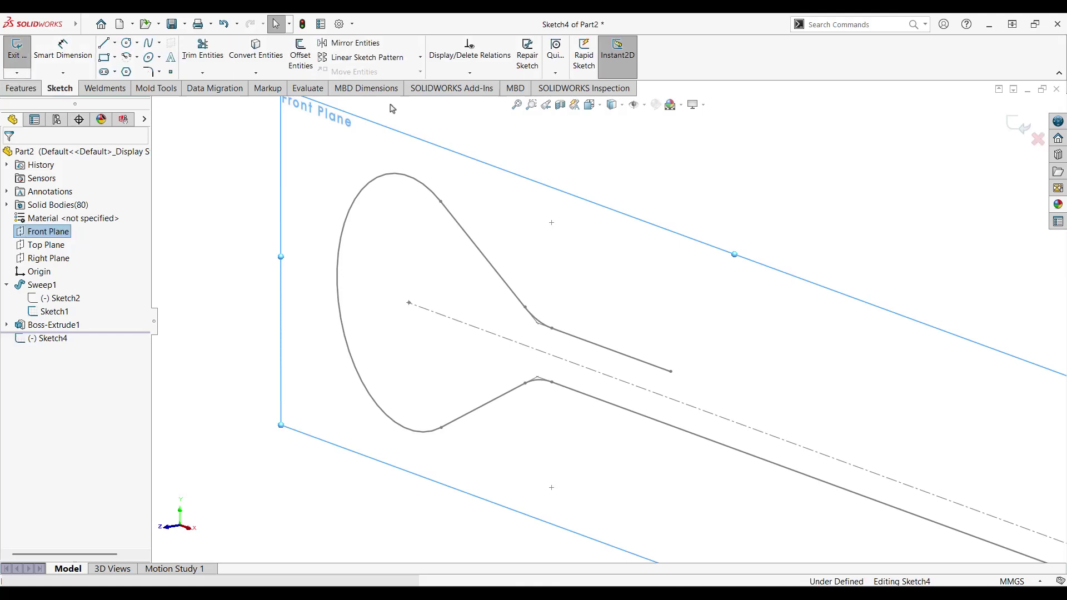
pyautogui.click(479, 240)
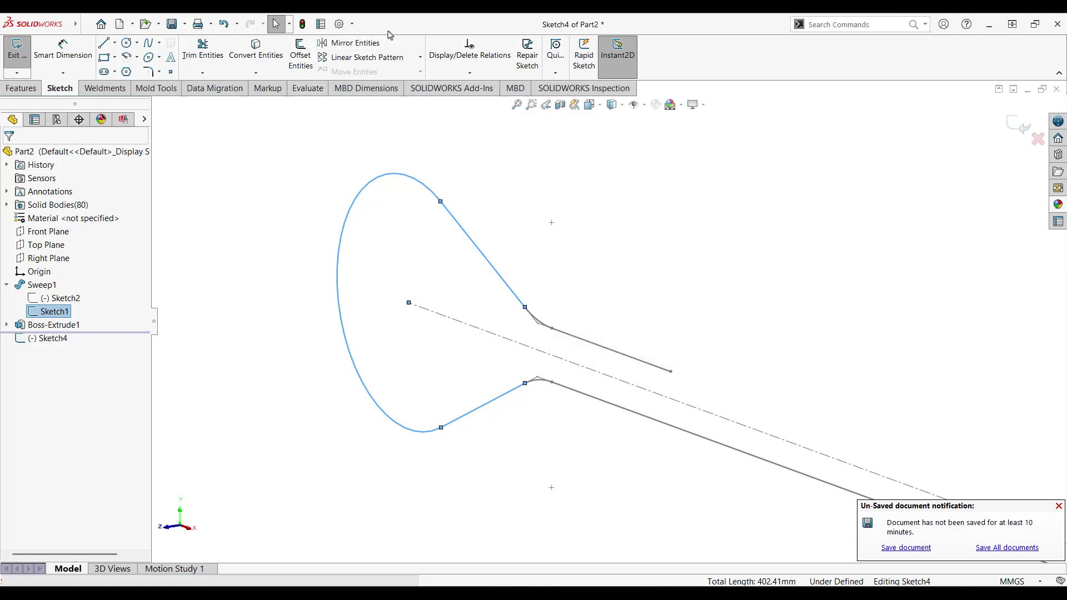
pyautogui.click(268, 57)
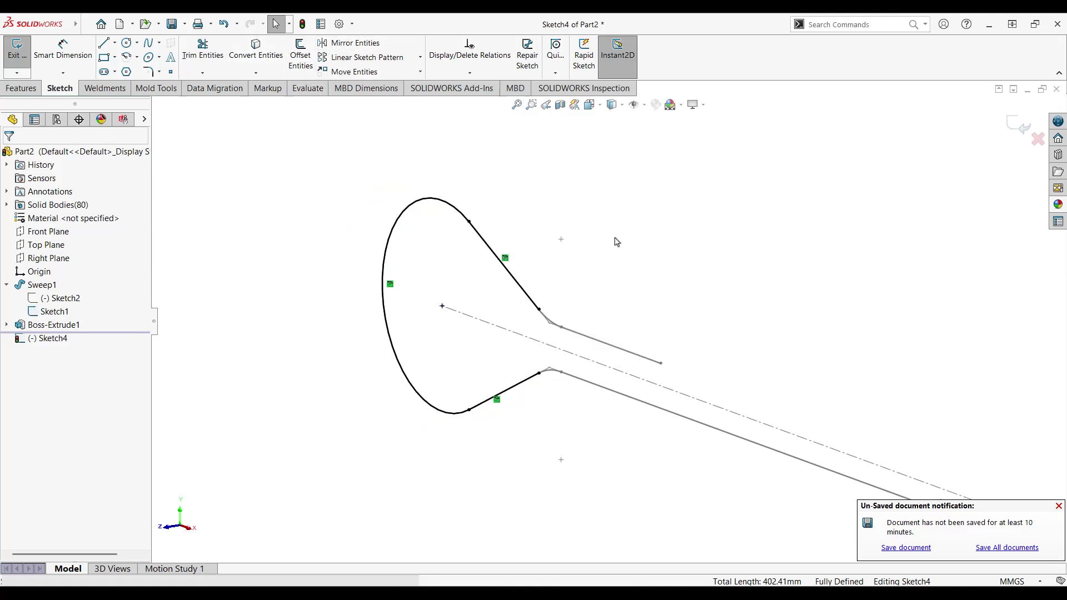
pyautogui.click(1009, 129)
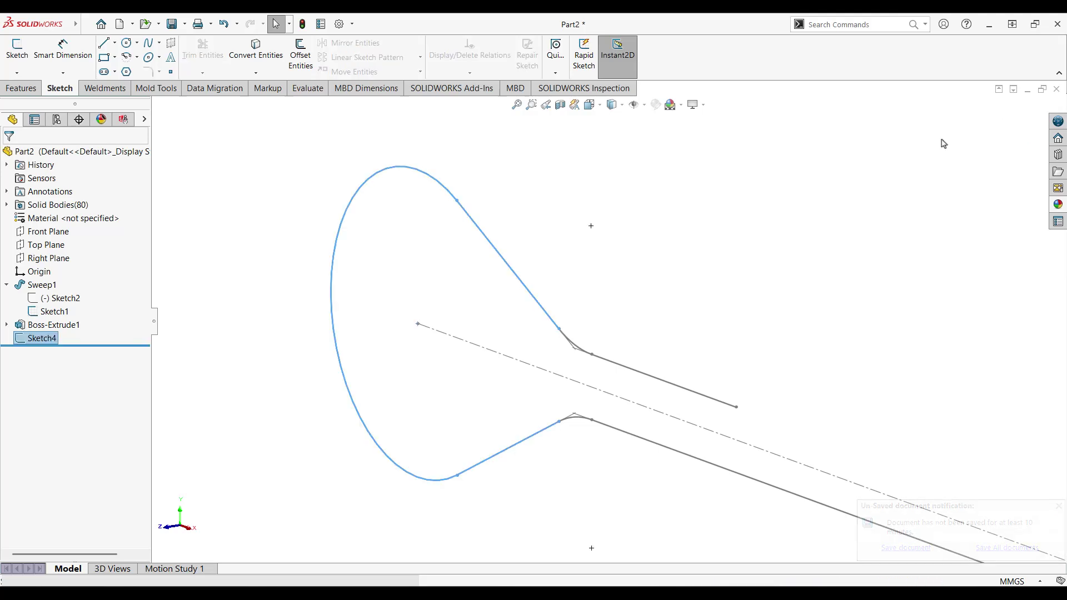
# Hide the original path sketch and create a reference plane perpendicular to the upper straight line at its free endpoint.
pyautogui.click(66, 314)
pyautogui.click(499, 298)
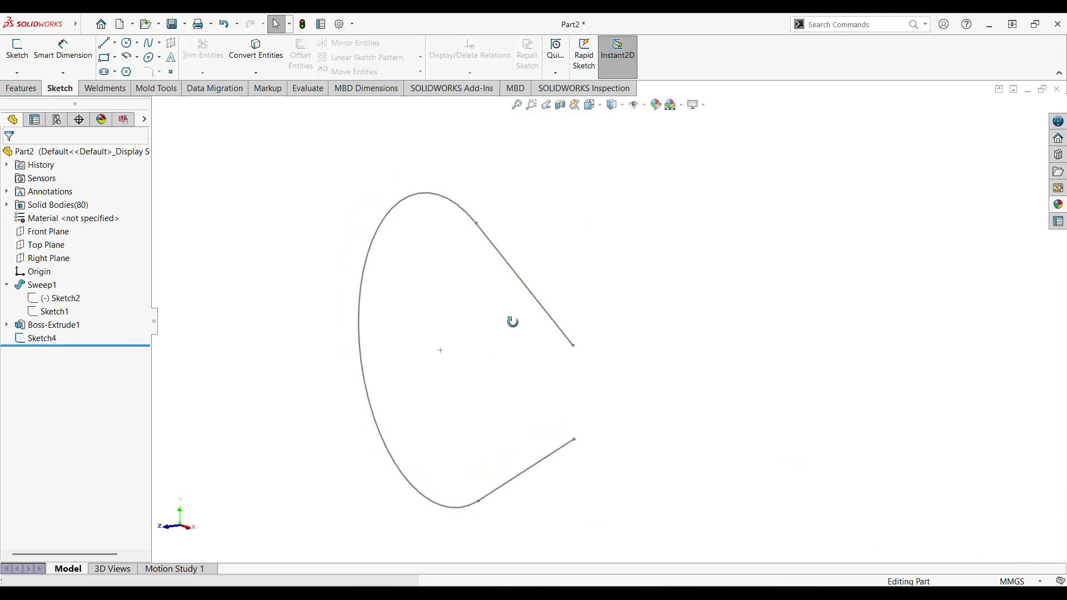
pyautogui.click(21, 89)
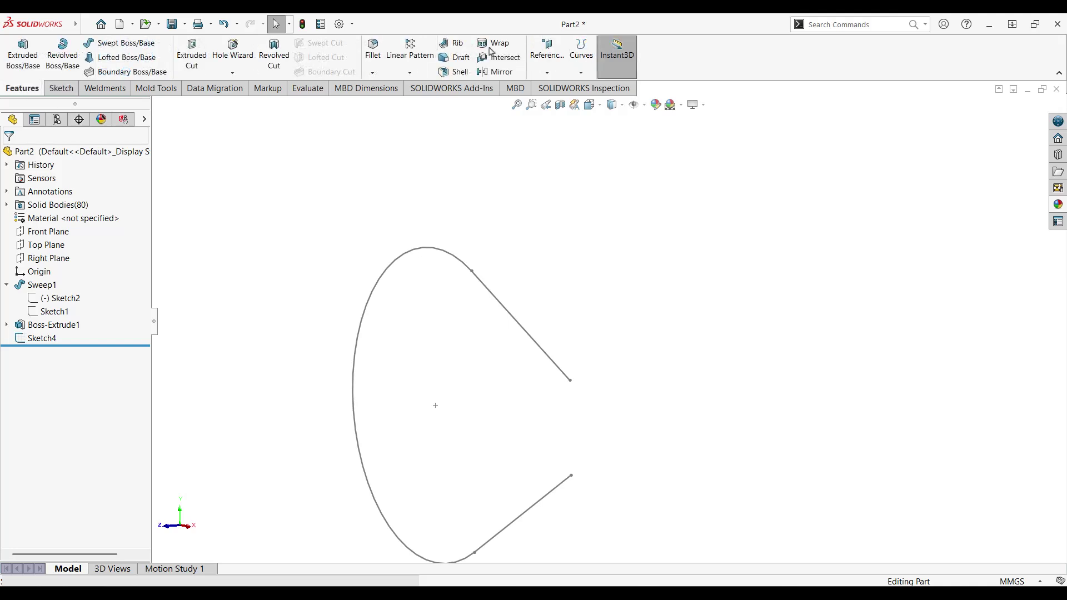
pyautogui.click(547, 53)
pyautogui.click(556, 87)
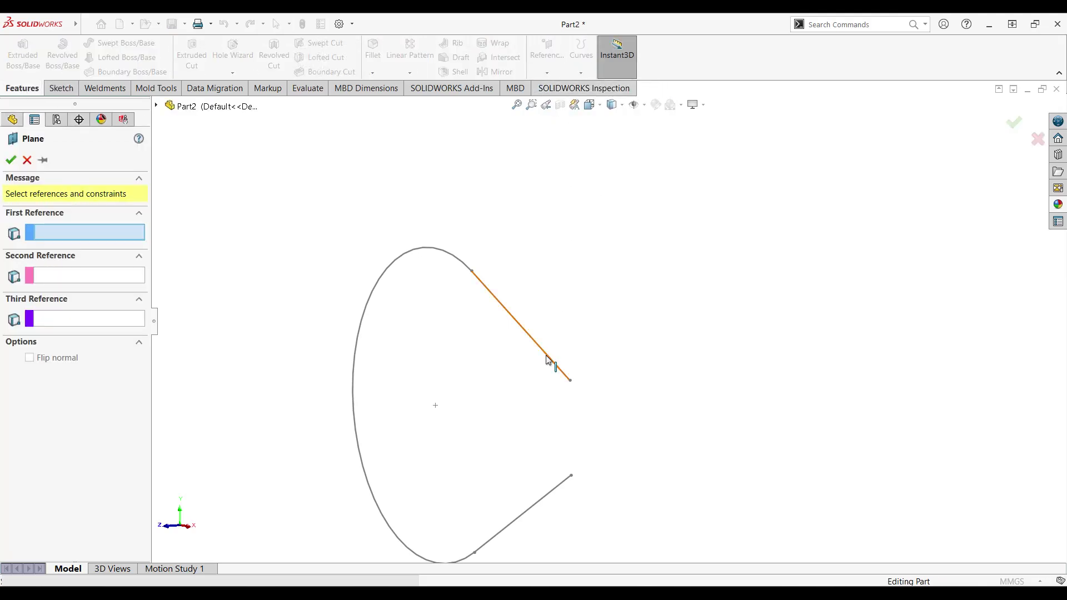
pyautogui.click(547, 360)
pyautogui.click(570, 382)
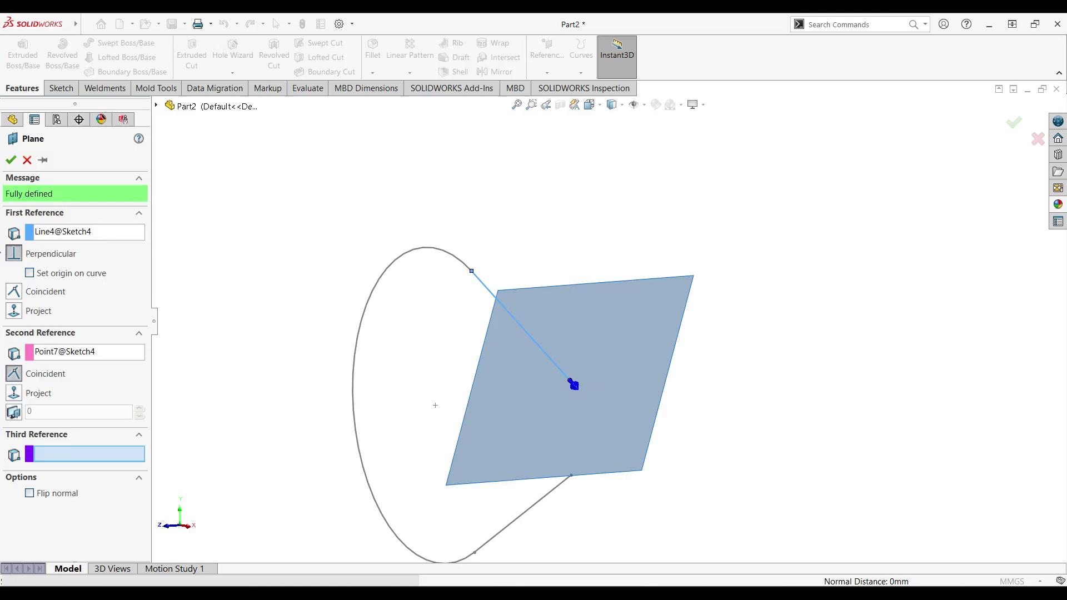
pyautogui.click(10, 161)
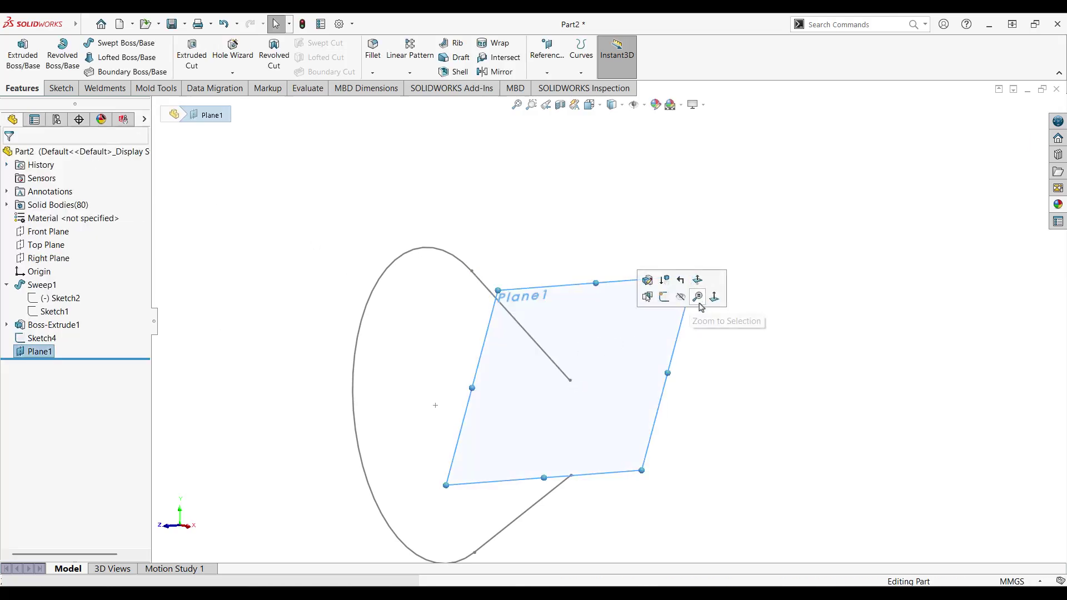
# Sketch a circle of about 16.4 mm radius on the new plane, centred at the end of the loop path.
pyautogui.click(713, 299)
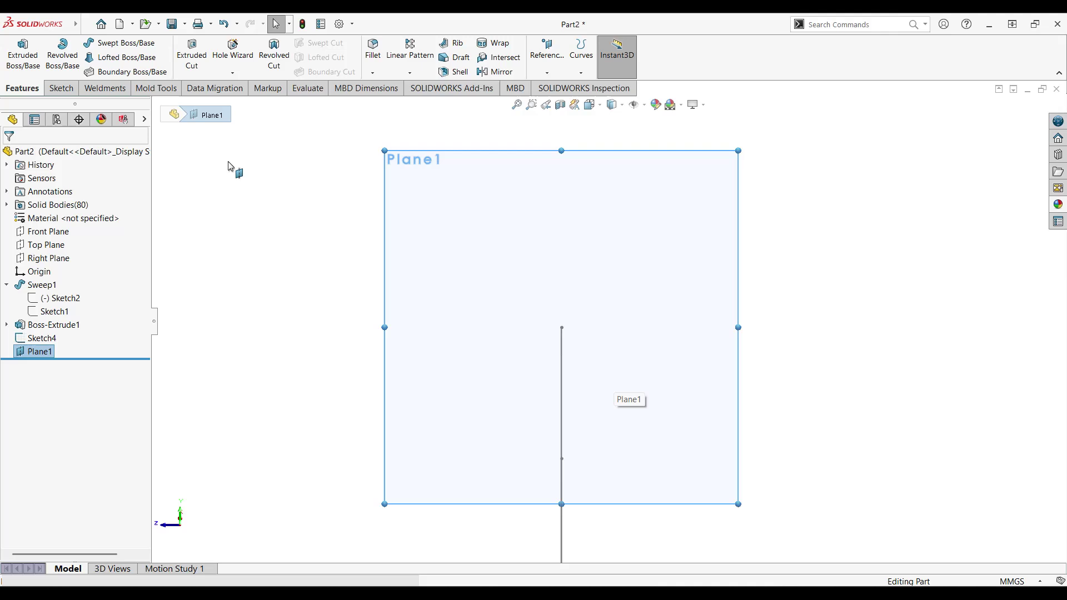
pyautogui.click(59, 89)
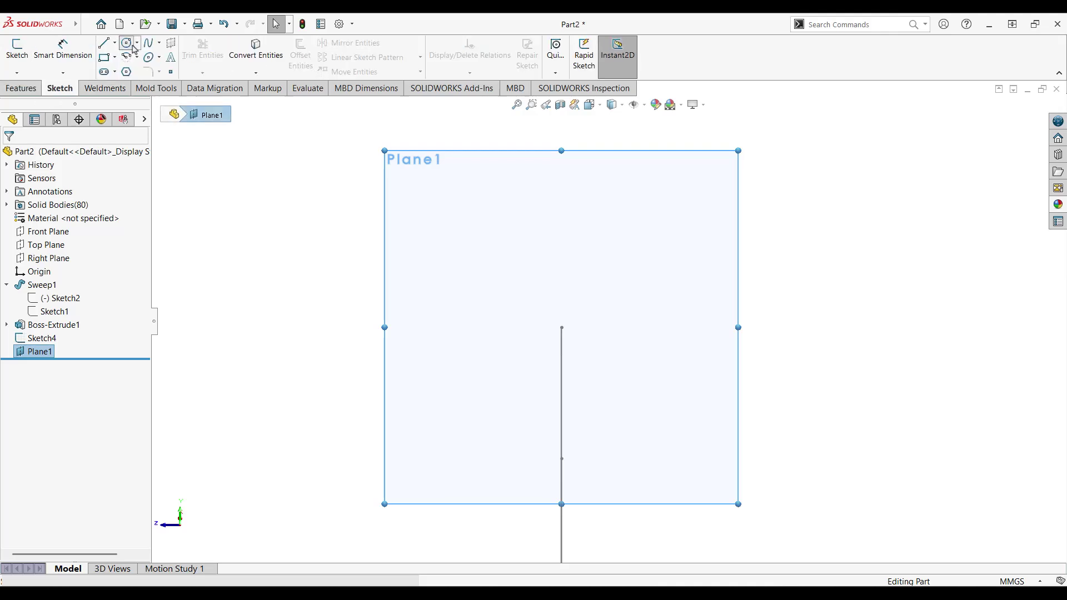
pyautogui.click(130, 44)
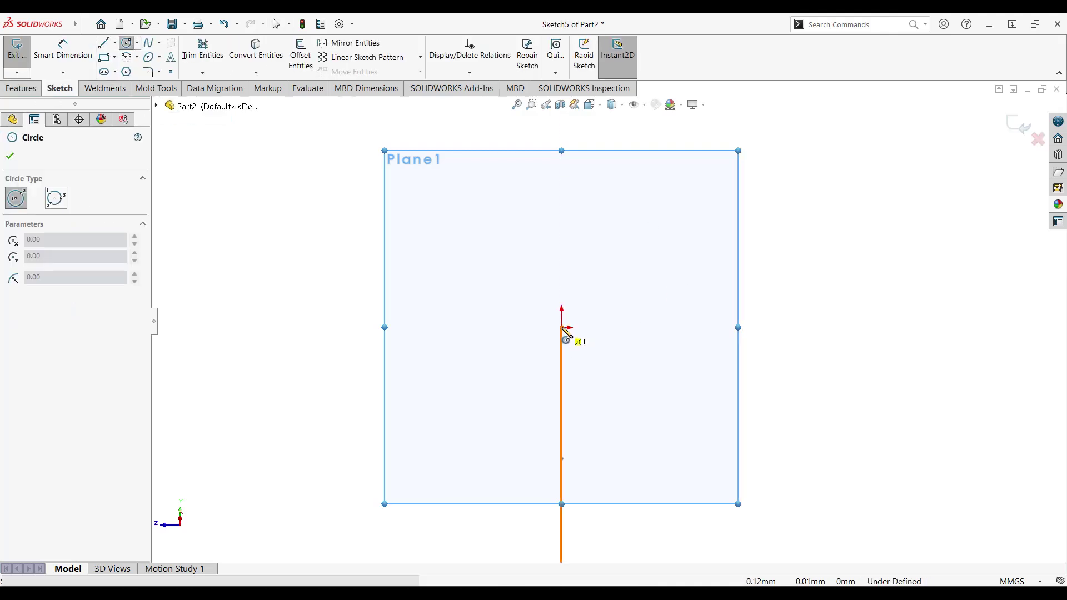
pyautogui.click(562, 328)
pyautogui.click(605, 370)
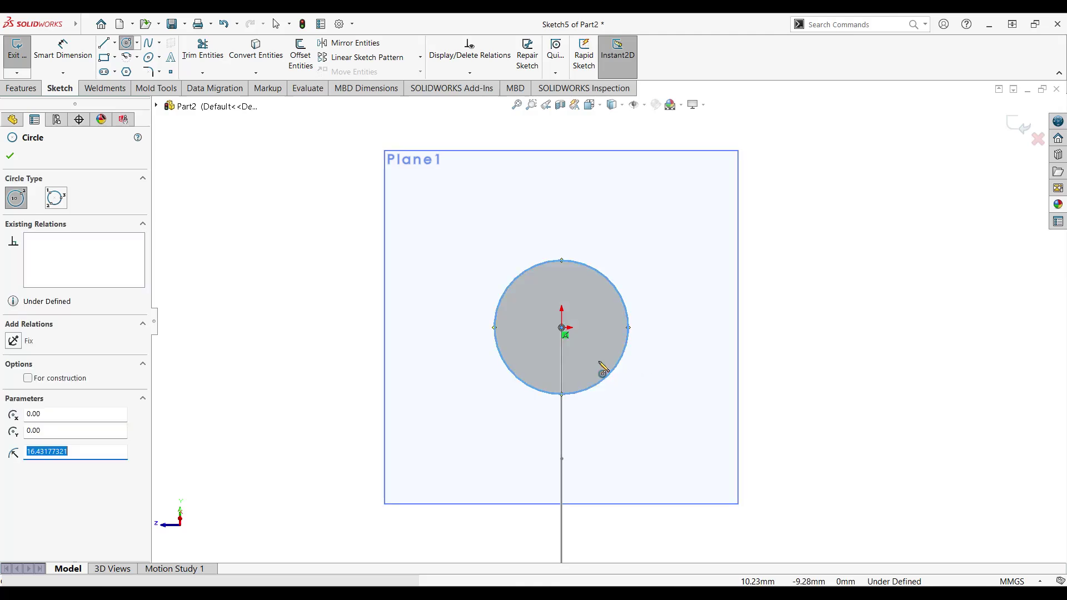
pyautogui.press('Escape')
# Constrain the circle's centre to the loop path's upper straight line with a Pierce relation.
pyautogui.scroll(-4, 563, 327)
pyautogui.moveTo(566, 328)
pyautogui.mouseDown()
pyautogui.moveTo(579, 317)
pyautogui.moveTo(568, 339)
pyautogui.mouseUp()
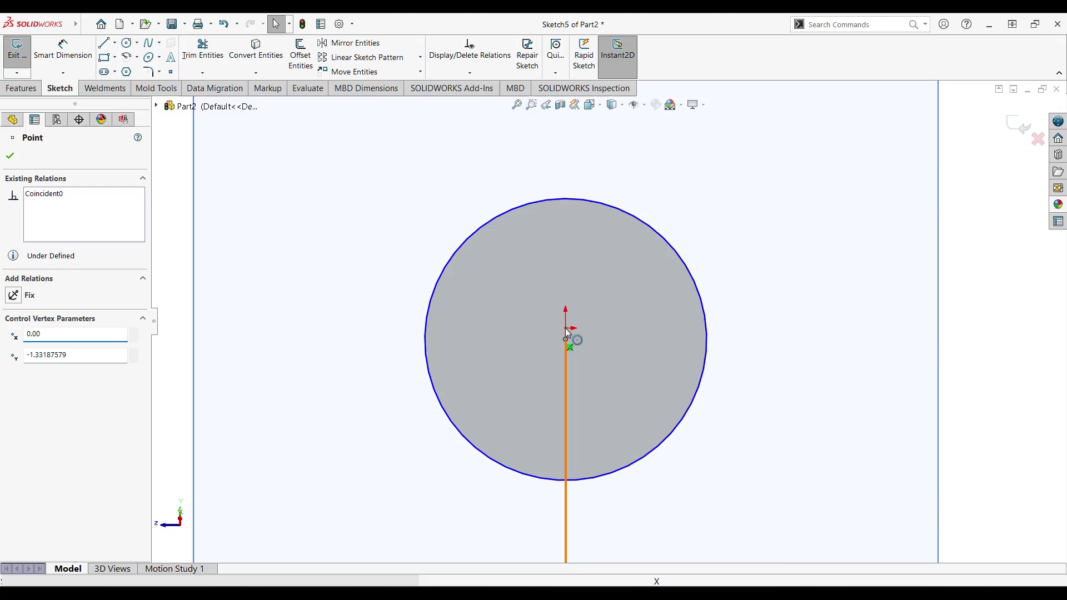
pyautogui.keyDown('ctrl'); pyautogui.click(566, 331); pyautogui.keyUp('ctrl')
pyautogui.click(631, 278)
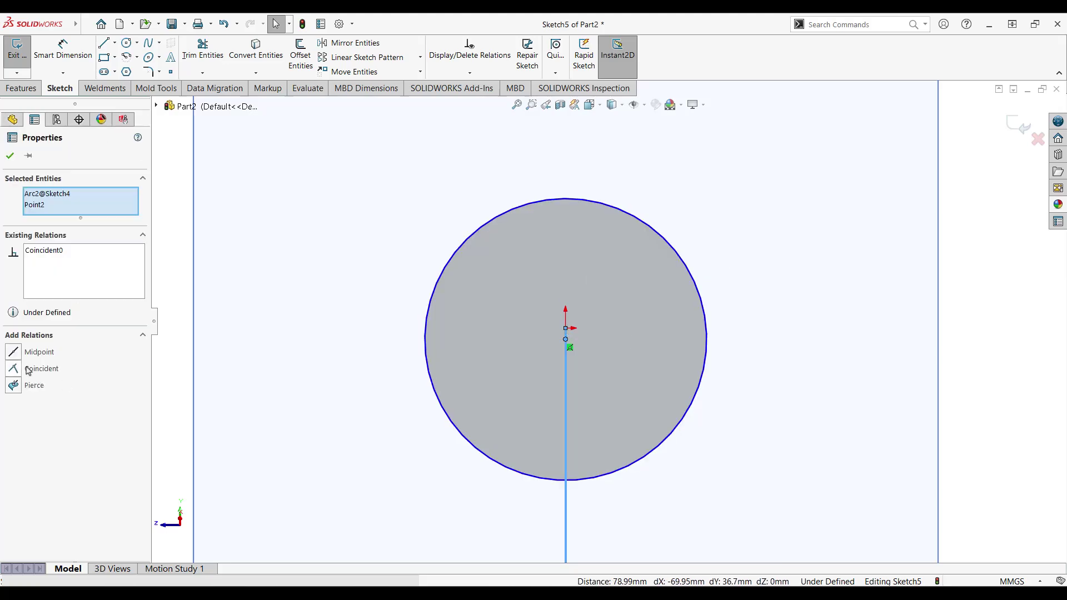
pyautogui.click(27, 367)
pyautogui.scroll(1, 611, 322)
pyautogui.moveTo(566, 338); pyautogui.dragTo(589, 267)
pyautogui.scroll(-4, 561, 326)
pyautogui.keyDown('ctrl'); pyautogui.click(591, 330); pyautogui.keyUp('ctrl')
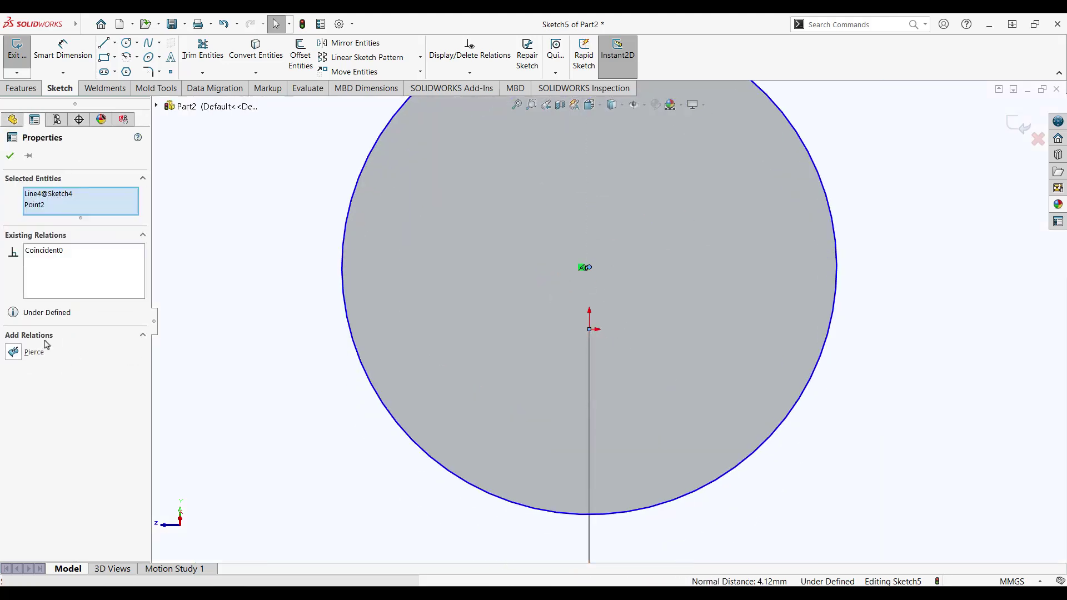
pyautogui.click(30, 352)
# Dimension the circle's diameter to 25 mm.
pyautogui.click(64, 55)
pyautogui.click(712, 202)
pyautogui.click(769, 145)
pyautogui.write('25')
pyautogui.press('Return')
# Offset the 25 mm circle outward by 2 mm to form a ring.
pyautogui.scroll(-3, 778, 333)
pyautogui.click(300, 55)
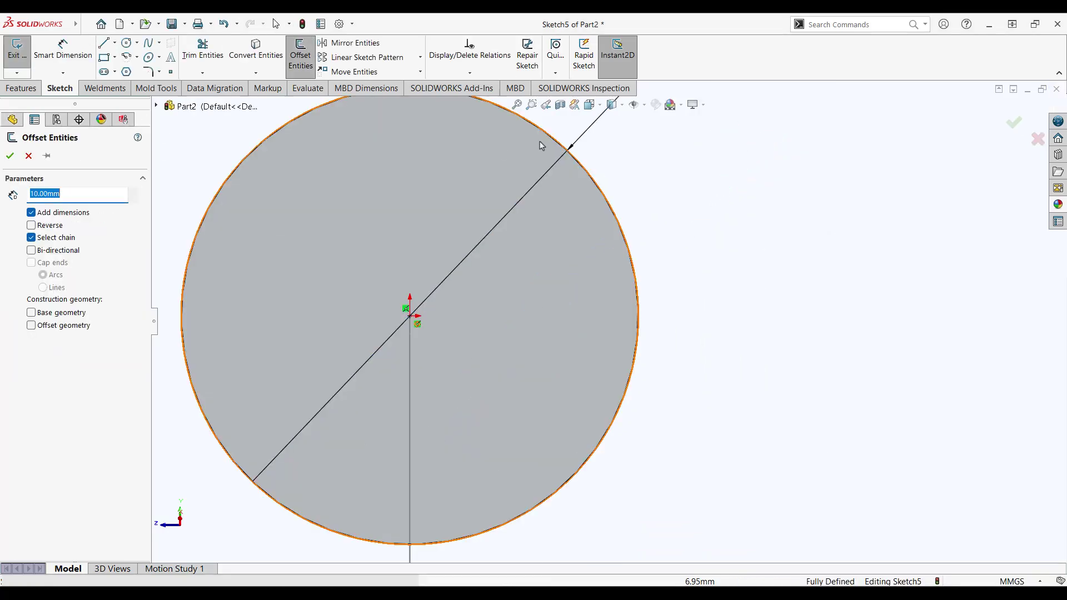
pyautogui.click(541, 131)
pyautogui.scroll(2, 541, 166)
pyautogui.write('2')
pyautogui.press('Return')
pyautogui.scroll(-2, 400, 248)
pyautogui.press('Escape')
pyautogui.scroll(3, 538, 219)
pyautogui.click(536, 205)
pyautogui.click(300, 56)
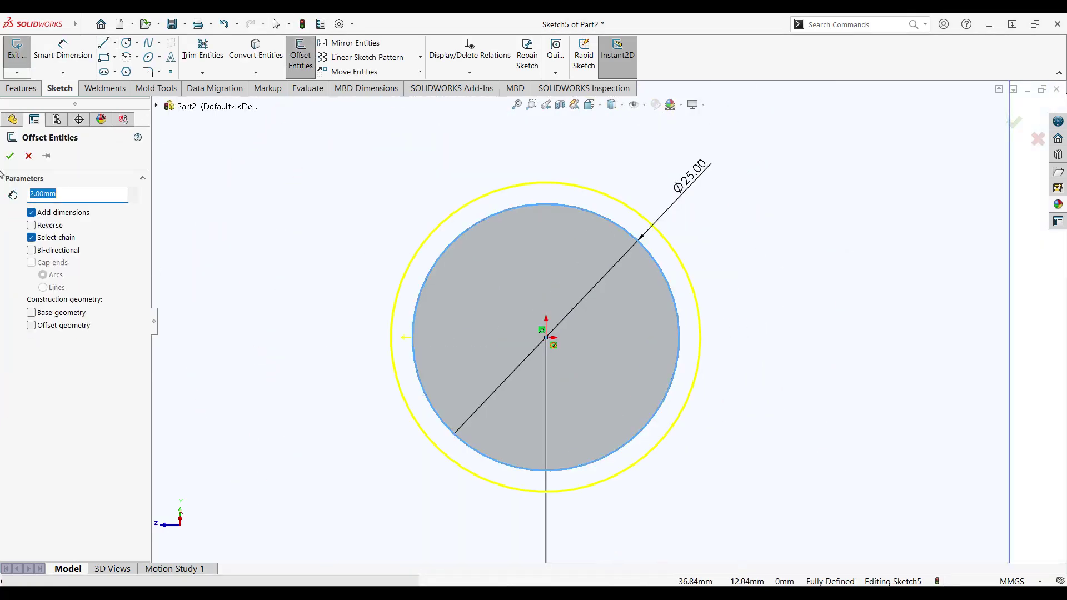
pyautogui.click(10, 156)
# Connect the inner and outer circles with short horizontal lines on both sides at centre height.
pyautogui.click(104, 43)
pyautogui.click(391, 338)
pyautogui.click(413, 337)
pyautogui.press('Escape')
pyautogui.click(104, 43)
pyautogui.click(679, 337)
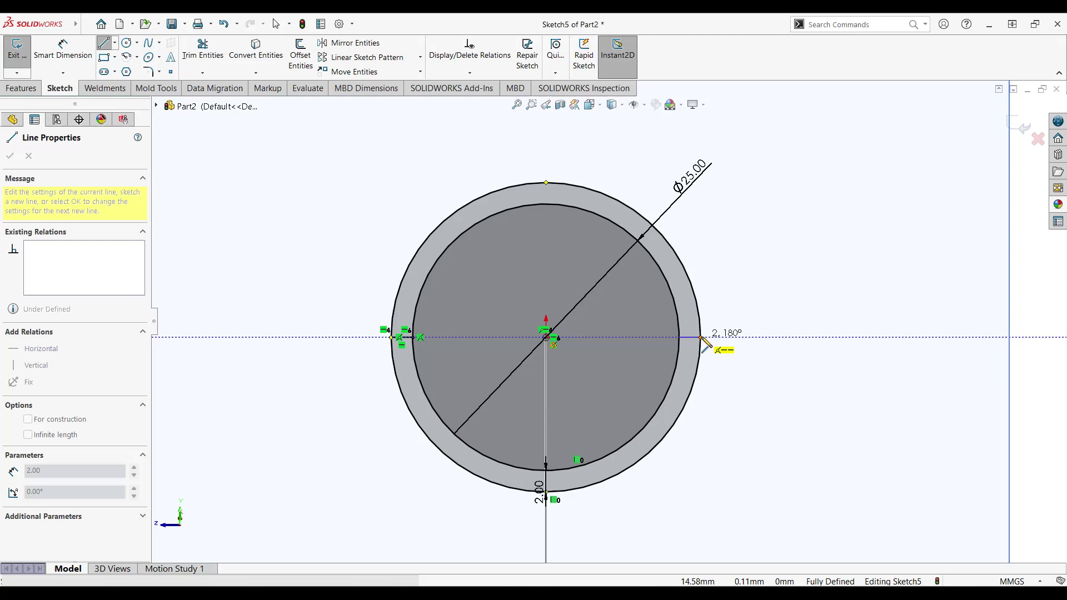
pyautogui.click(700, 337)
pyautogui.press('Escape')
pyautogui.scroll(-3, 678, 266)
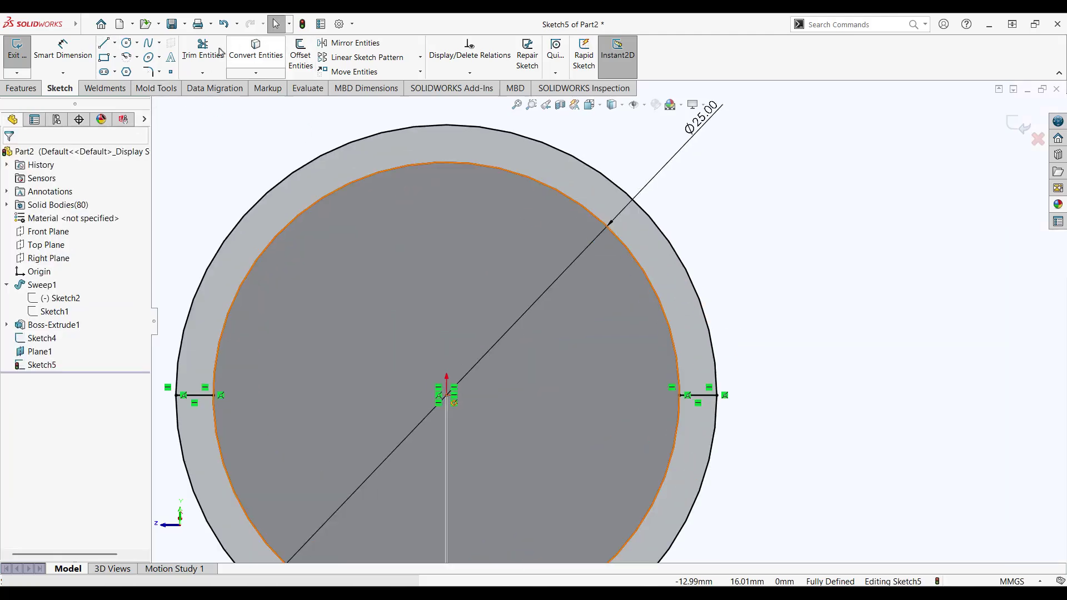
# Trim away the upper halves of both circles to leave a closed U-shaped profile and finish the sketch.
pyautogui.click(203, 53)
pyautogui.scroll(3, 609, 322)
pyautogui.moveTo(323, 272)
pyautogui.mouseDown()
pyautogui.moveTo(560, 335)
pyautogui.moveTo(589, 313)
pyautogui.mouseUp()
pyautogui.scroll(-2, 634, 337)
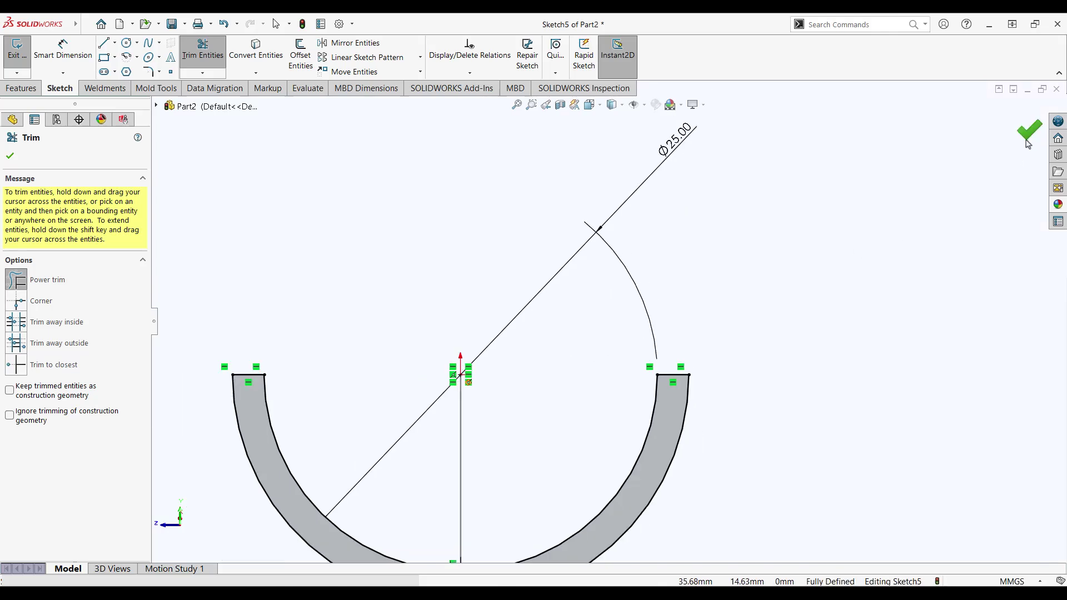
pyautogui.click(1027, 142)
pyautogui.press('z')
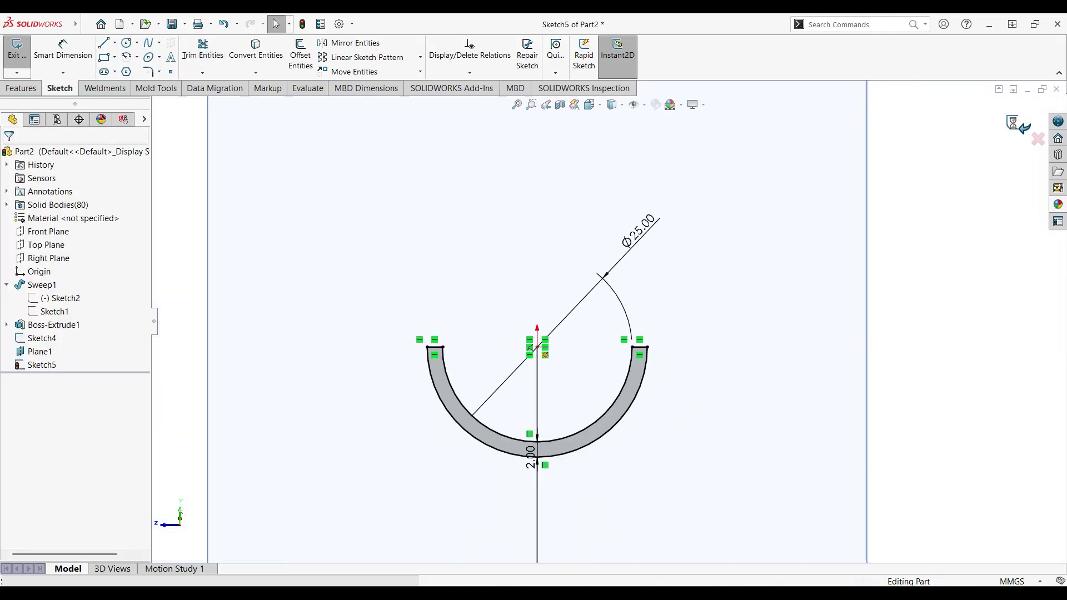
pyautogui.click(1012, 122)
# Sweep the U-shaped profile along the converted loop path to create the thimble.
pyautogui.scroll(3, 616, 294)
pyautogui.moveTo(616, 294); pyautogui.dragTo(653, 341, button='middle')
pyautogui.scroll(6, 653, 340)
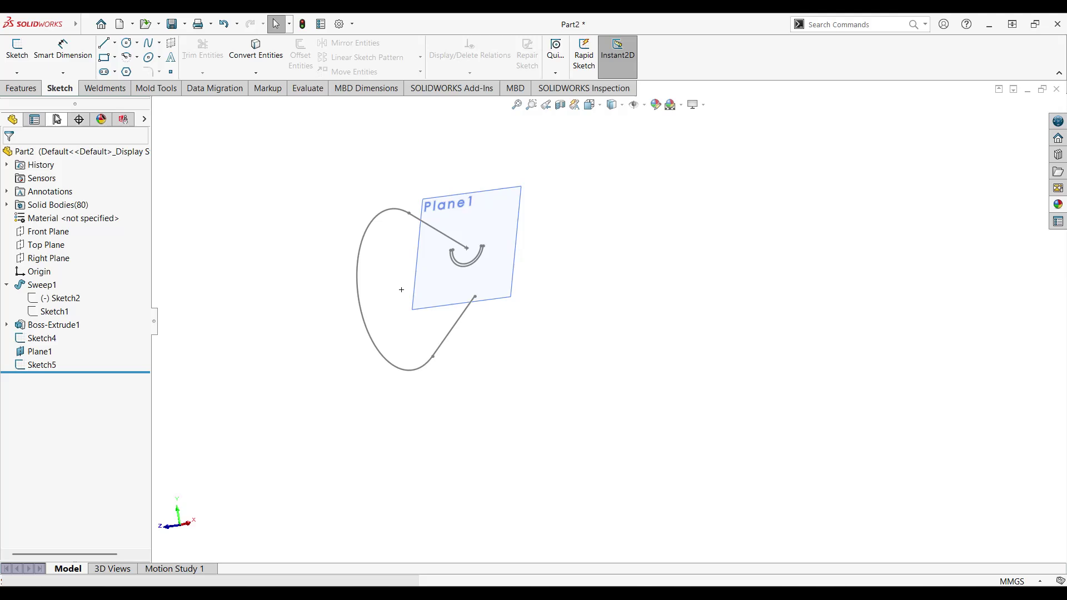
pyautogui.click(31, 87)
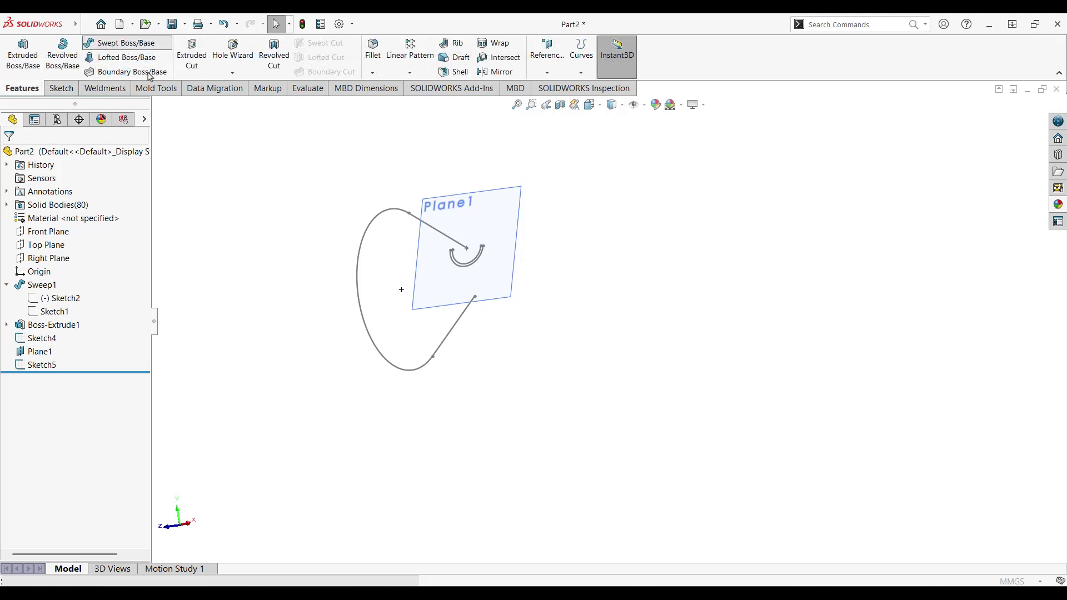
pyautogui.click(127, 43)
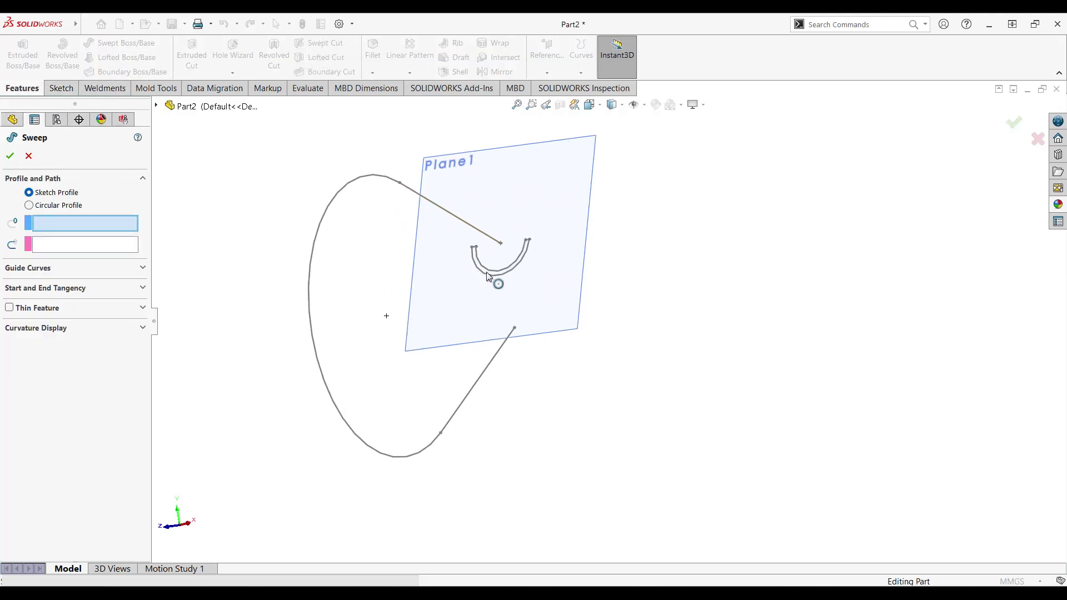
pyautogui.click(488, 276)
pyautogui.click(489, 239)
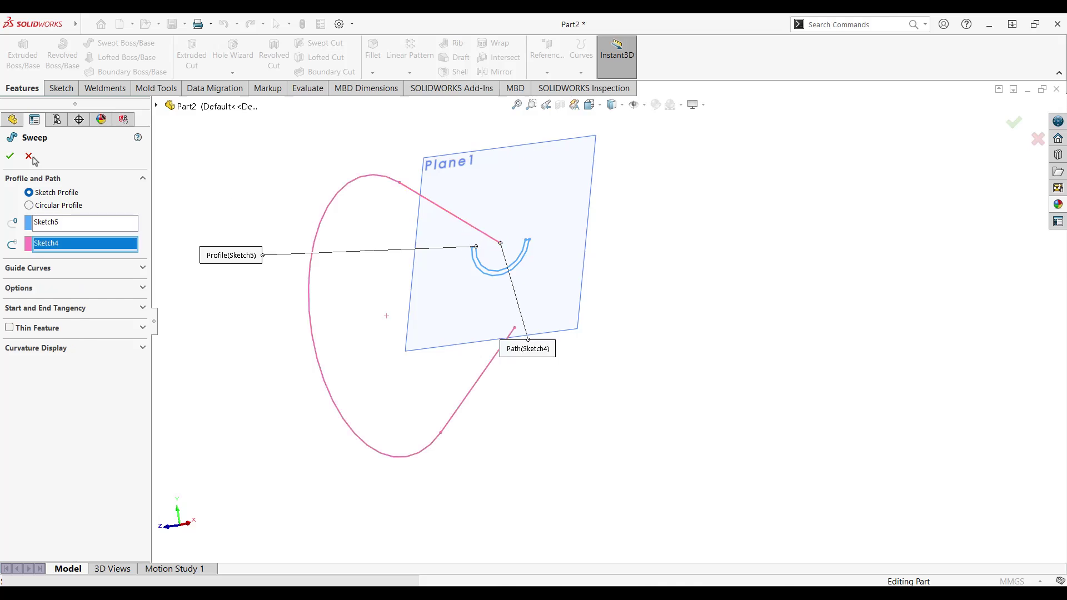
pyautogui.click(9, 157)
# Redisplay the hidden rope and sleeve, and chamfer the edges of the sleeve's outer face by 2 mm at 45 degrees.
pyautogui.moveTo(505, 303); pyautogui.dragTo(405, 269, button='middle')
pyautogui.click(41, 325)
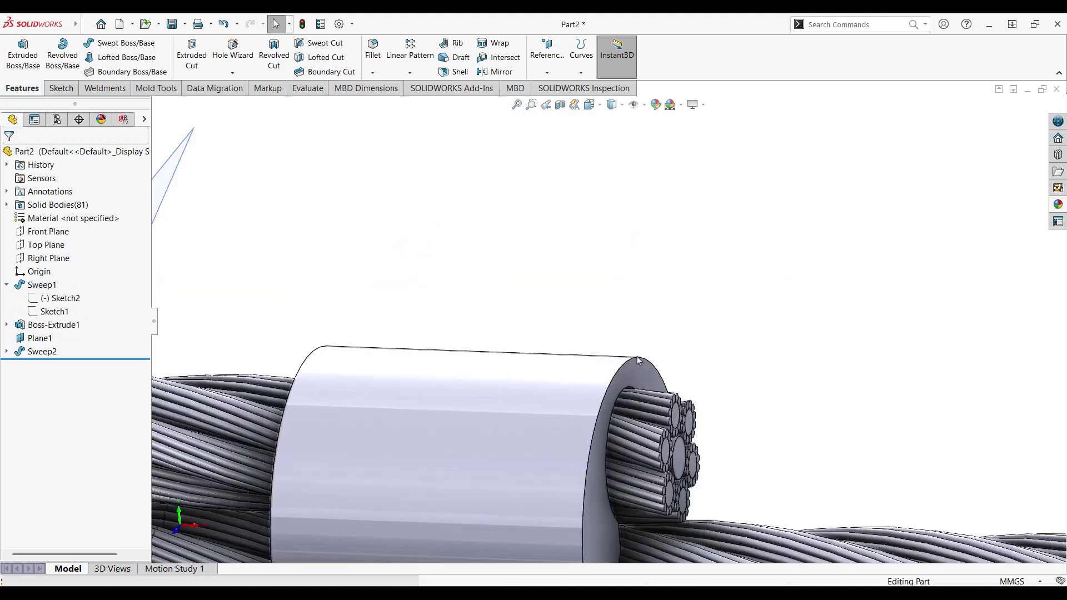
pyautogui.click(636, 359)
pyautogui.click(388, 361)
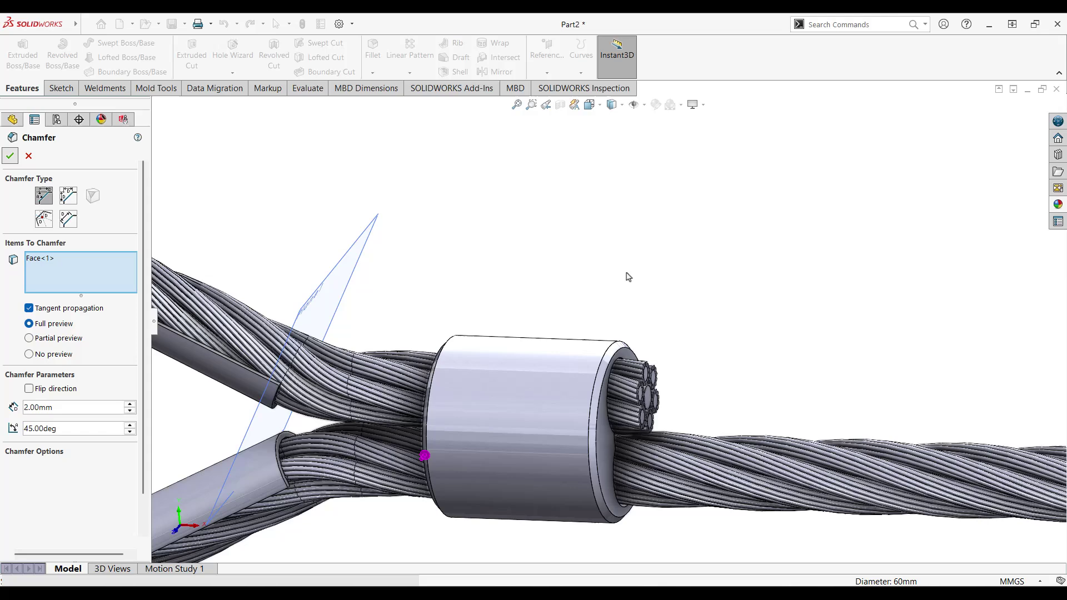
pyautogui.scroll(6, 634, 279)
pyautogui.moveTo(638, 283); pyautogui.dragTo(644, 281, button='middle')
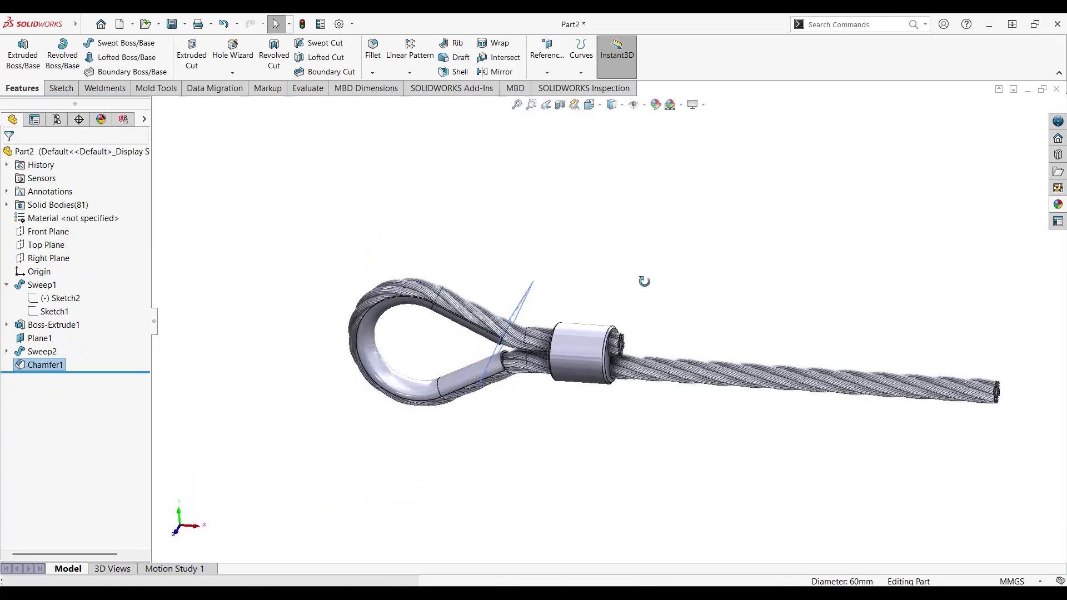
# Hide the reference plane used for the thimble profile.
pyautogui.click(32, 339)
pyautogui.click(55, 320)
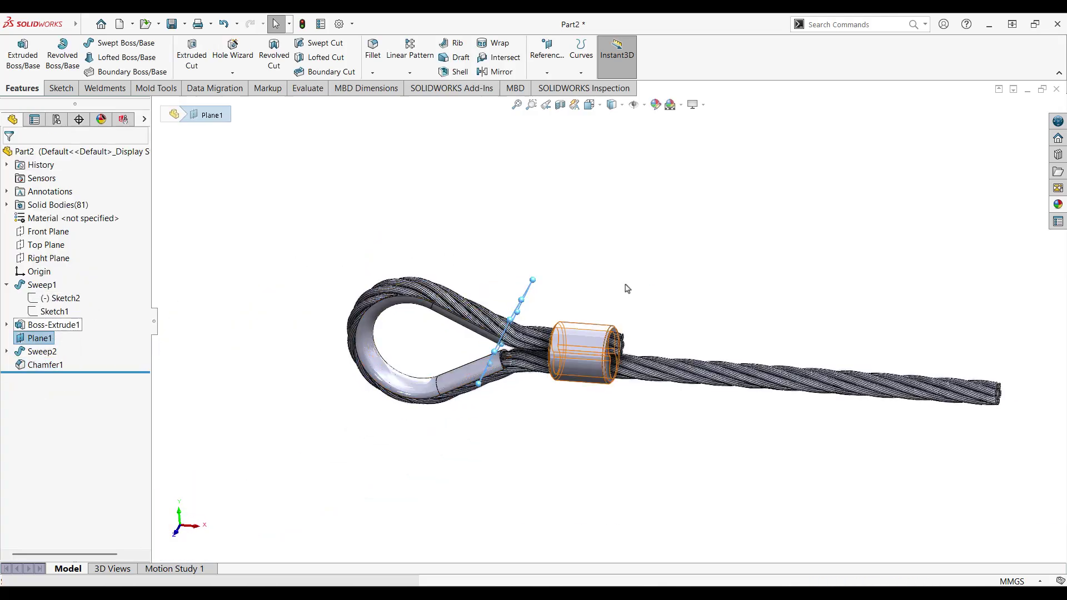
pyautogui.scroll(5, 589, 266)
pyautogui.scroll(-3, 611, 334)
pyautogui.scroll(-5, 611, 333)
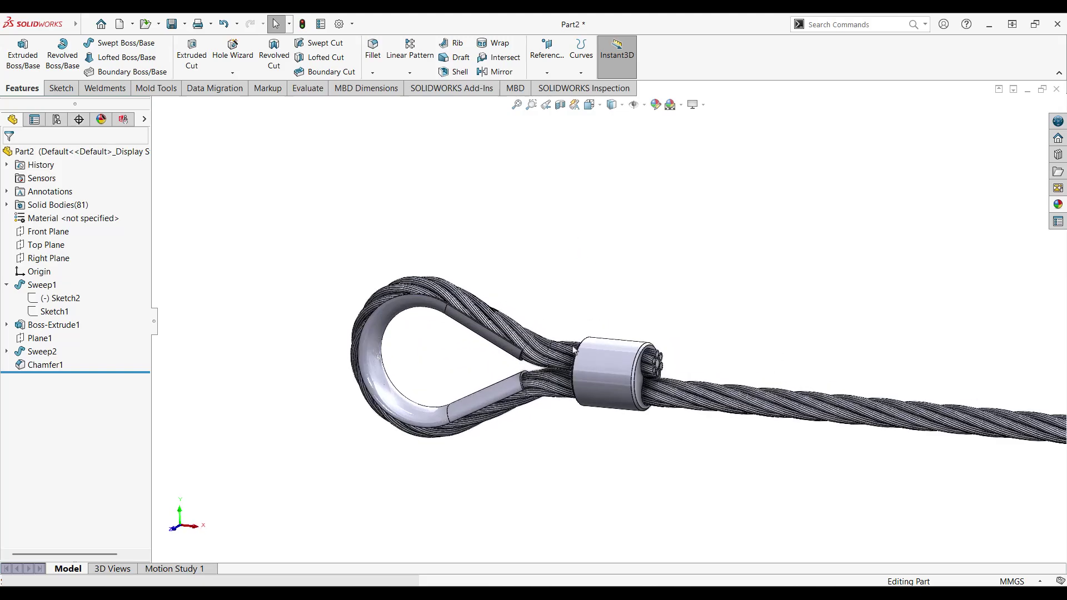
# Apply the polished steel appearance to the wire rope.
pyautogui.click(1058, 206)
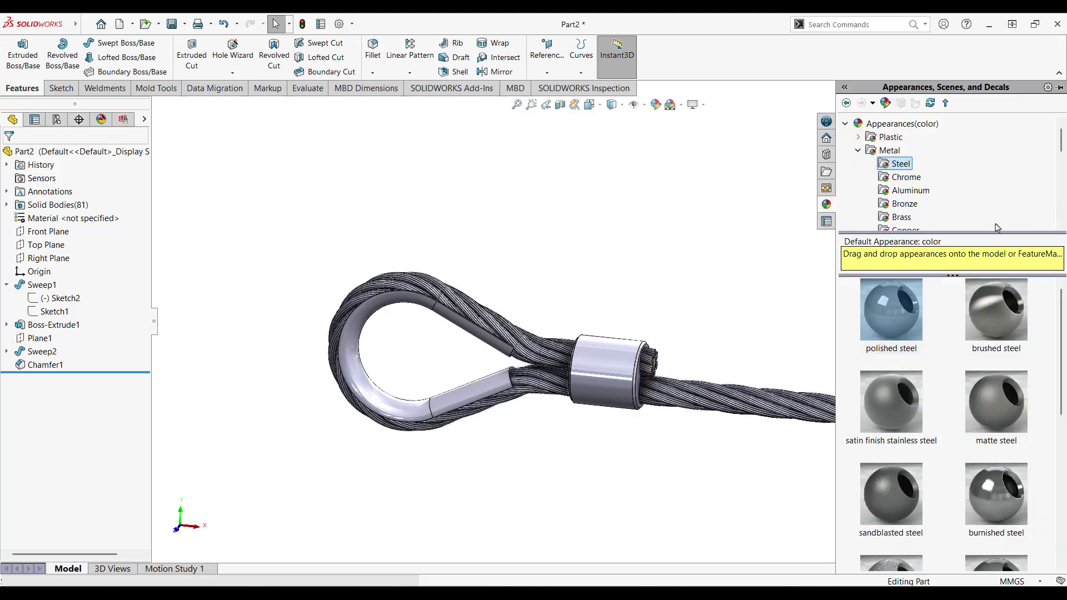
pyautogui.moveTo(897, 316); pyautogui.dragTo(719, 401)
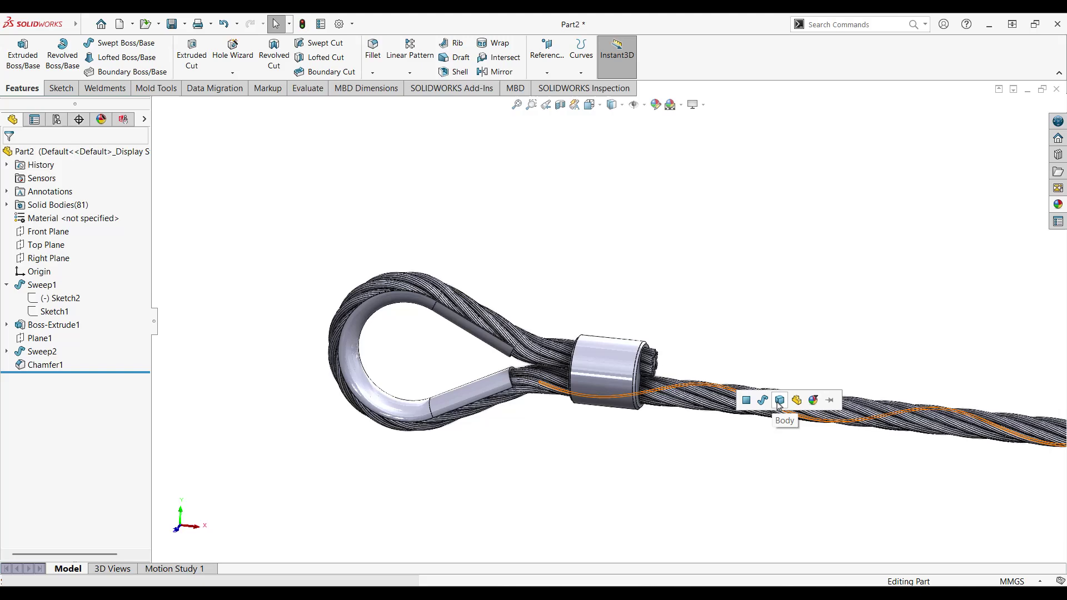
pyautogui.click(776, 399)
# Apply an aluminum appearance to the clamping sleeve.
pyautogui.click(1057, 205)
pyautogui.click(909, 191)
pyautogui.moveTo(878, 328); pyautogui.dragTo(601, 375)
pyautogui.click(627, 366)
# Apply a polished metal appearance to the thimble inside the rope loop.
pyautogui.scroll(-3, 473, 397)
pyautogui.click(1058, 205)
pyautogui.moveTo(896, 316); pyautogui.dragTo(466, 369)
pyautogui.click(493, 360)
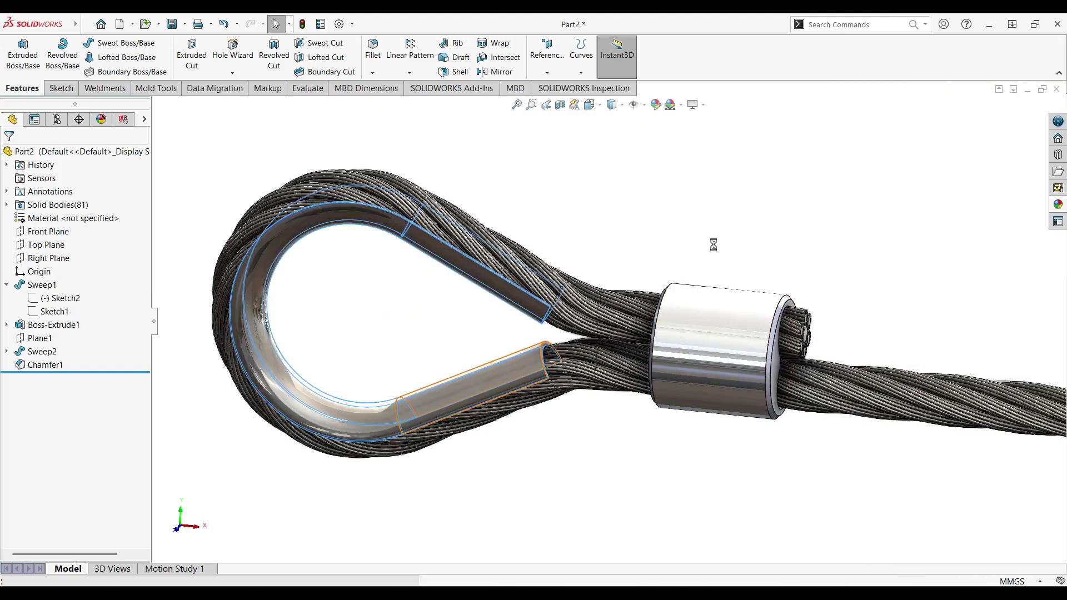
pyautogui.scroll(3, 573, 304)
pyautogui.moveTo(597, 306); pyautogui.dragTo(668, 282, button='middle')
pyautogui.scroll(-6, 632, 337)
pyautogui.scroll(5, 668, 281)
pyautogui.moveTo(622, 309); pyautogui.dragTo(795, 540, button='middle')
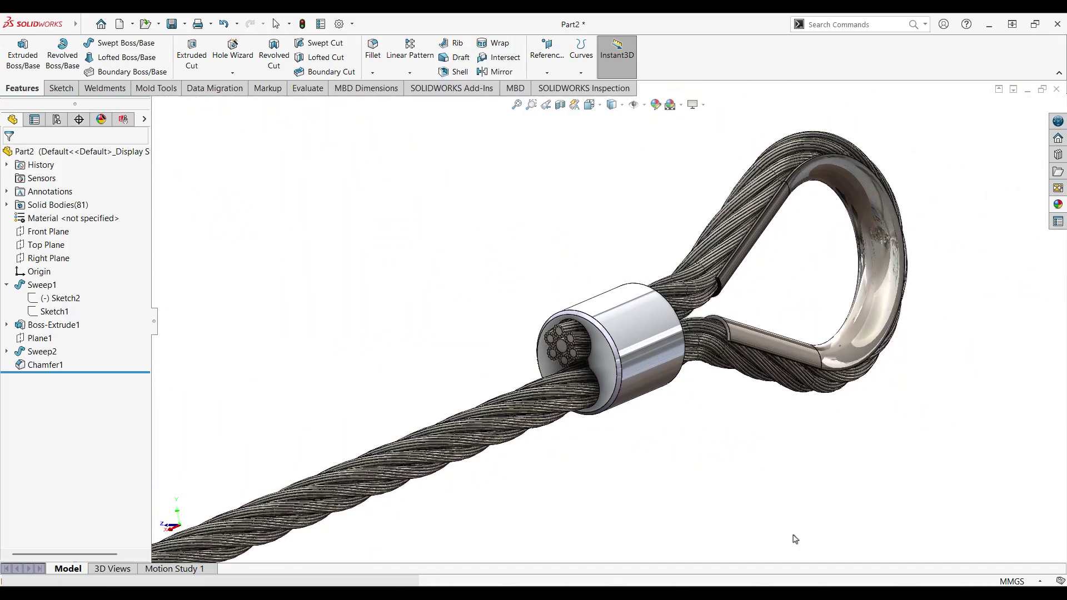